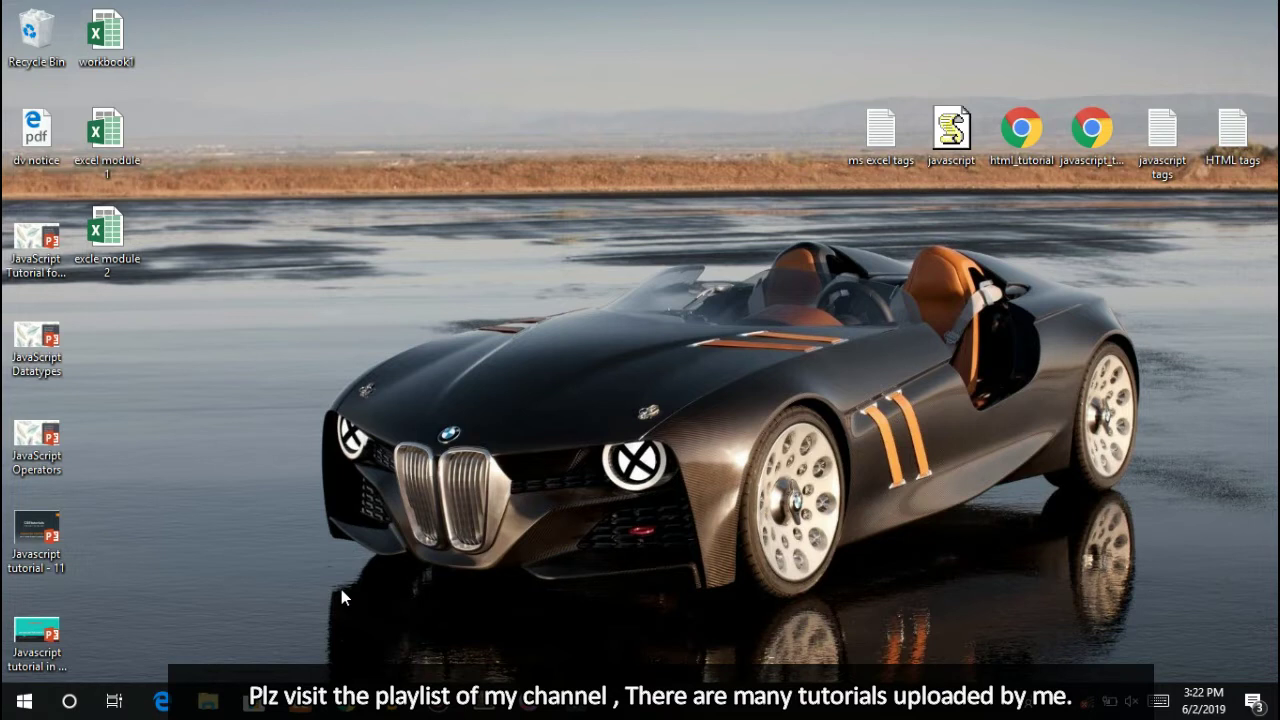
Launch Excel by running 'excel' from the Windows Run prompt
right_click(226, 440)
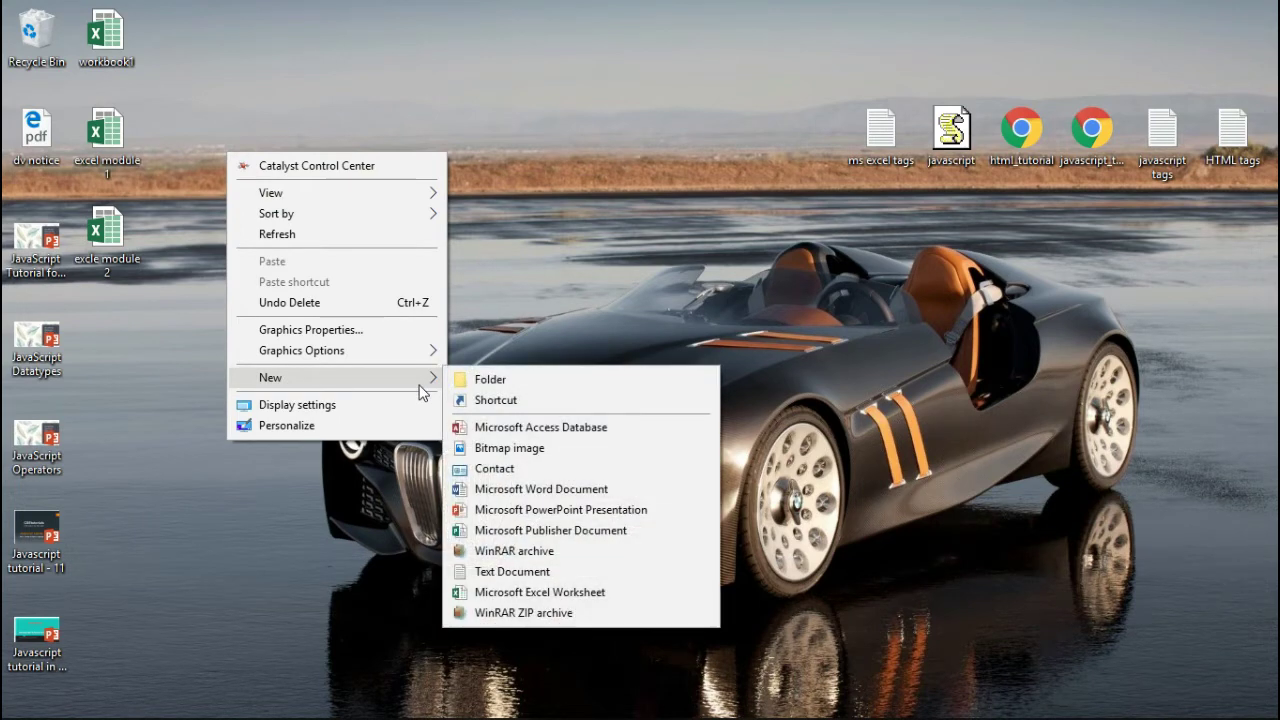
left_click(249, 491)
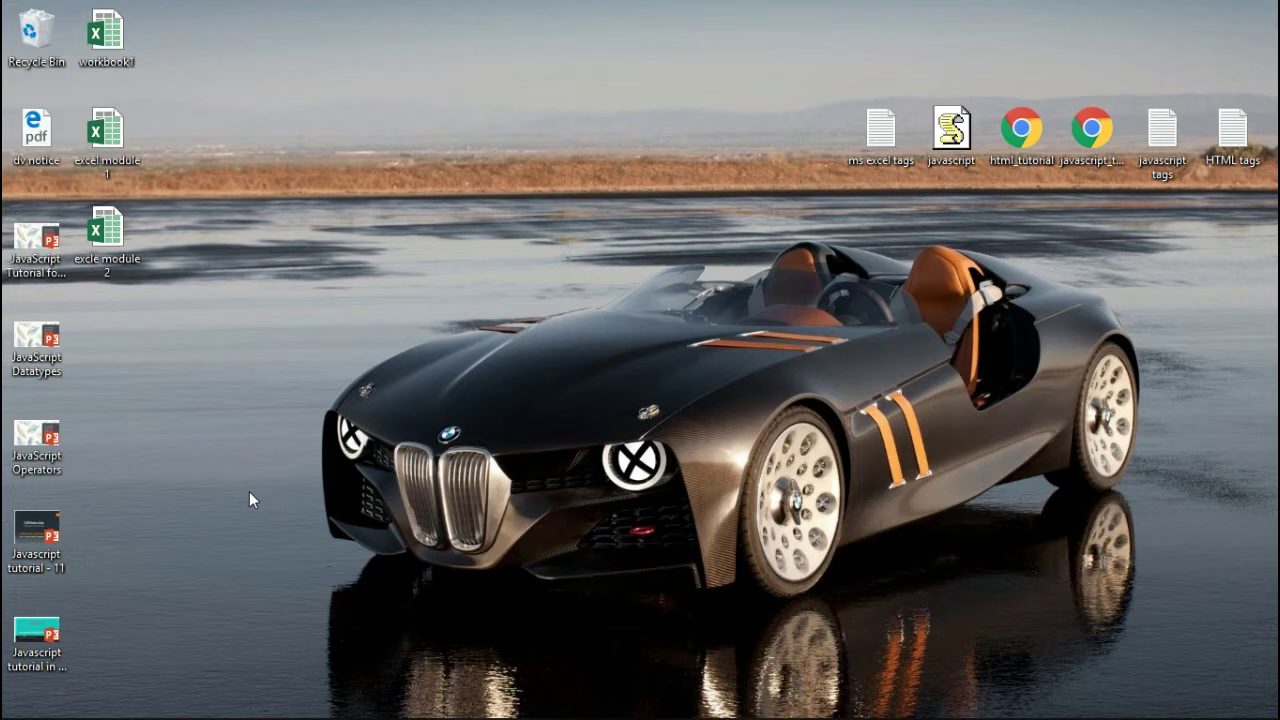
key("super+r")
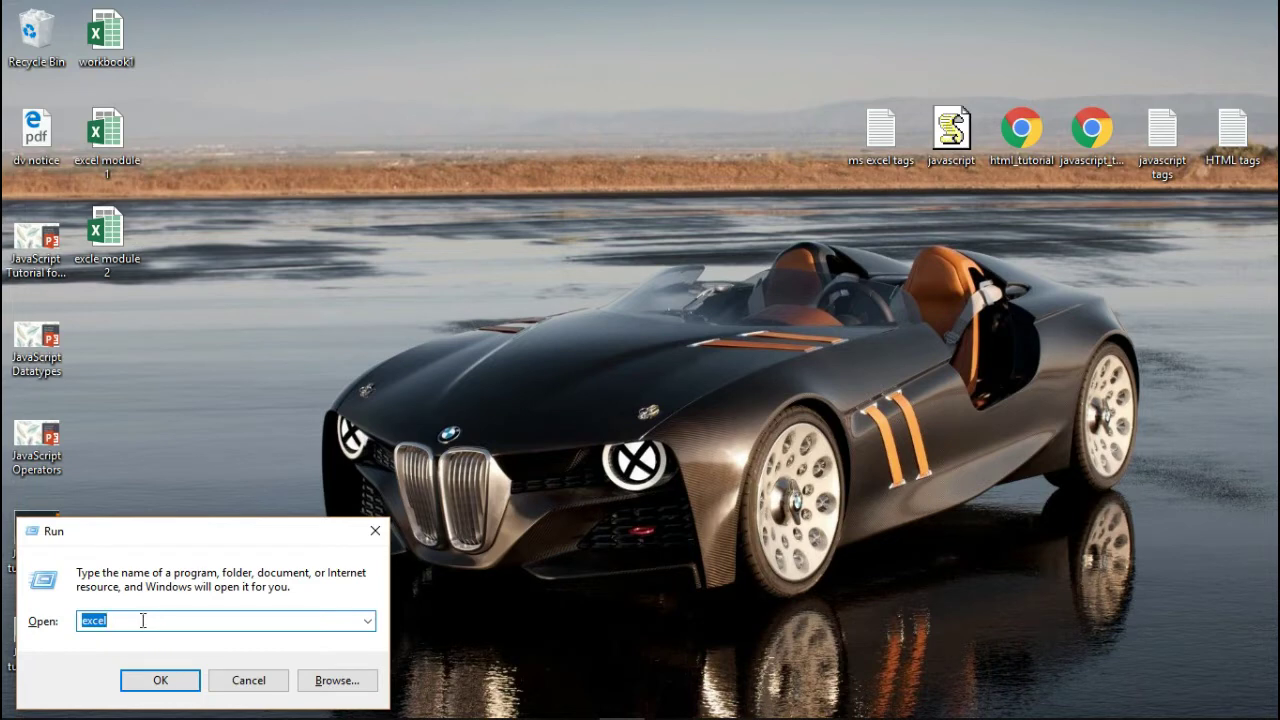
key("Return")
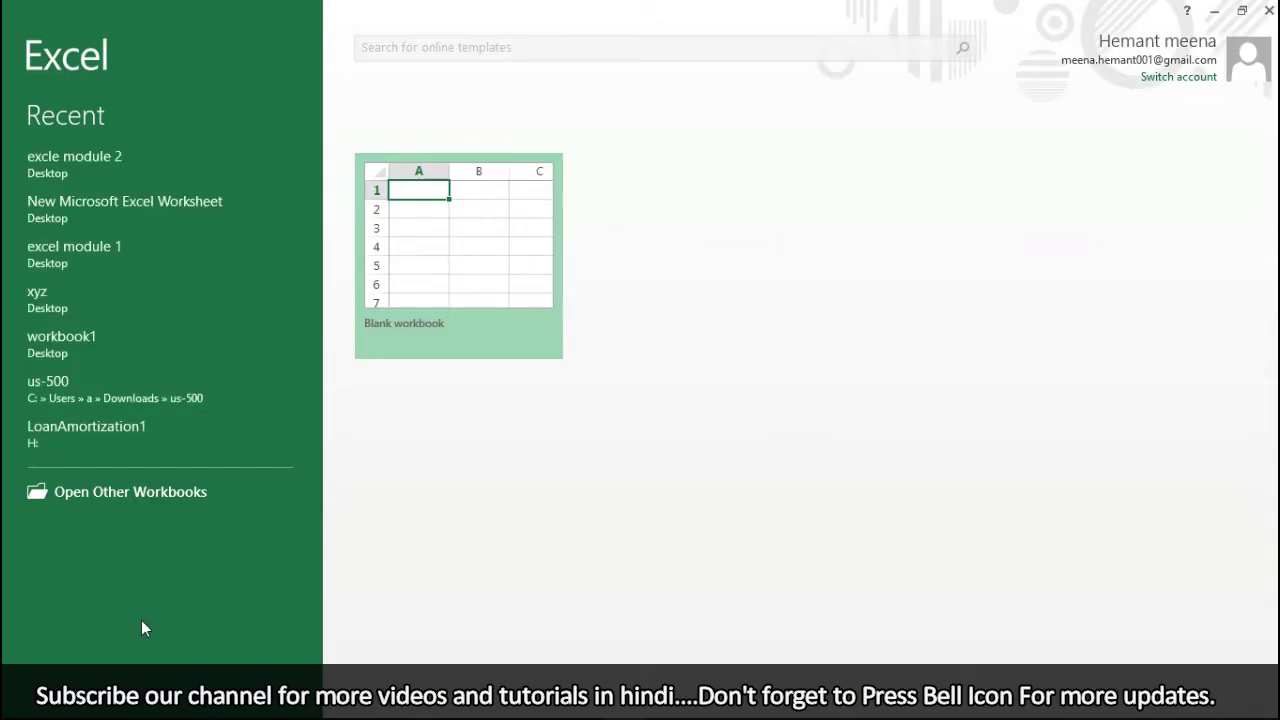
Start a blank workbook, dismiss the activation notice, and format the whole sheet as Arial 14
left_click(438, 258)
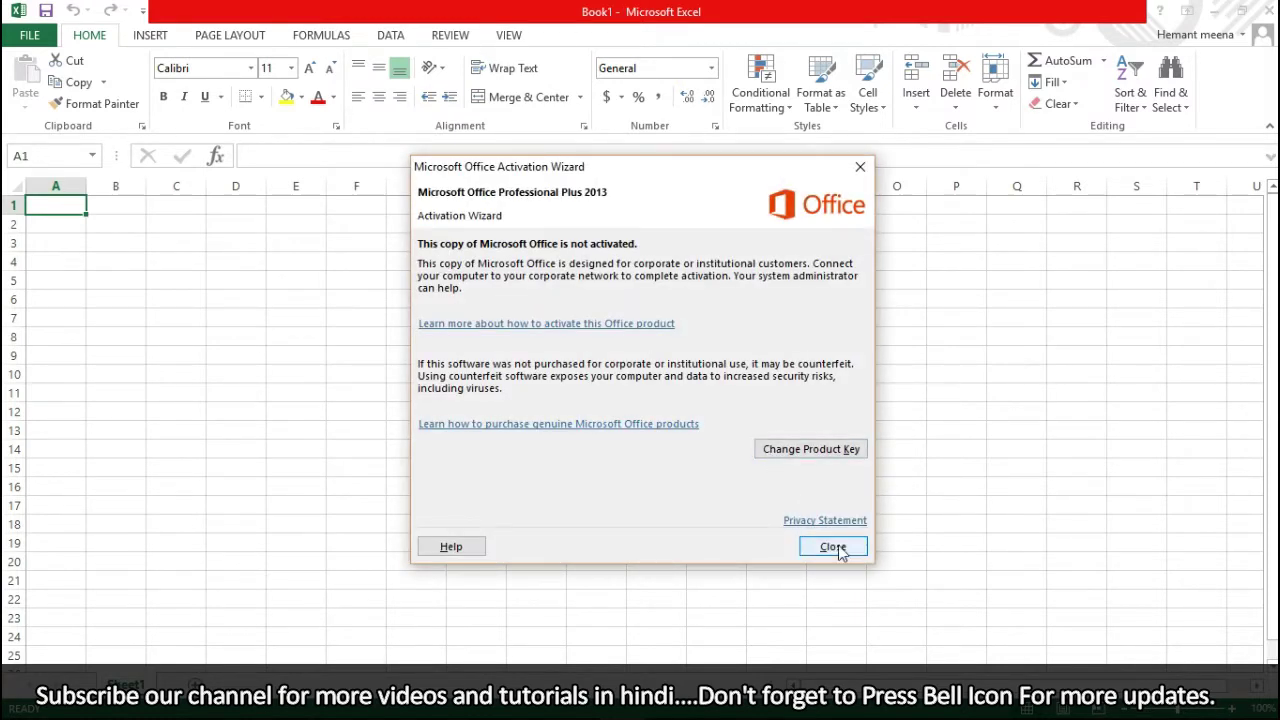
left_click(832, 547)
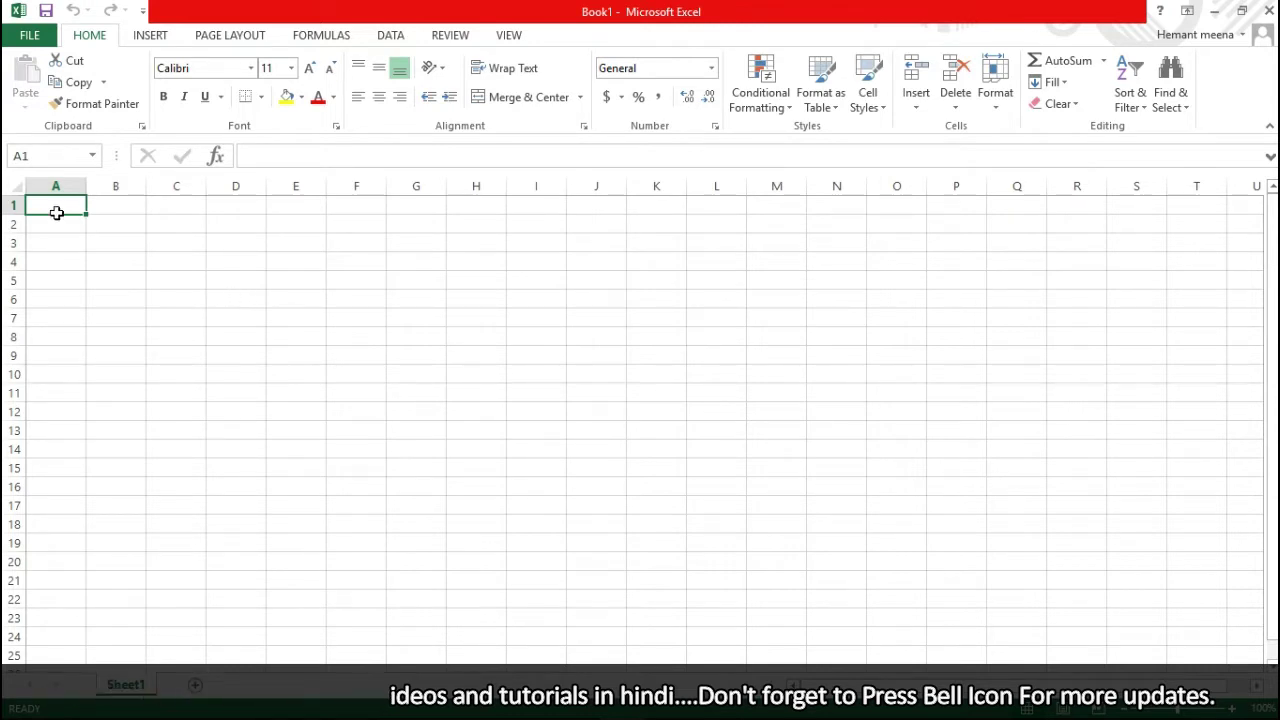
left_click(14, 187)
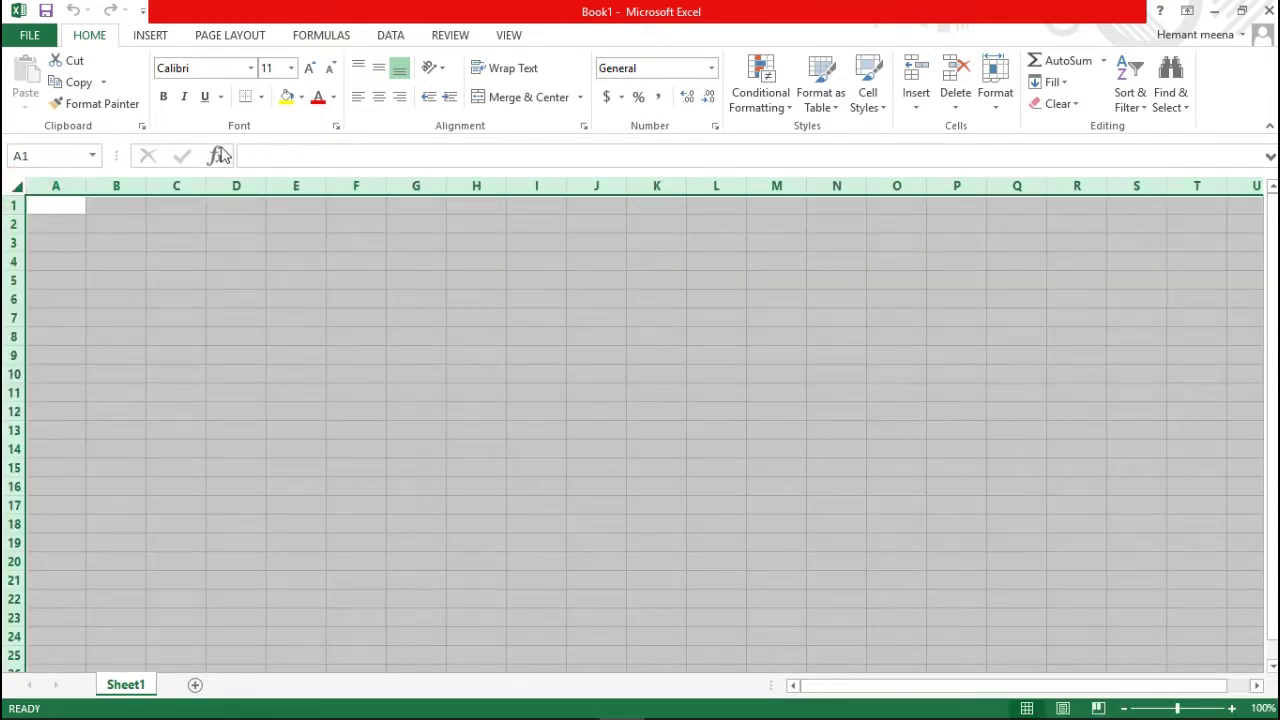
left_click(292, 68)
left_click(277, 149)
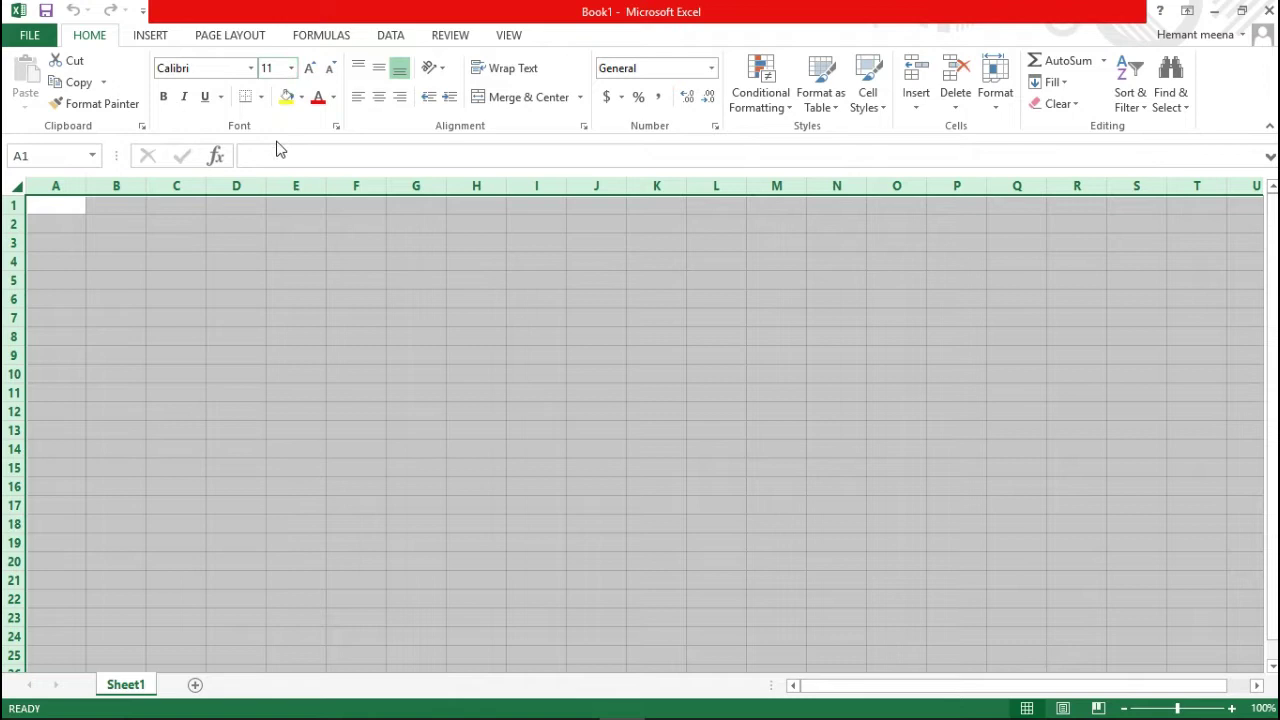
left_click(292, 69)
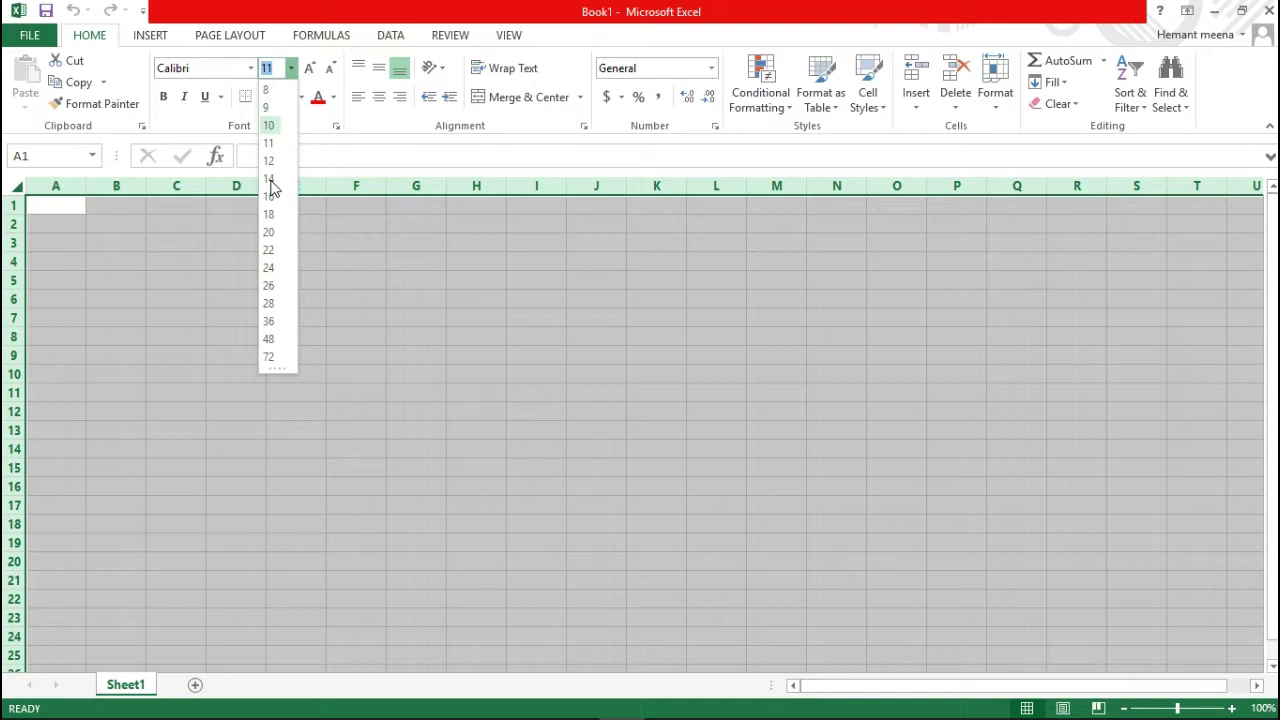
left_click(269, 179)
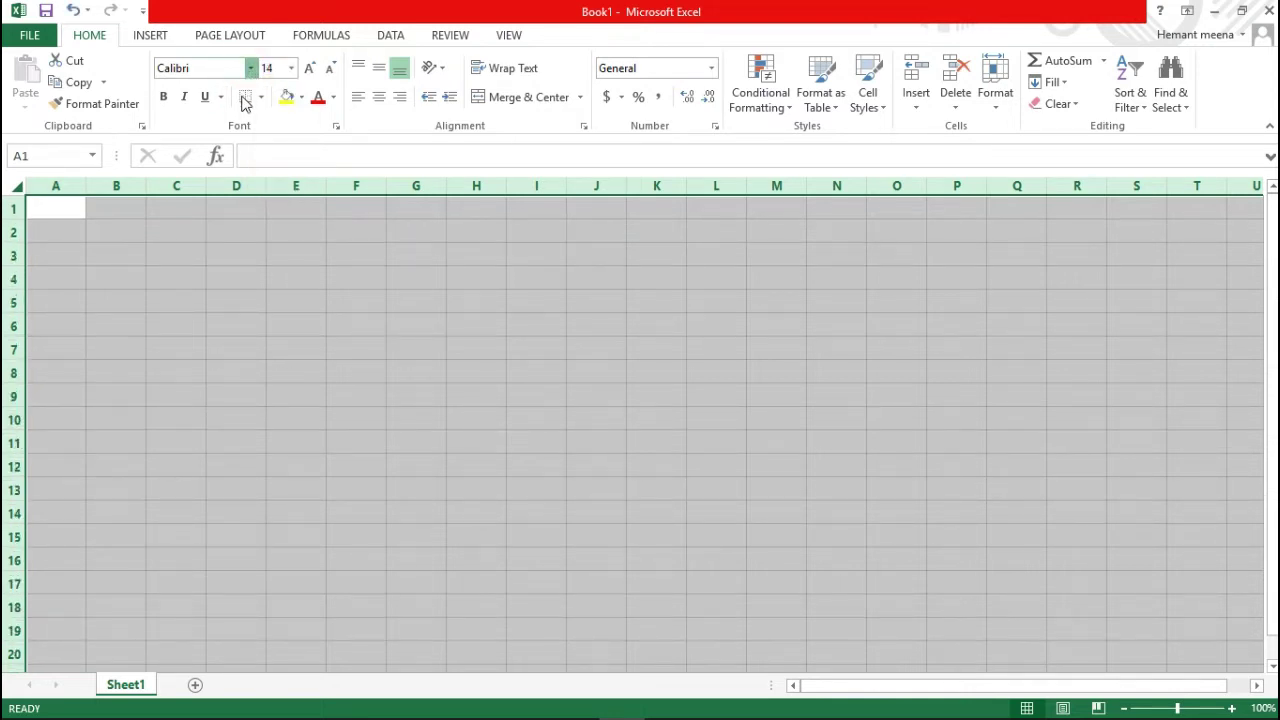
left_click(251, 68)
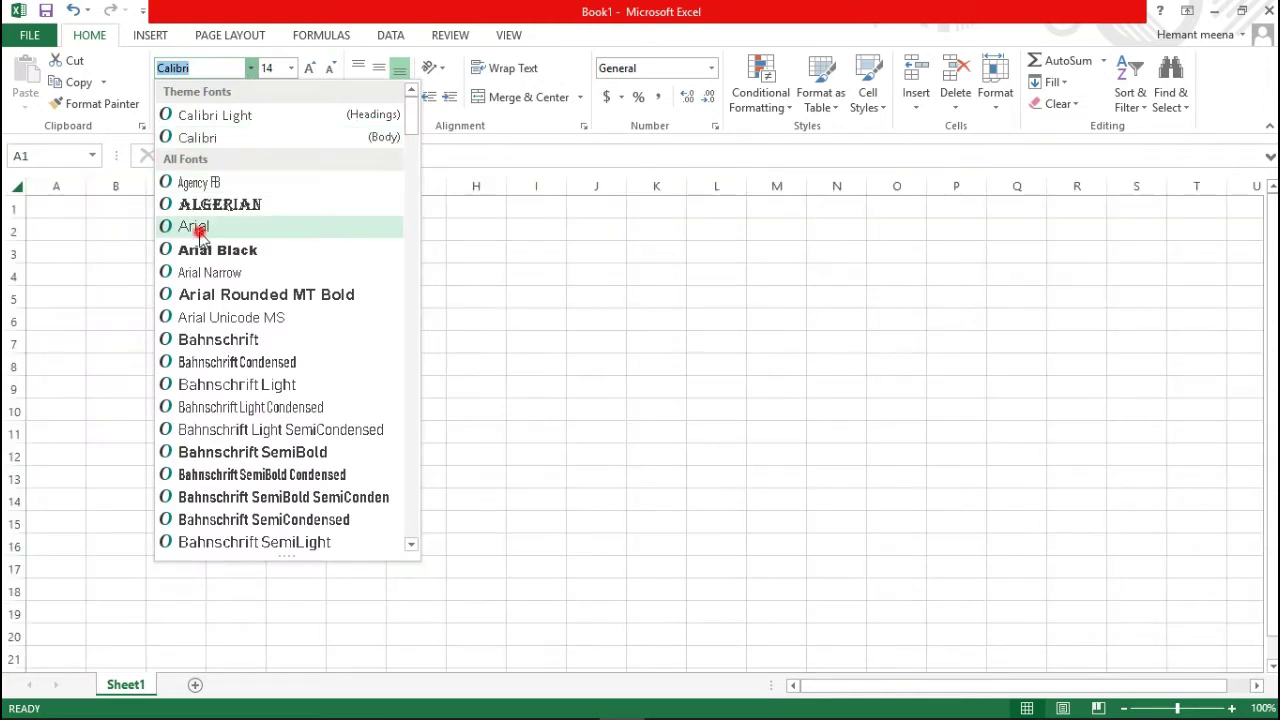
left_click(197, 229)
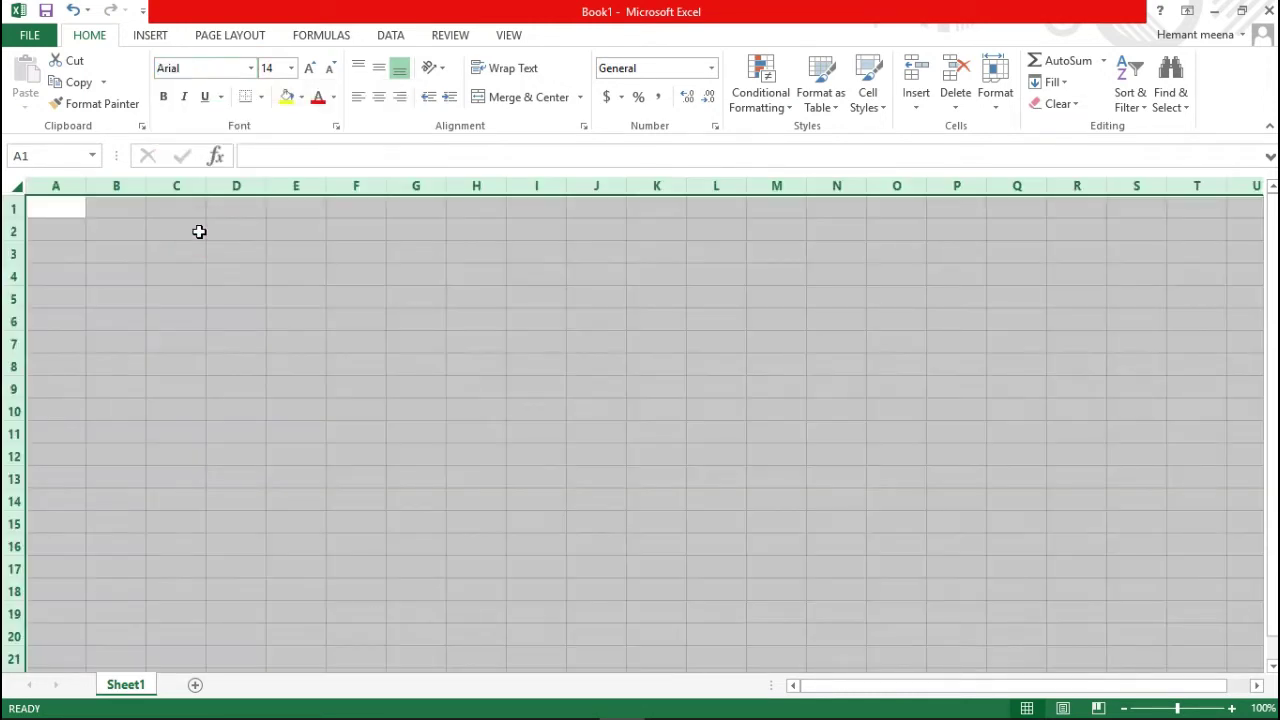
left_click(72, 222)
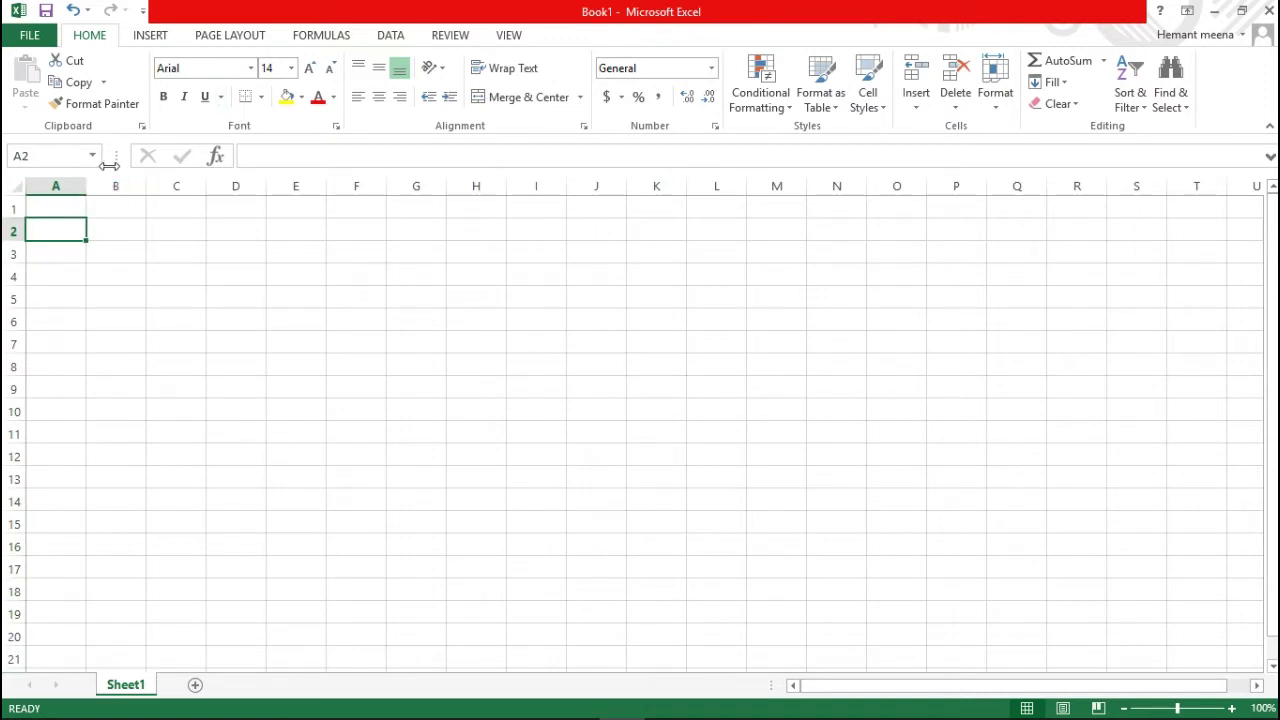
left_click(71, 207)
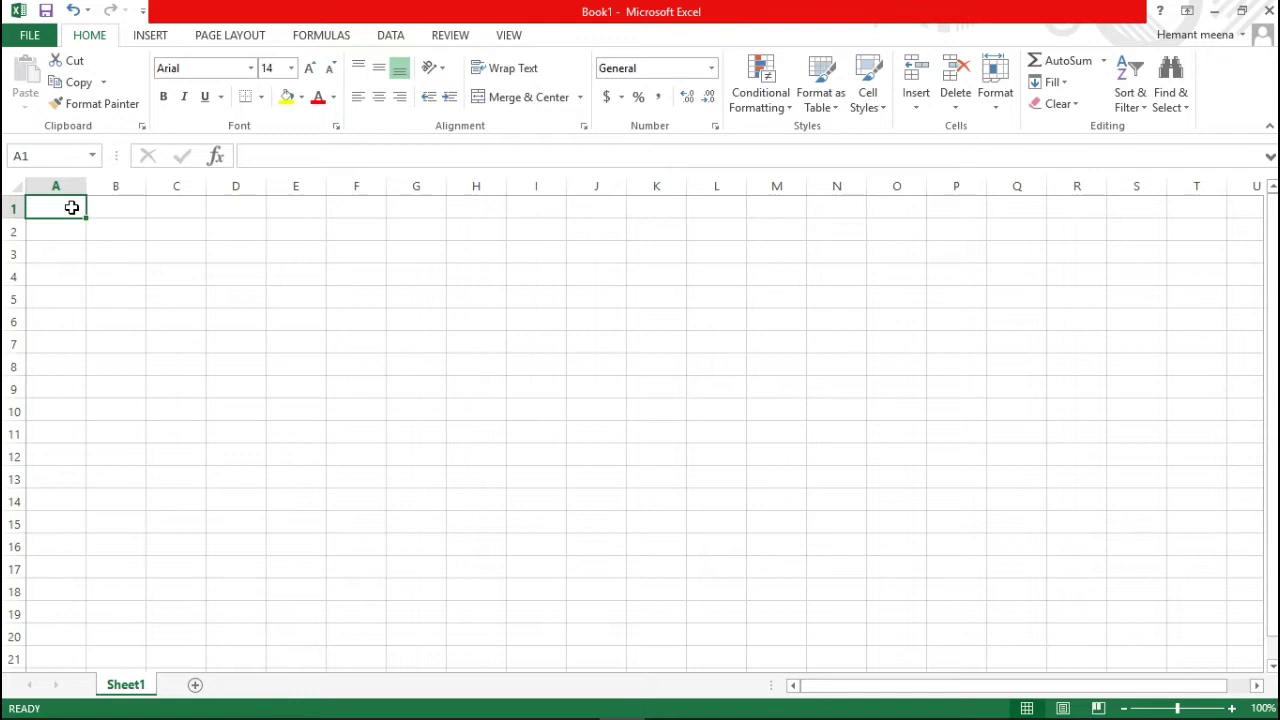
Enter headers name, hindi, english, maths and sst in A1:E1
type("nam")
key("BackSpace")
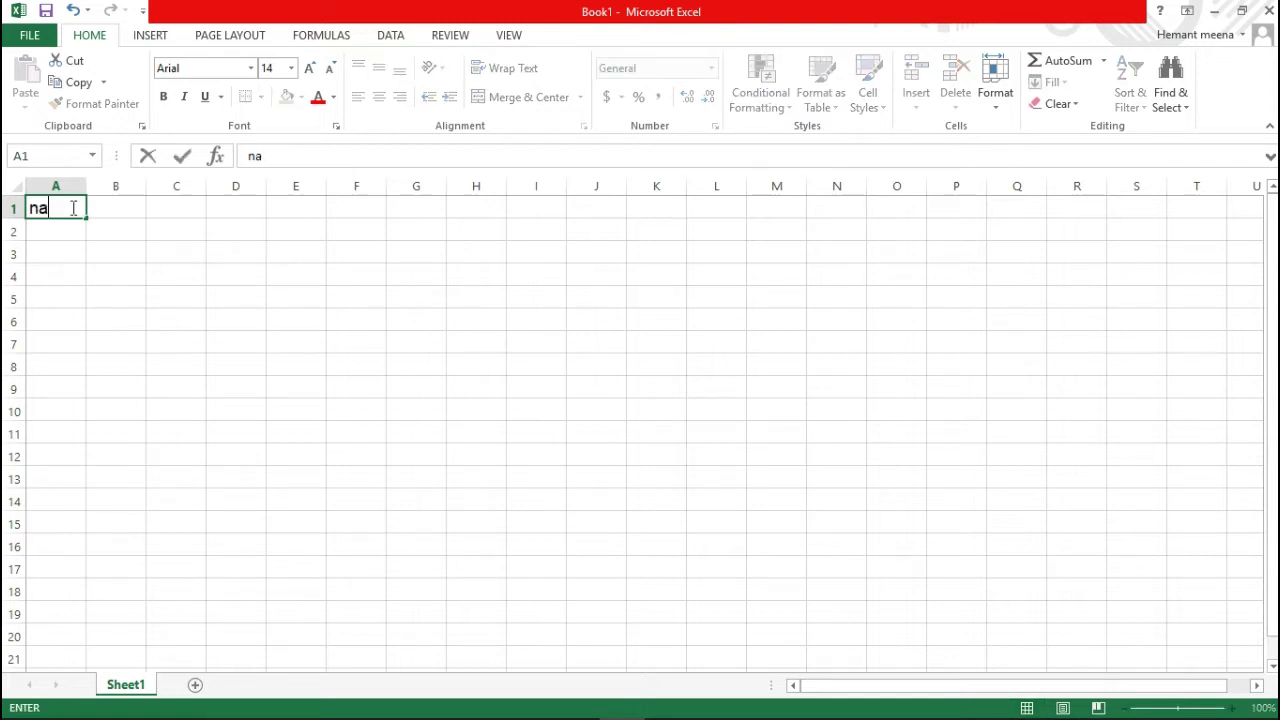
type("me")
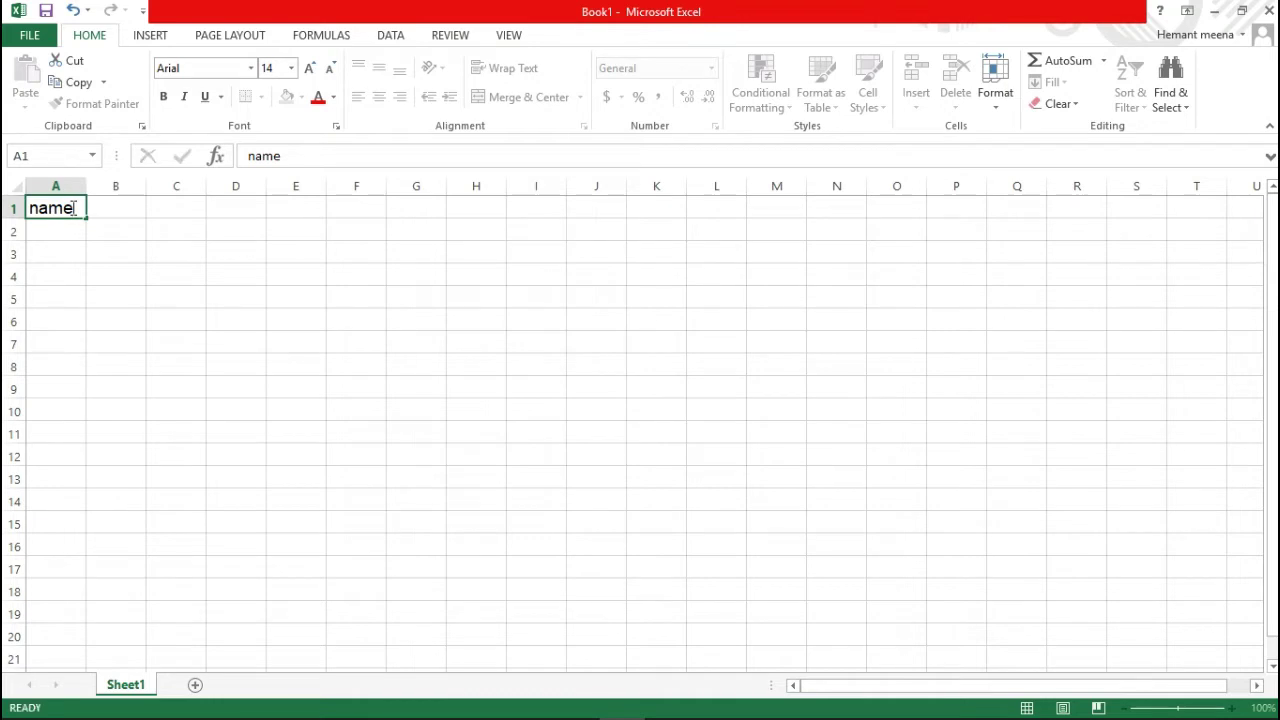
key("Tab")
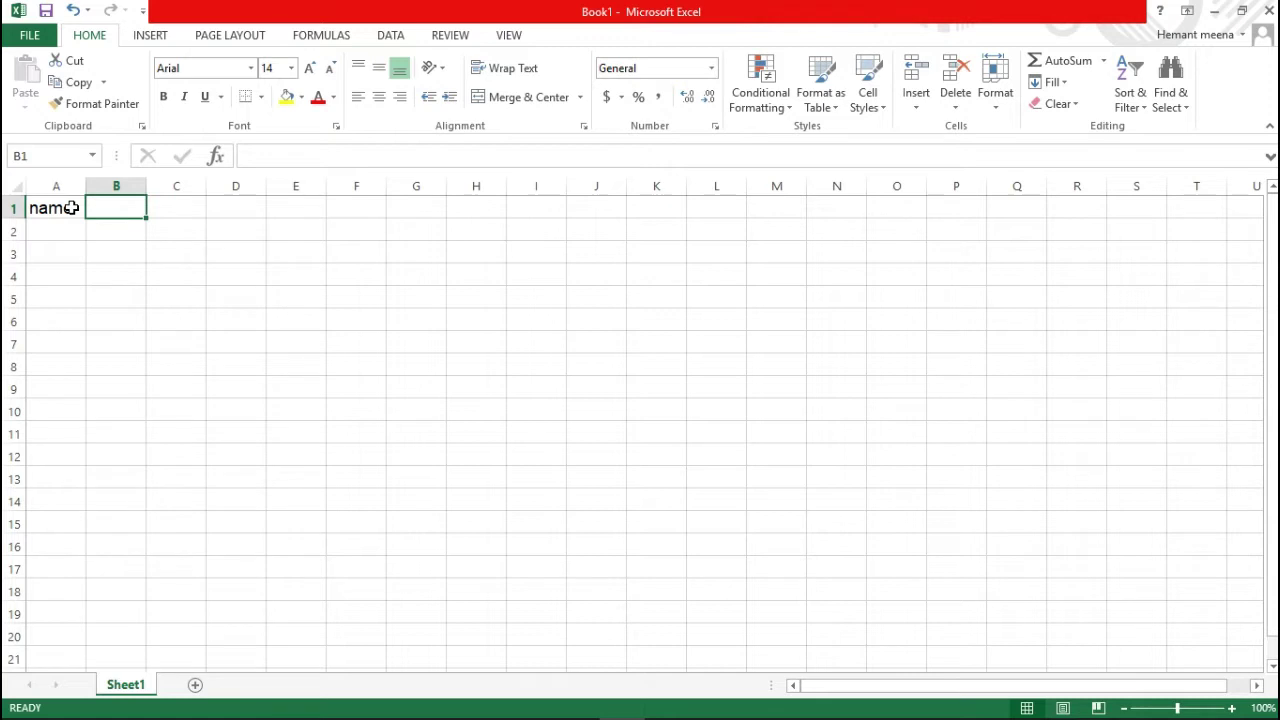
type("hindi")
key("Tab")
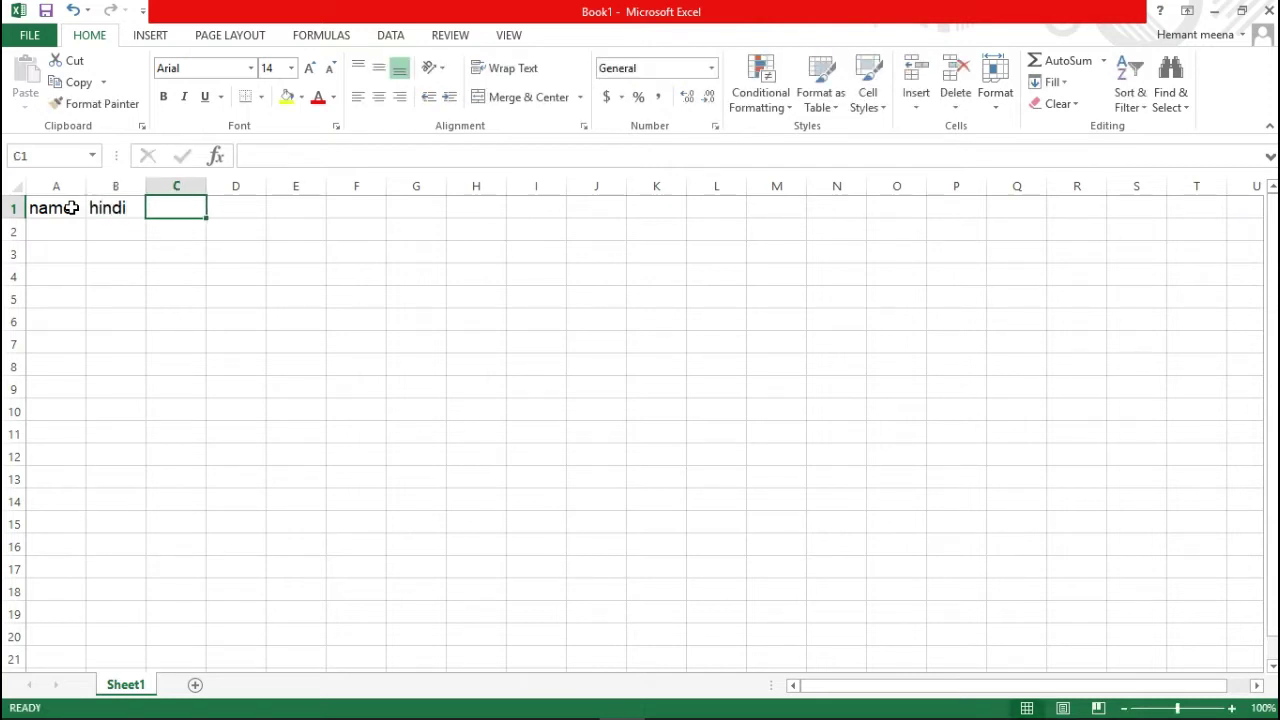
type("english")
key("Tab")
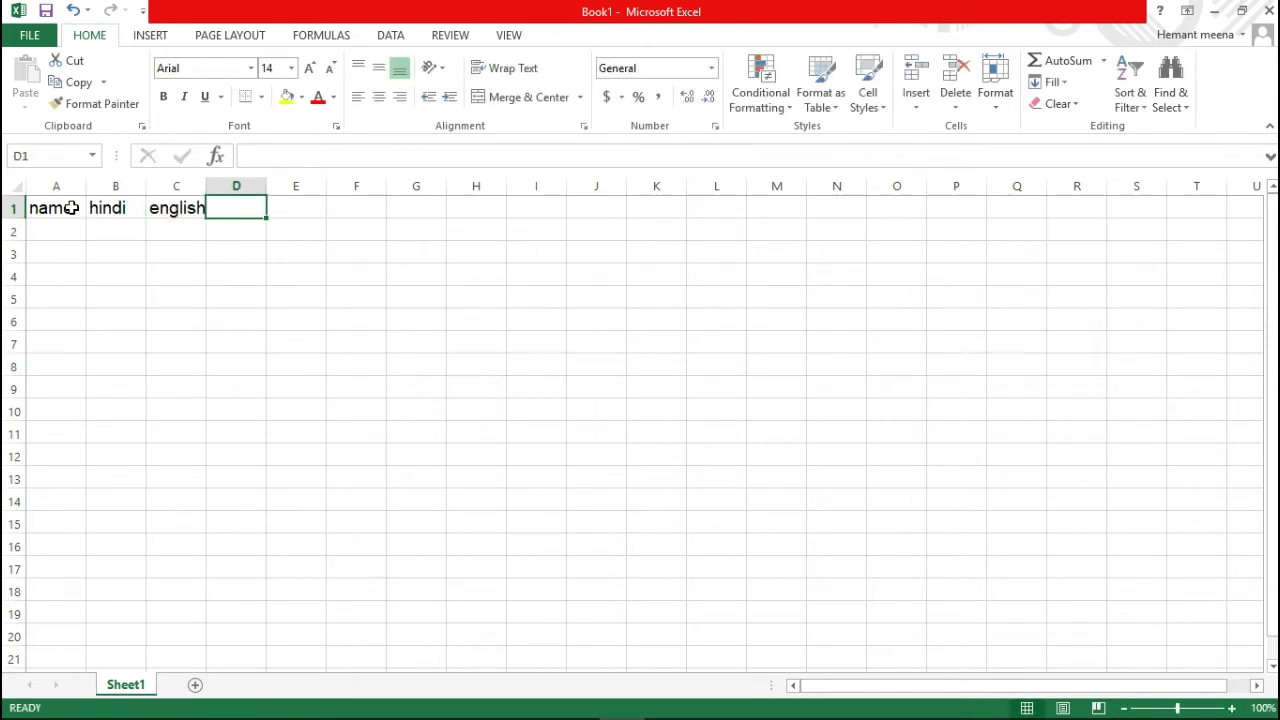
type("maths")
key("Tab")
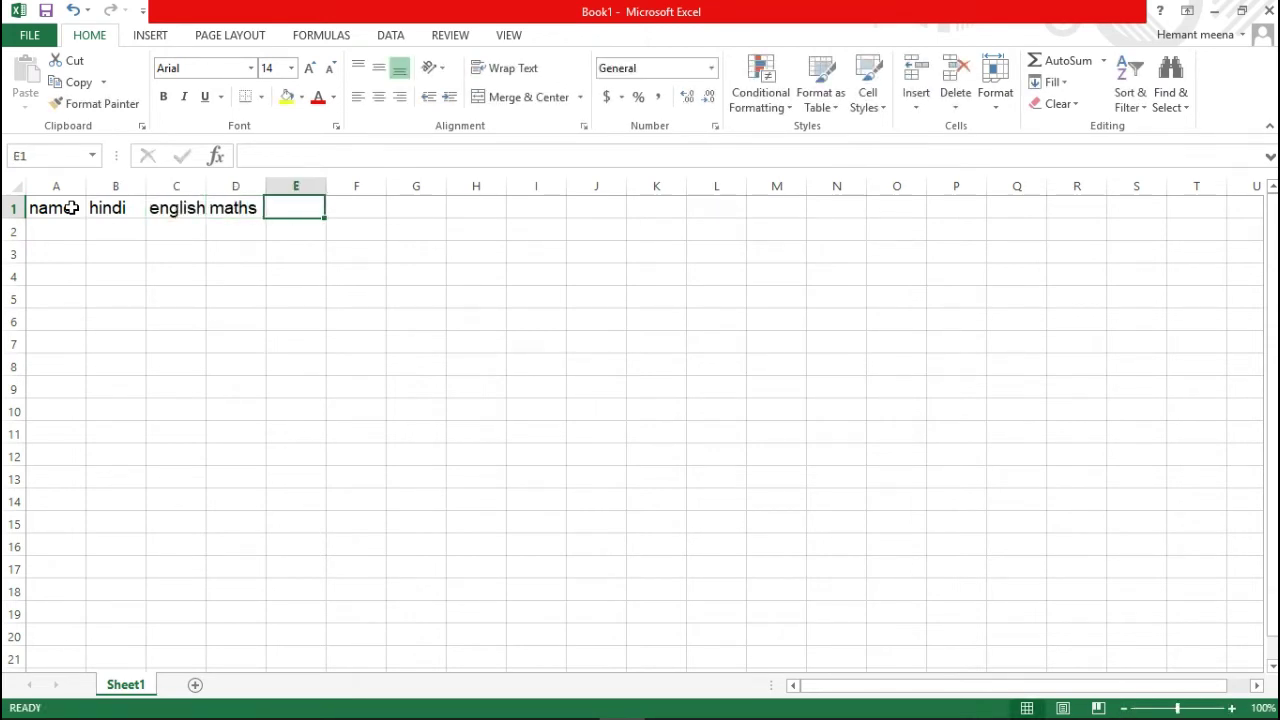
type("sst")
key("Tab")
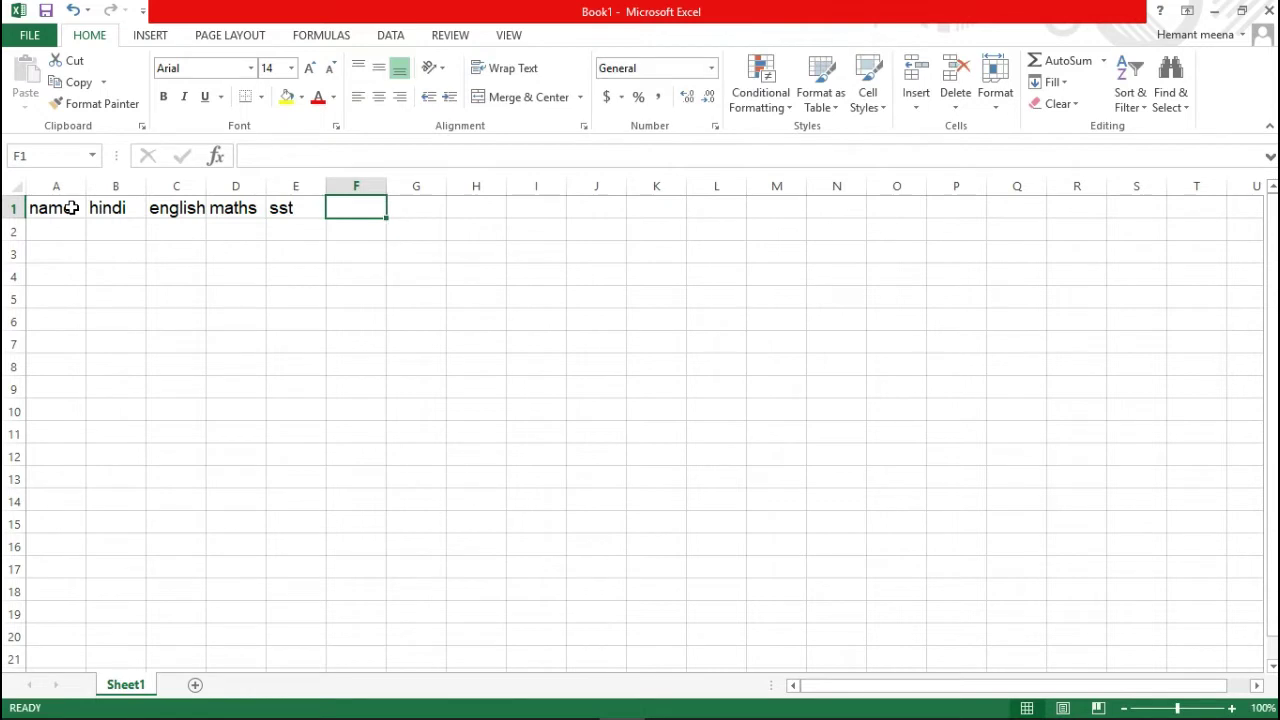
Enter headers total, percentage, average, minimum and maximum in F1:J1
type("total")
key("Tab")
type("pe")
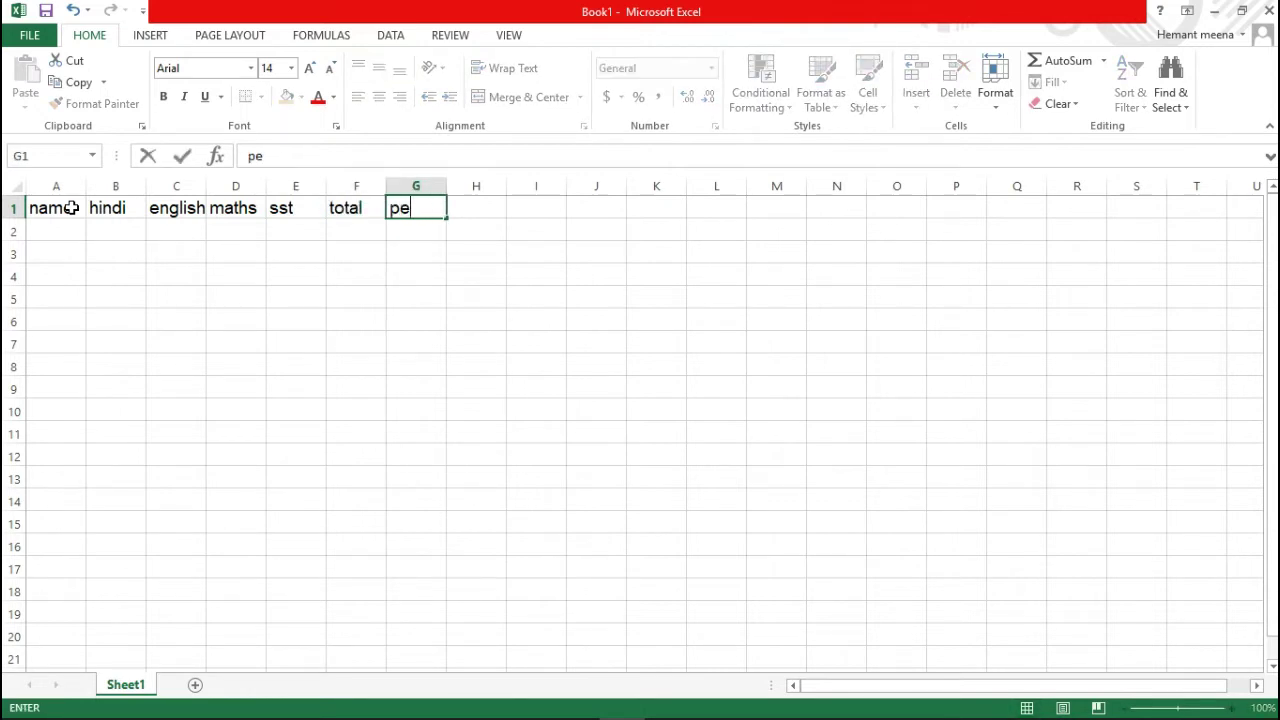
type("rcentage")
key("Tab")
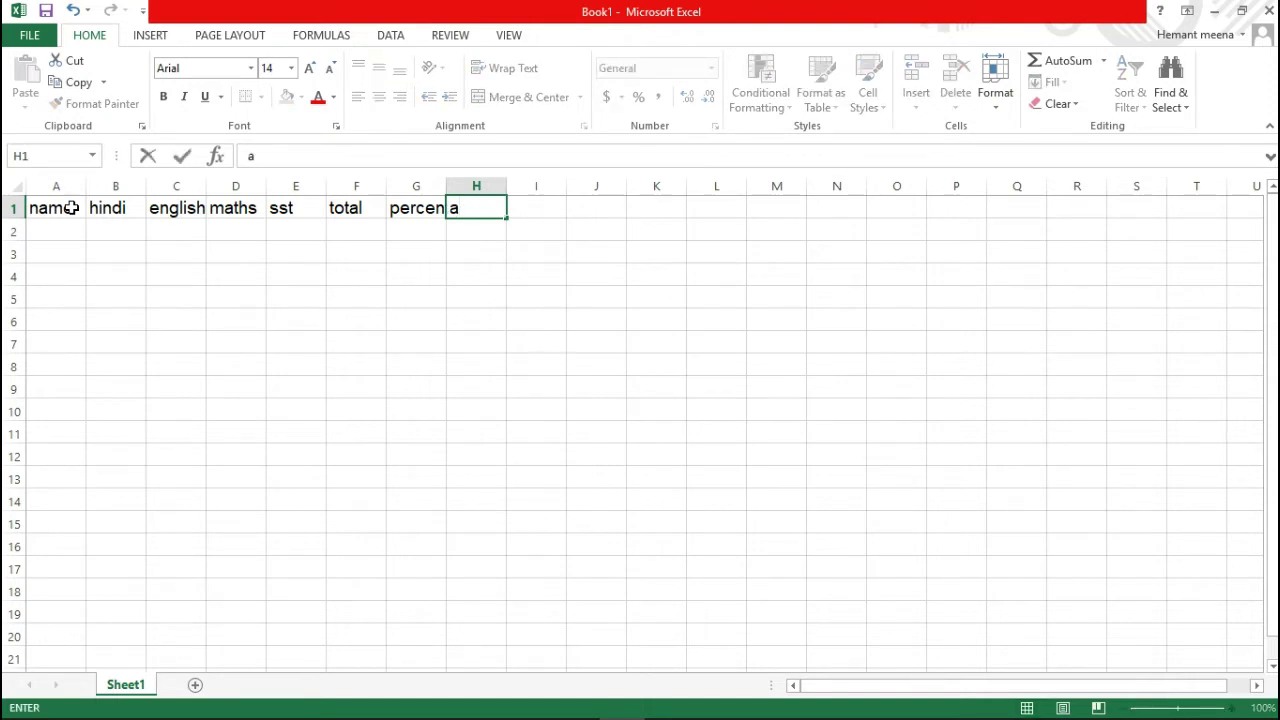
type("ver")
type("age")
key("Tab")
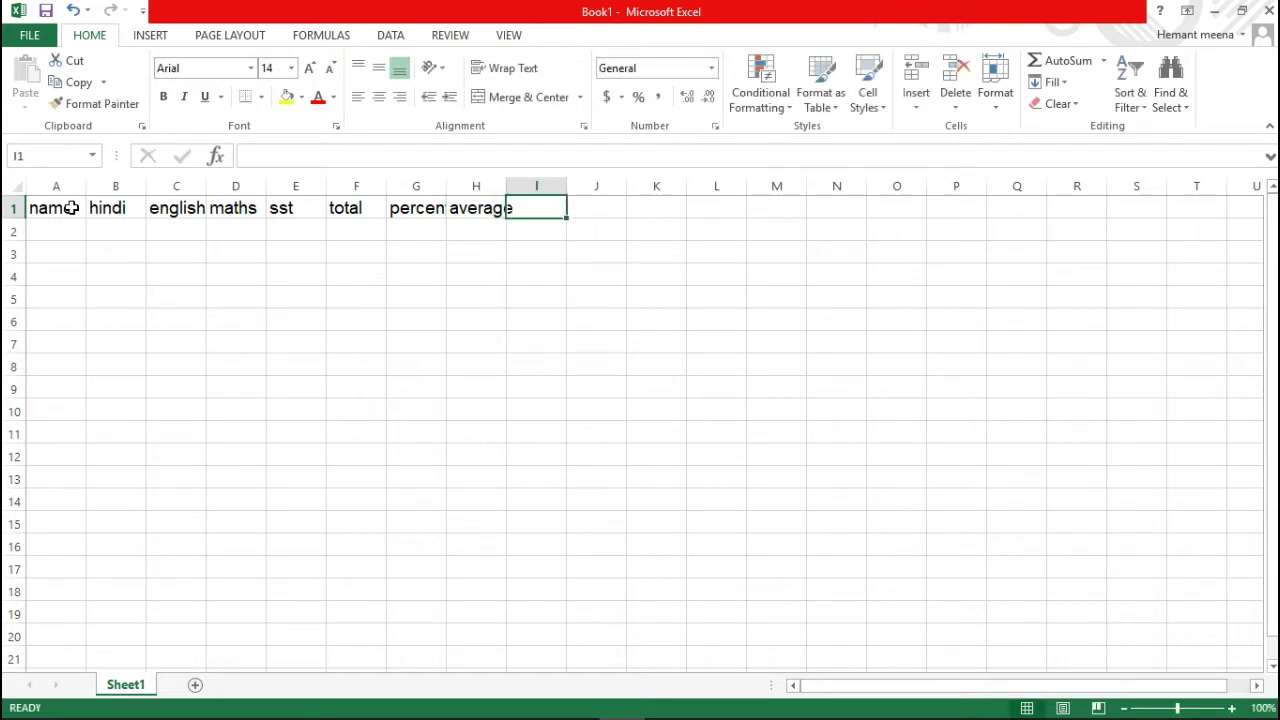
type("min")
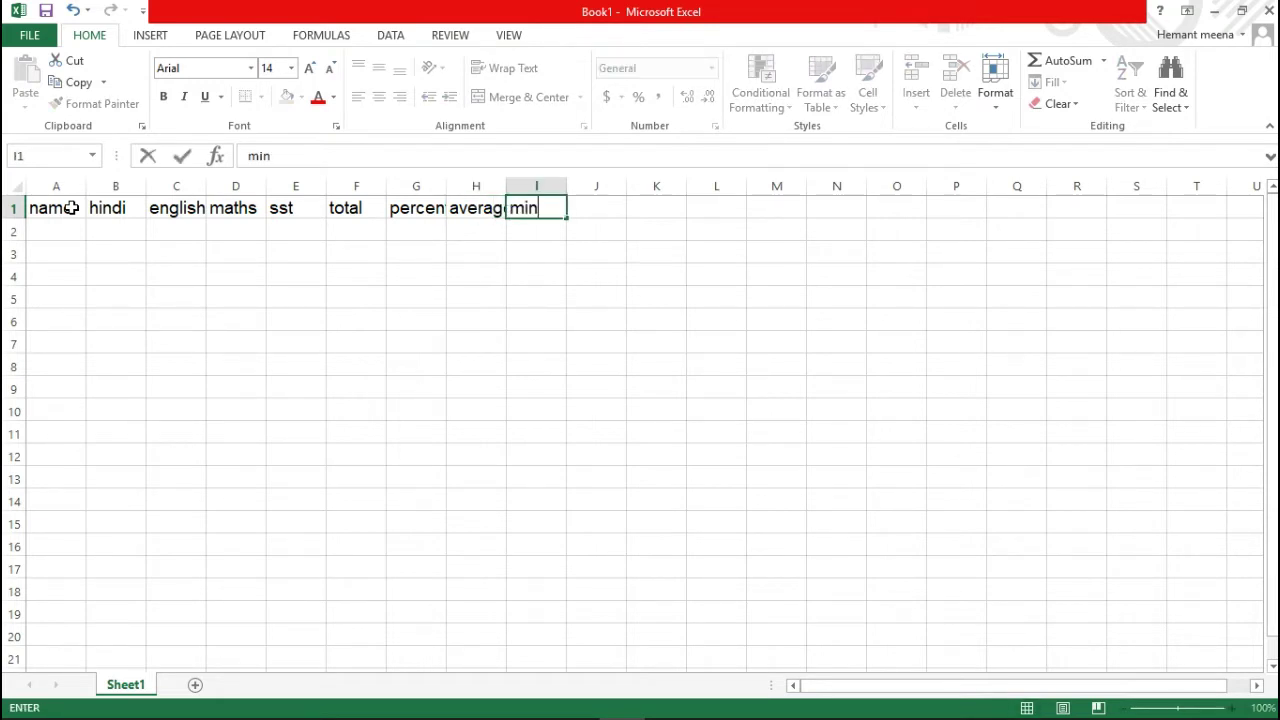
type("im")
type("u")
type("m")
key("Tab")
type("ma")
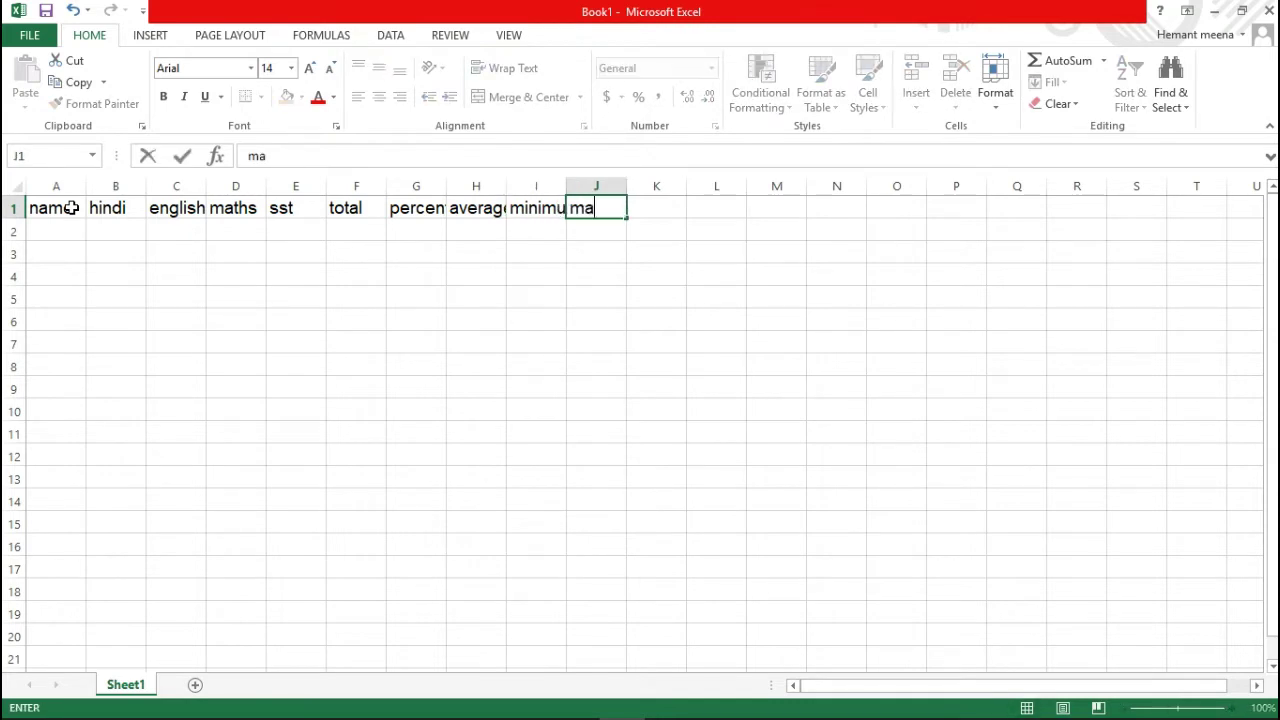
type("ximum")
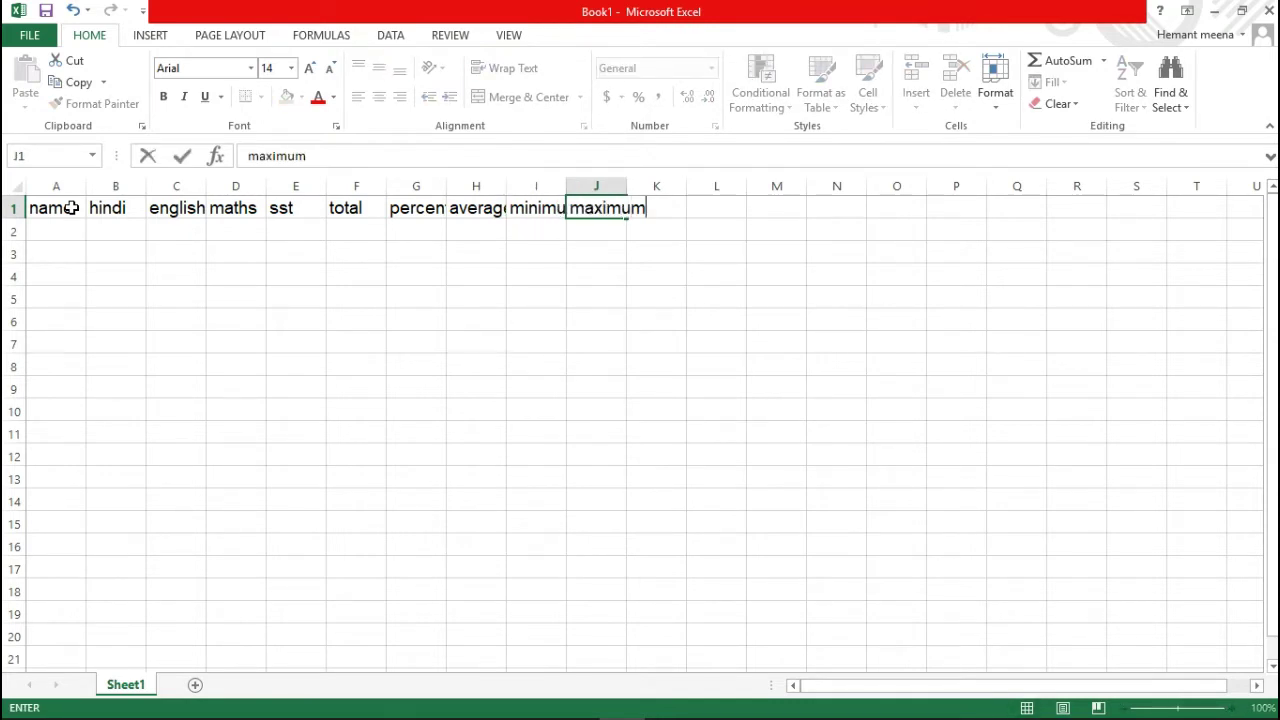
key("Tab")
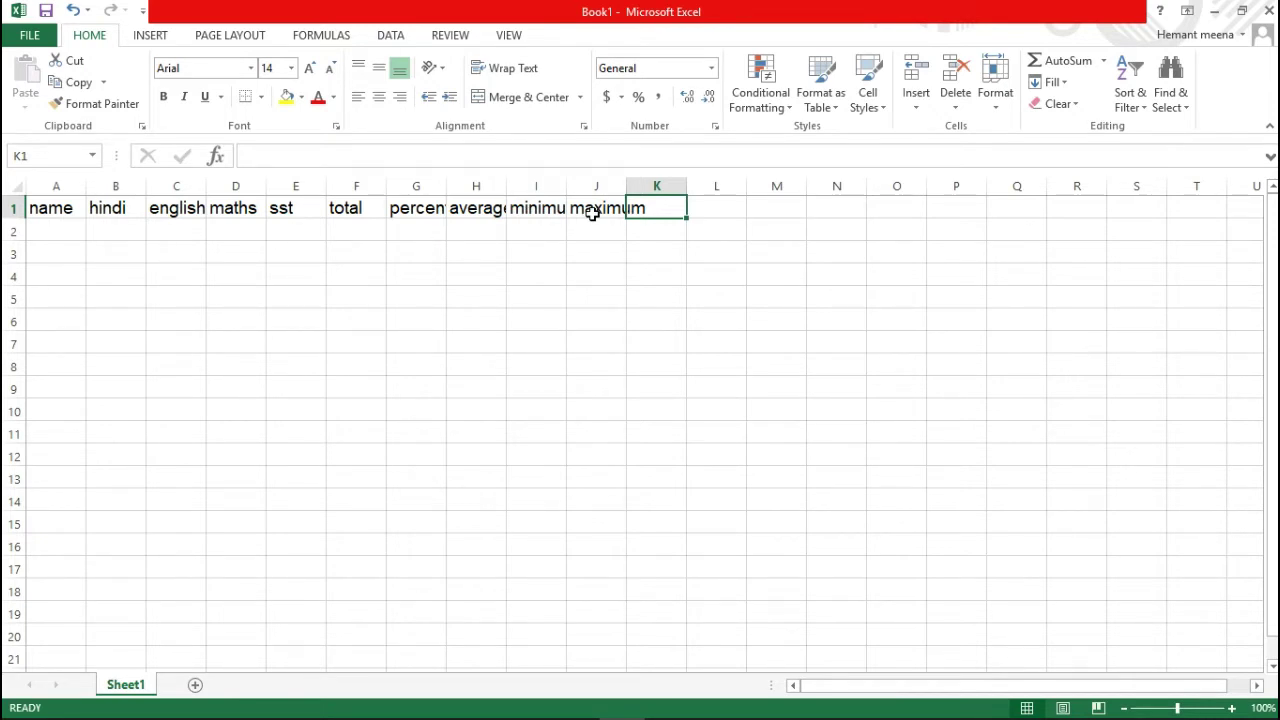
Select cell A2 to begin entering the five students' names and marks
left_click(52, 231)
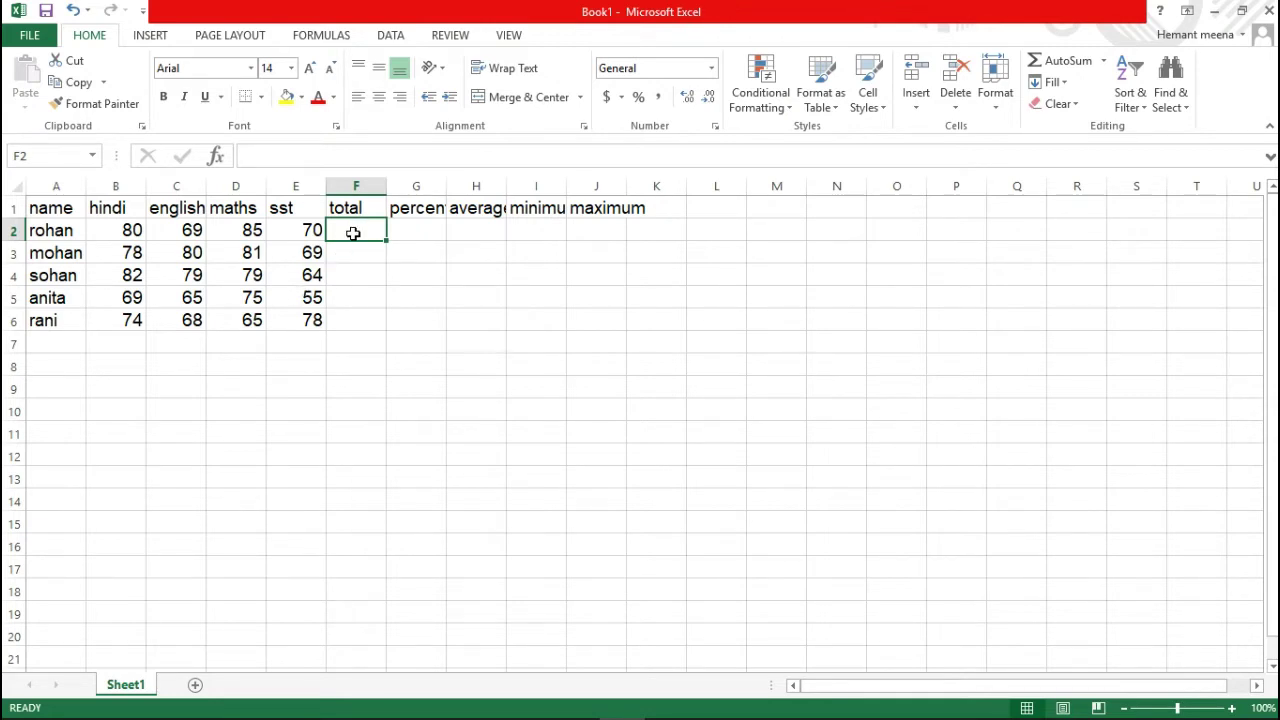
Enter =SUM(B2:E2) in F2 and fill it down to F6
type("=")
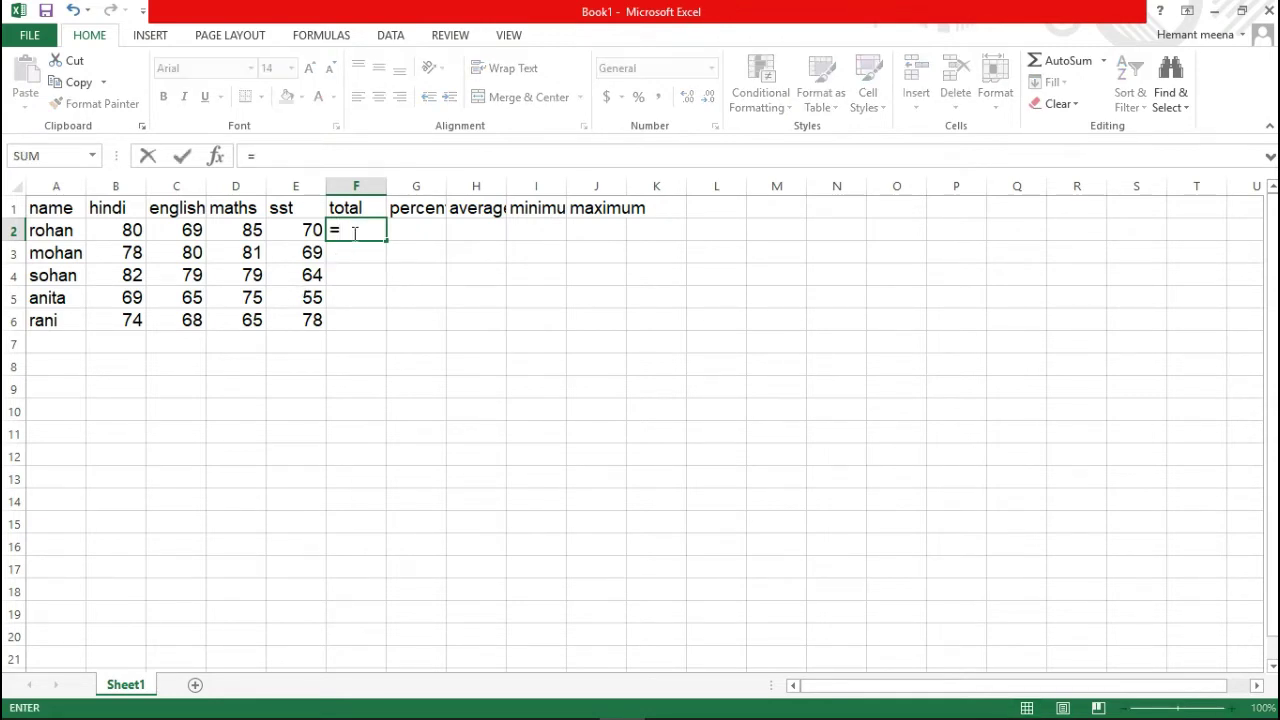
type("s")
type("um")
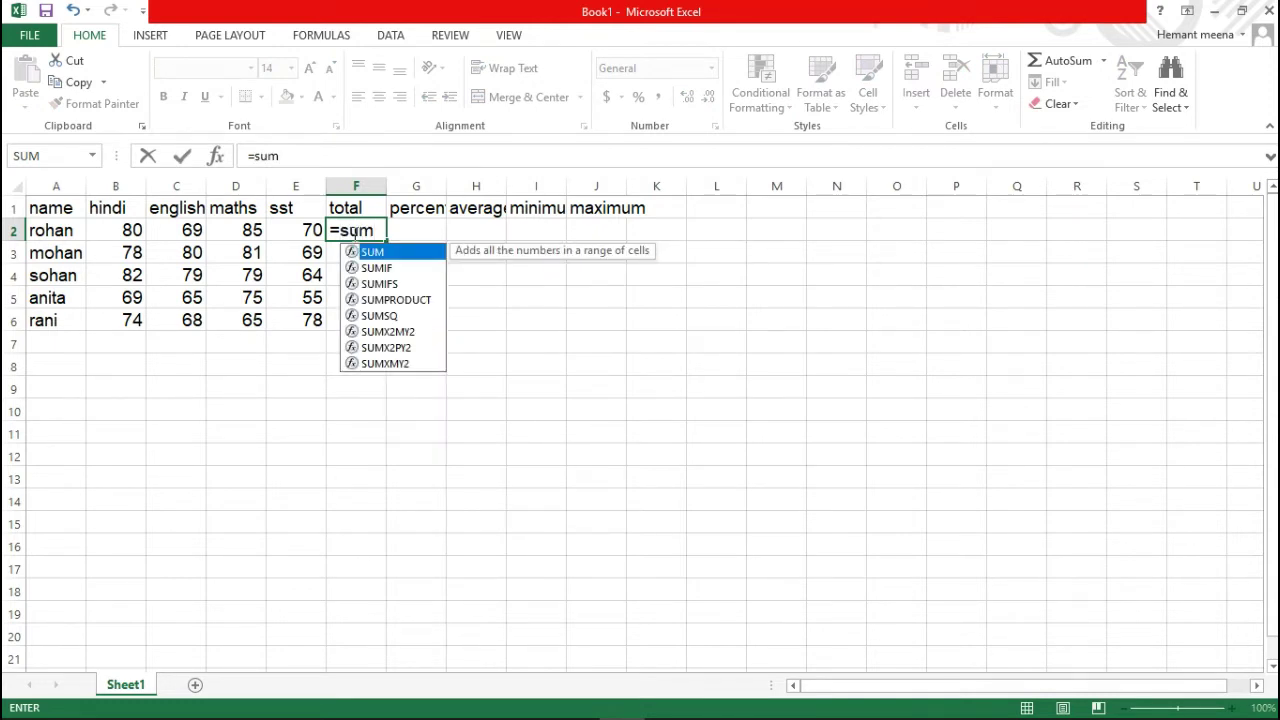
key("Tab")
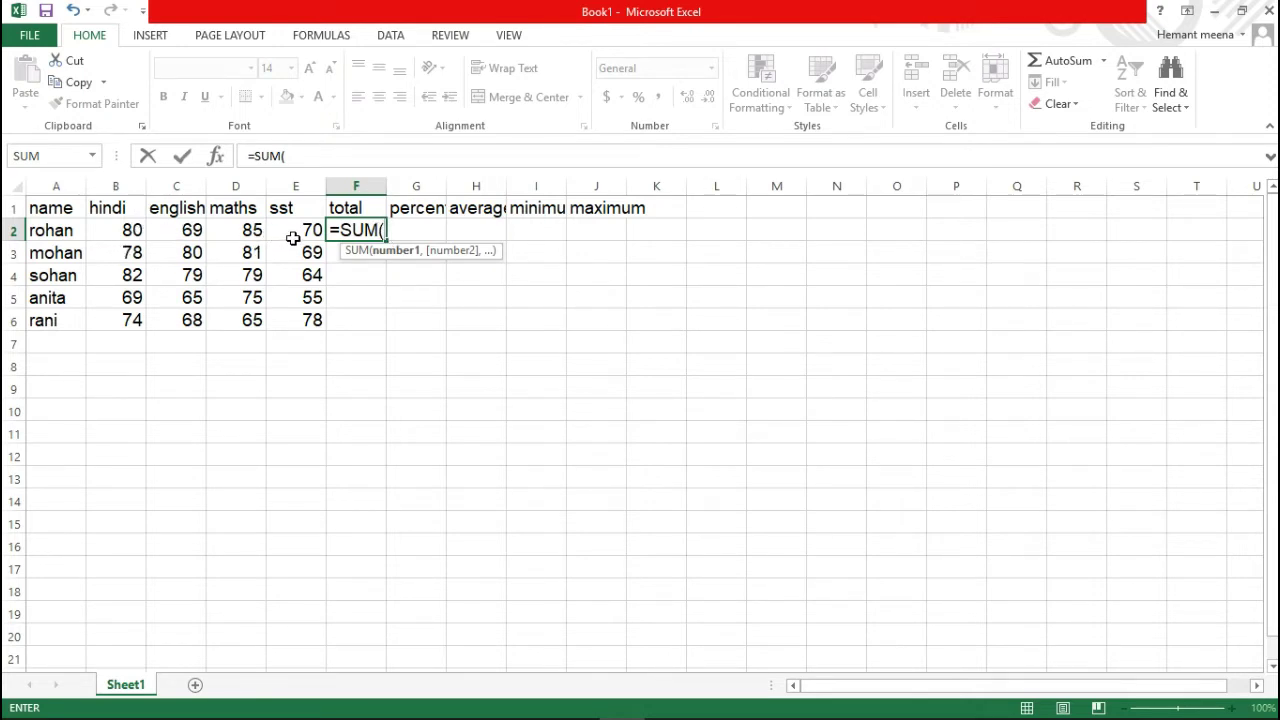
left_click(107, 234)
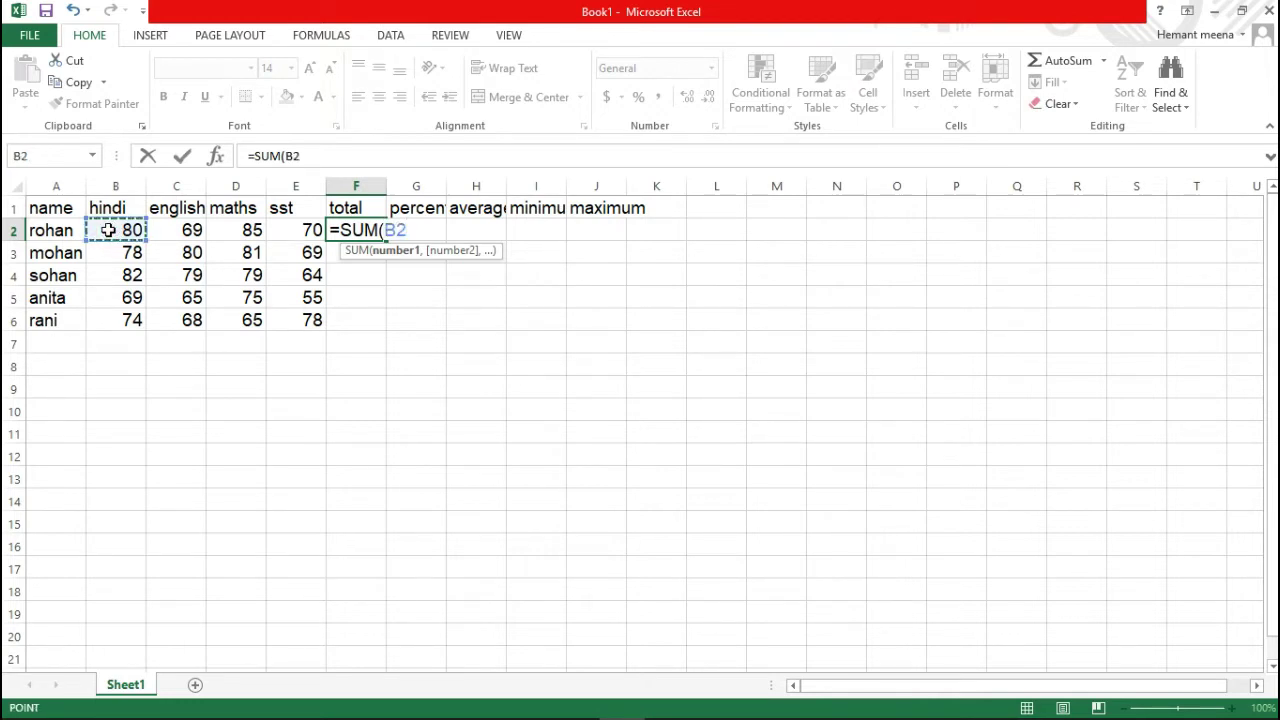
left_click_drag(107, 230, 252, 230)
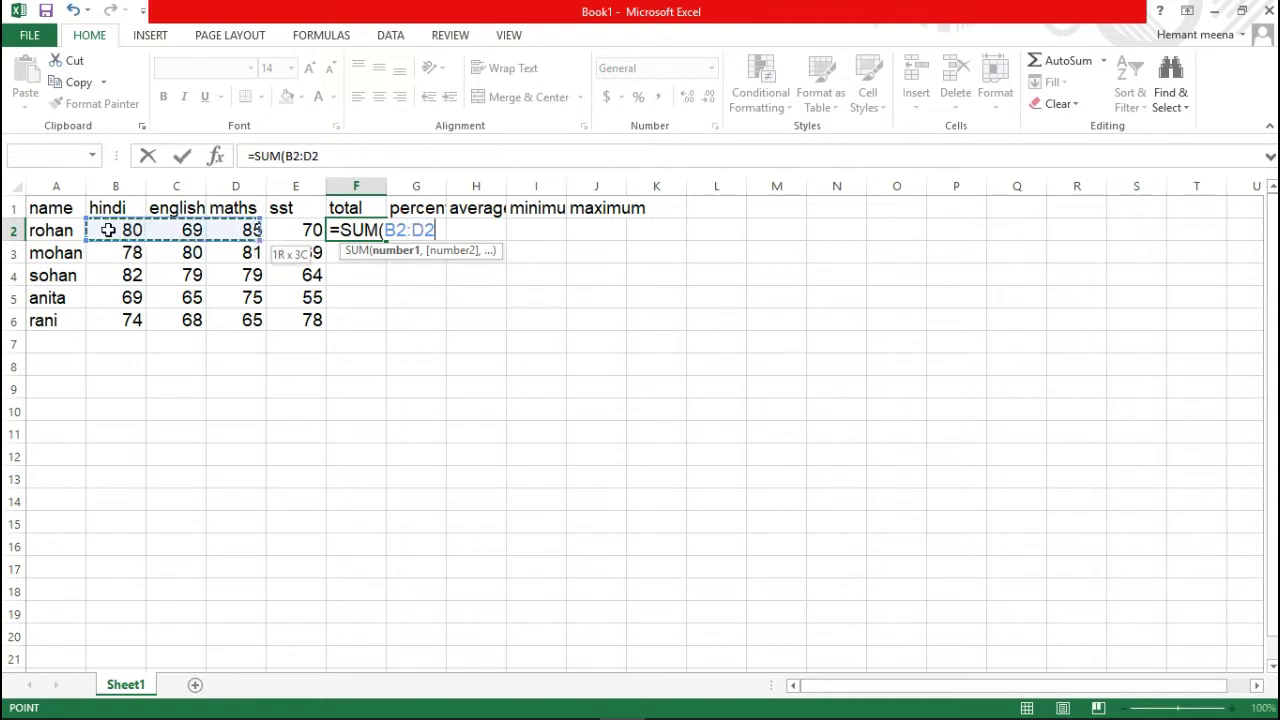
key("shift+Right")
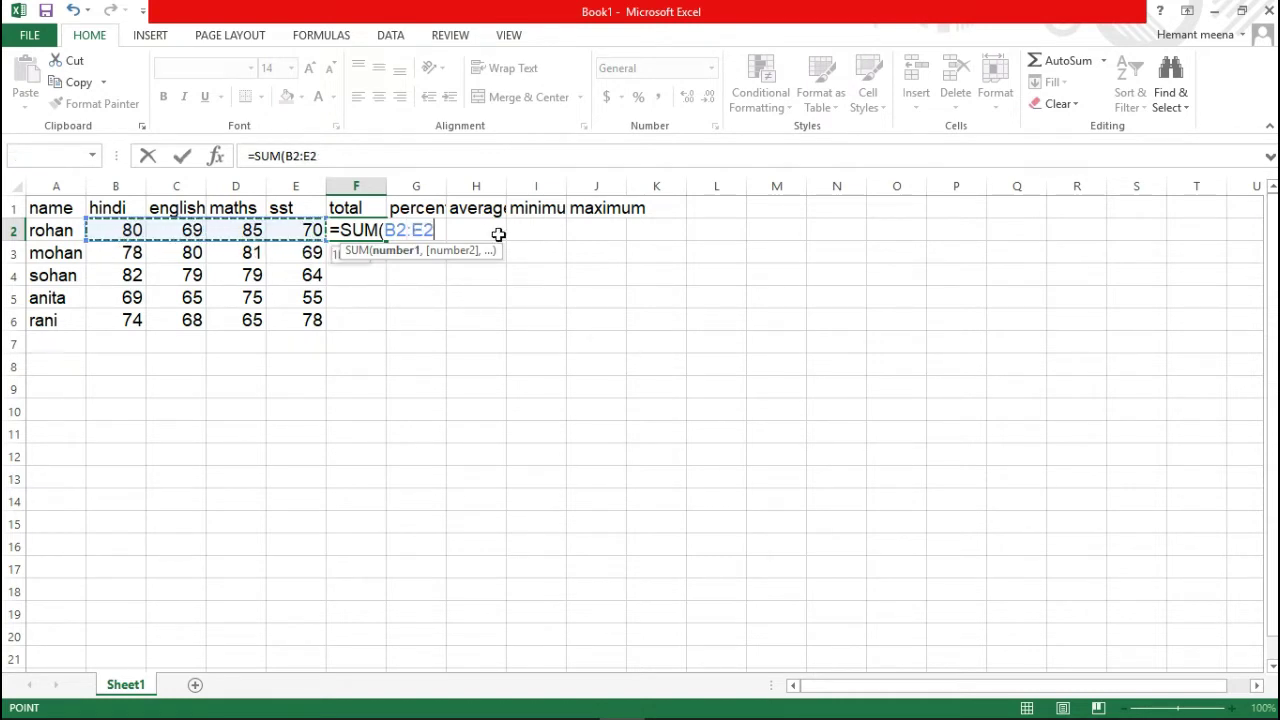
type(")")
key("Return")
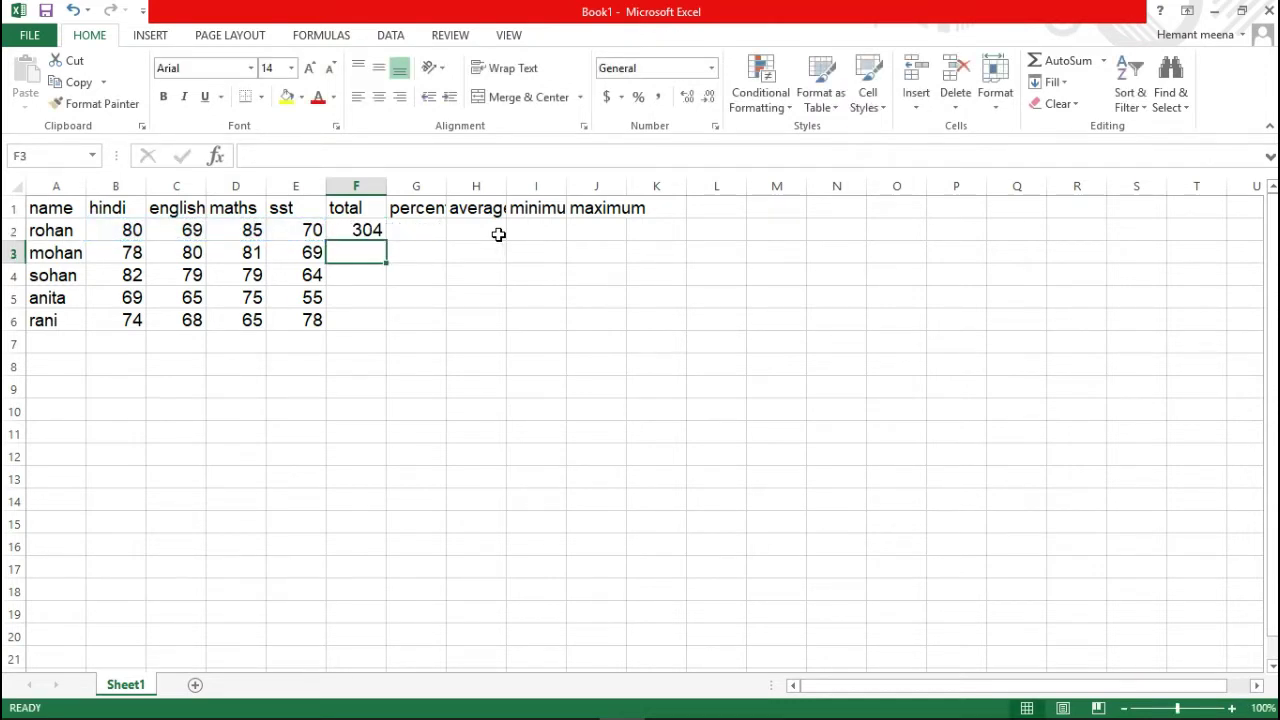
left_click(365, 231)
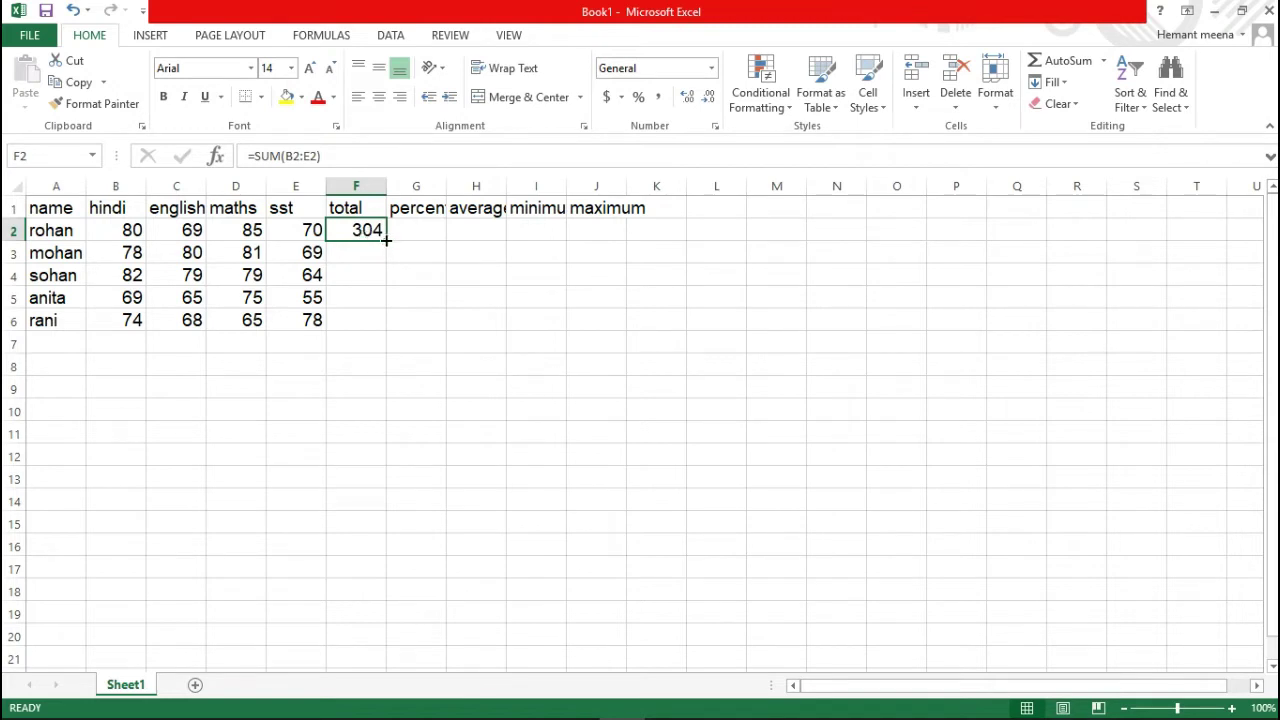
left_click_drag(386, 240, 381, 320)
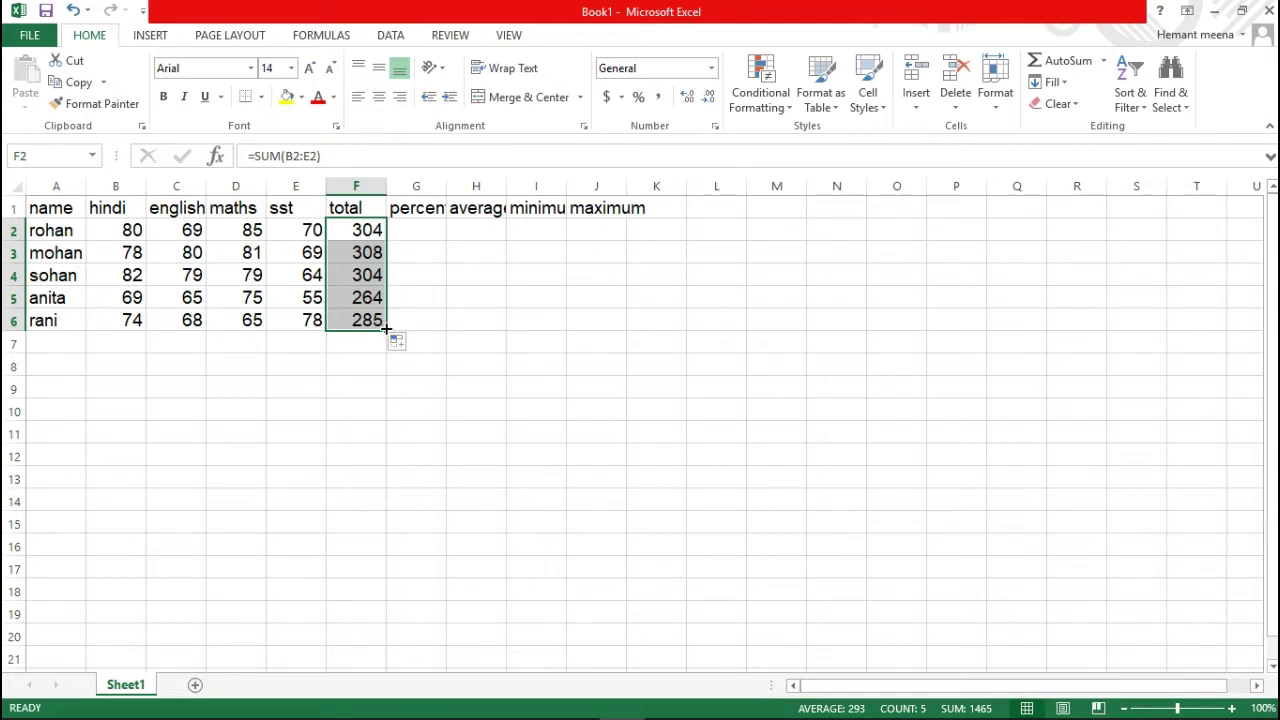
left_click(400, 232)
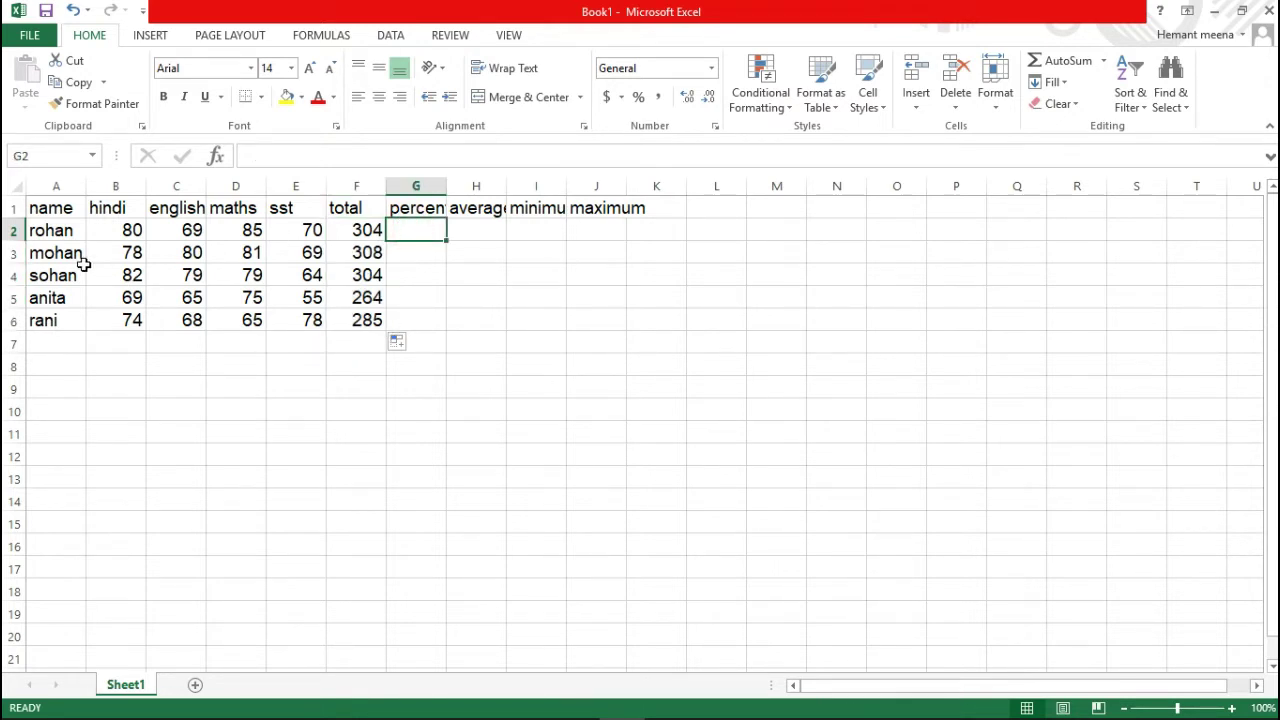
left_click(52, 207)
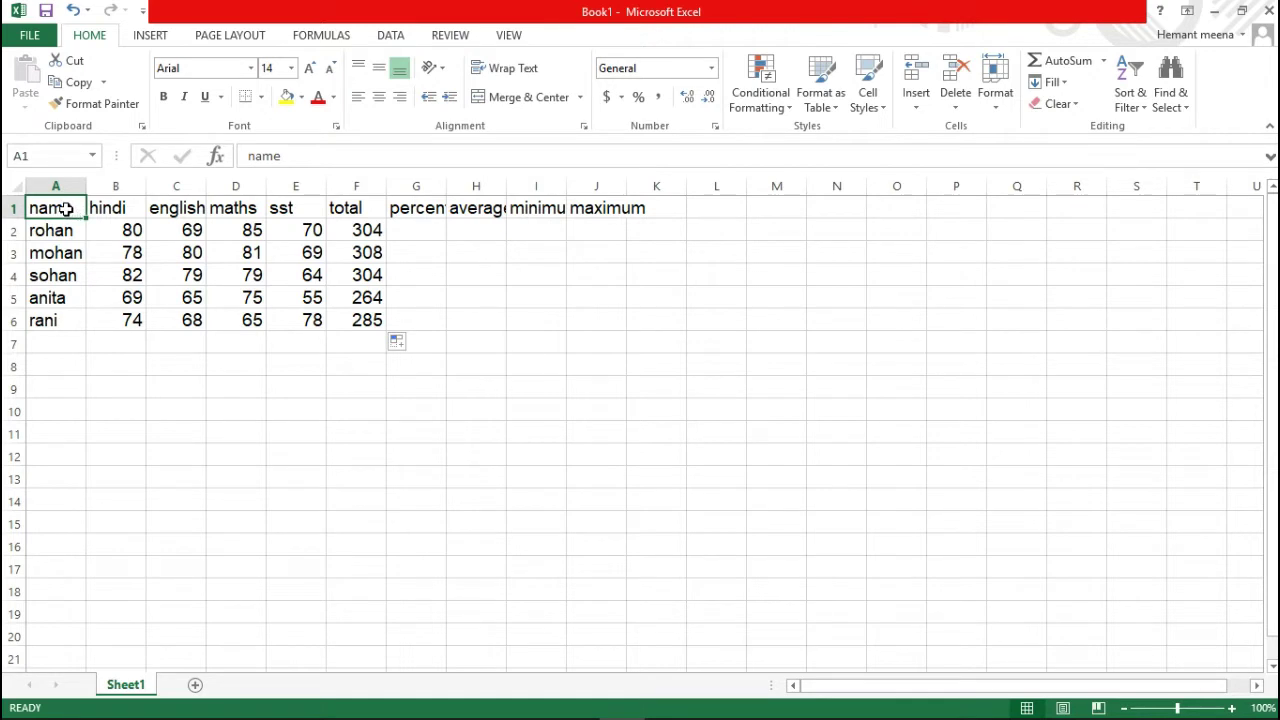
left_click_drag(65, 208, 99, 348)
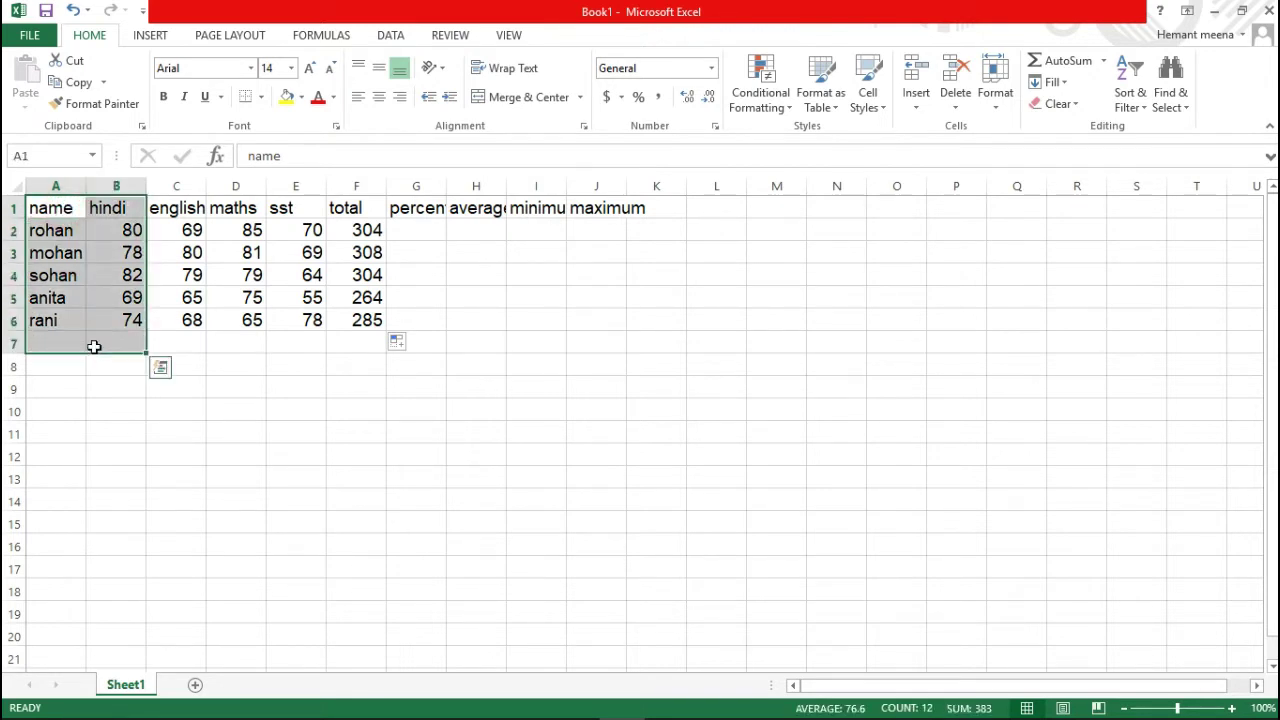
left_click(116, 402)
left_click(50, 212)
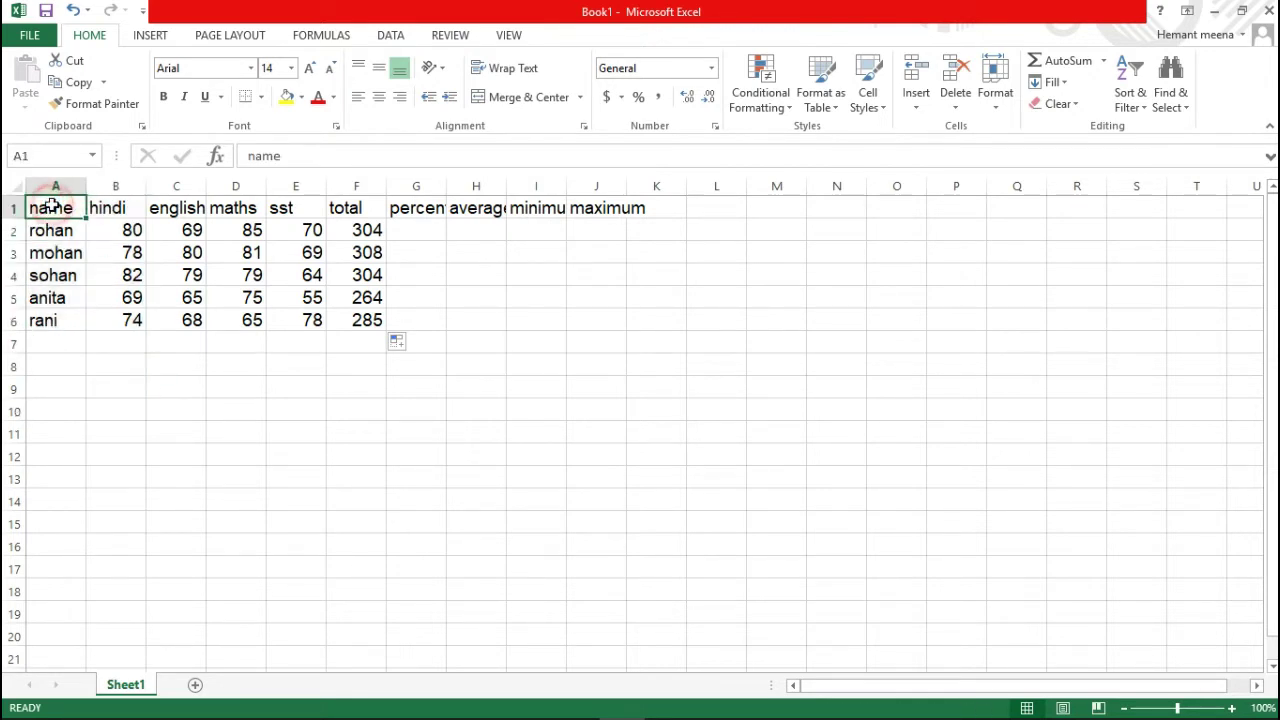
left_click_drag(52, 218, 110, 358)
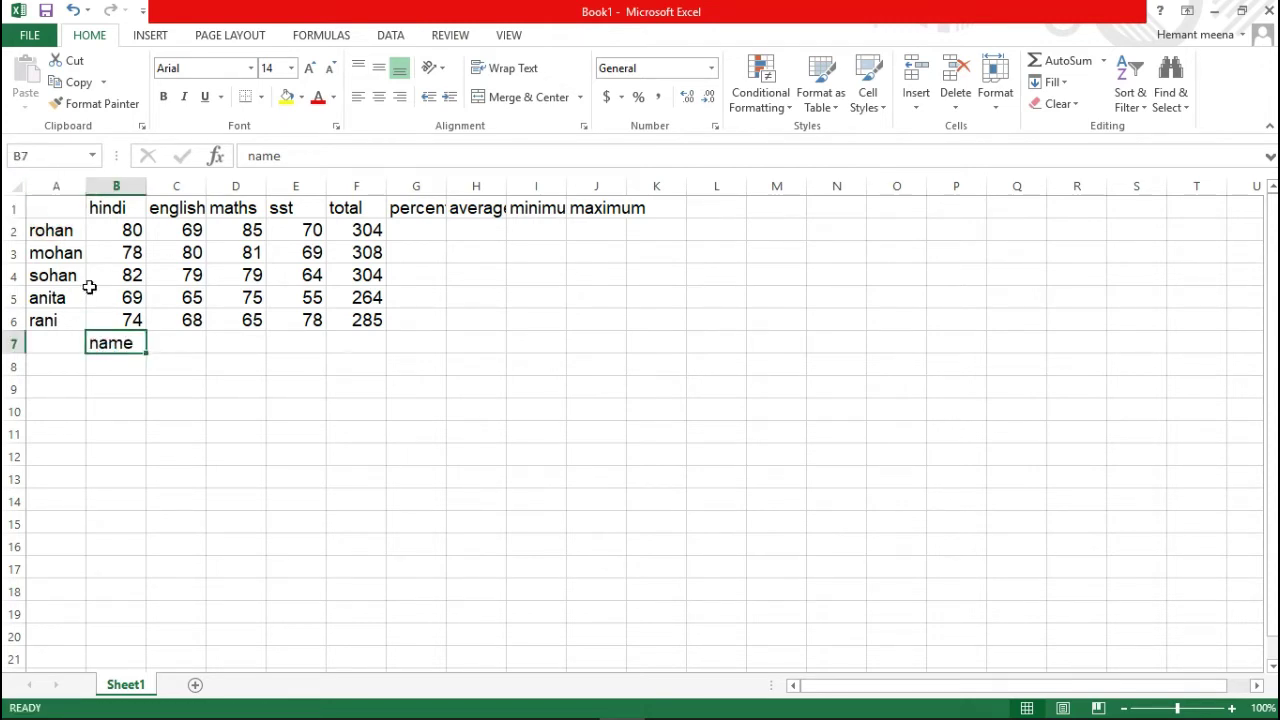
key("ctrl+z")
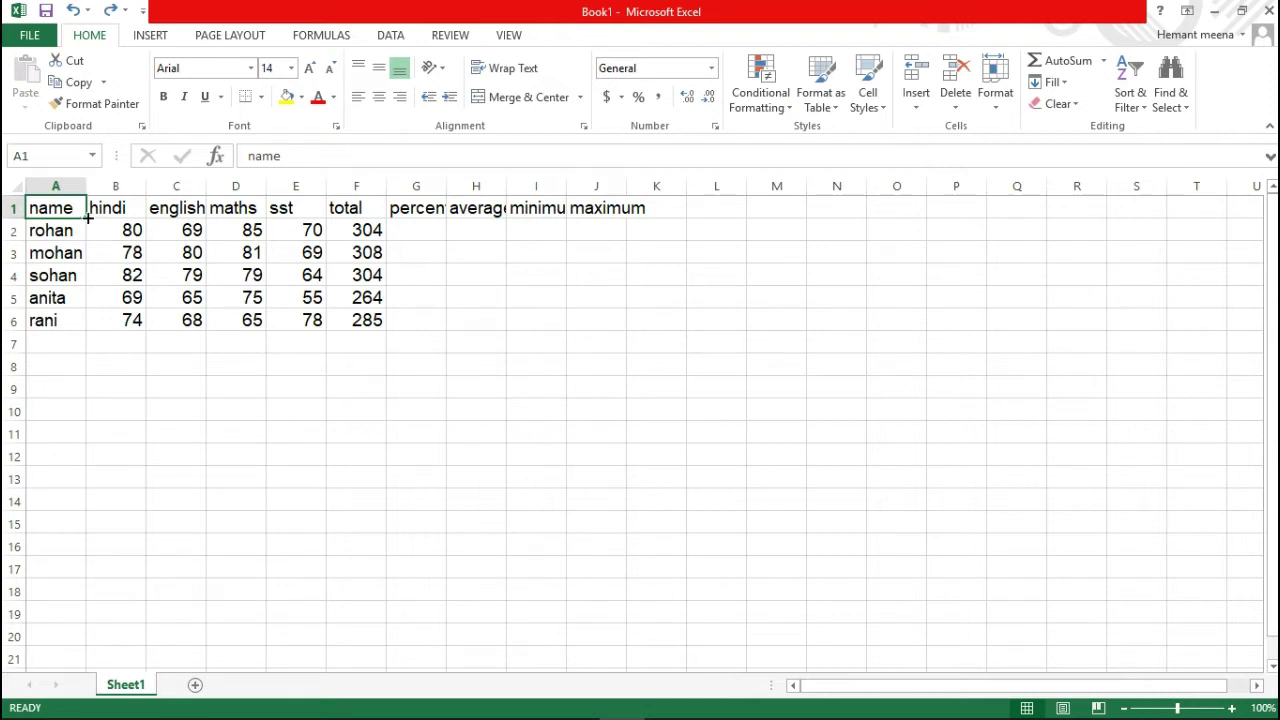
left_click_drag(88, 218, 82, 308)
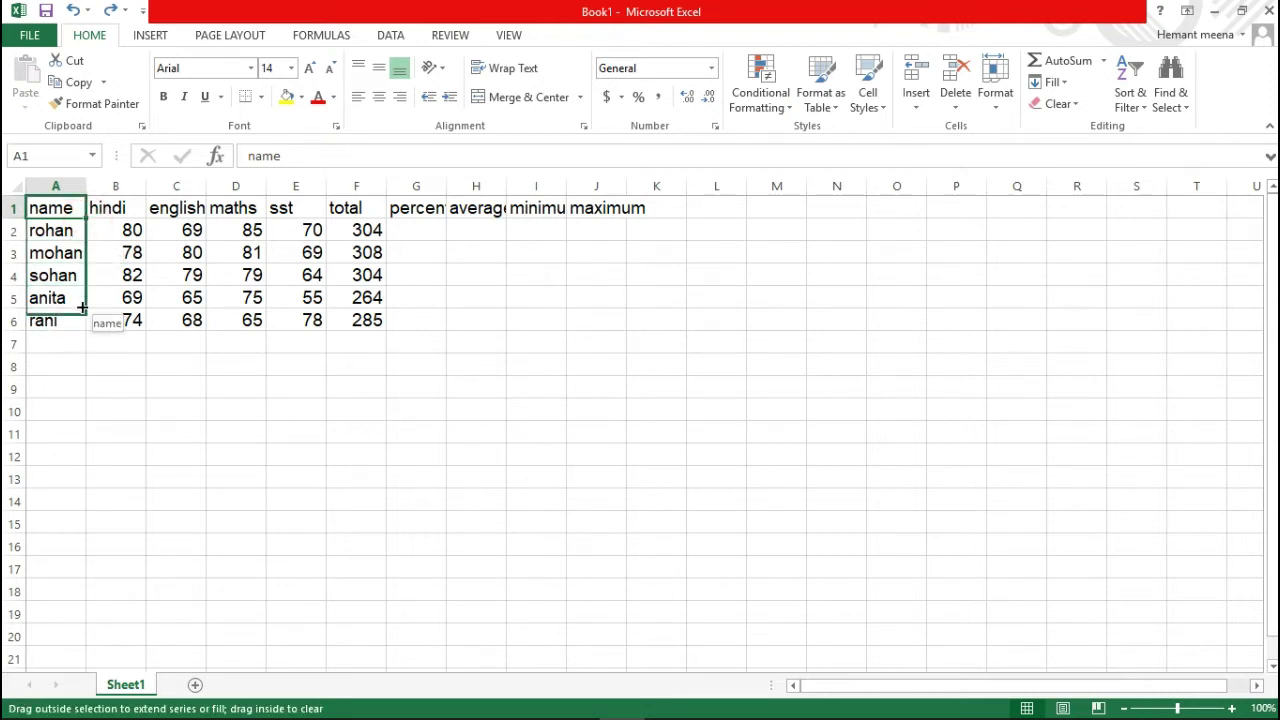
left_click_drag(82, 308, 73, 210)
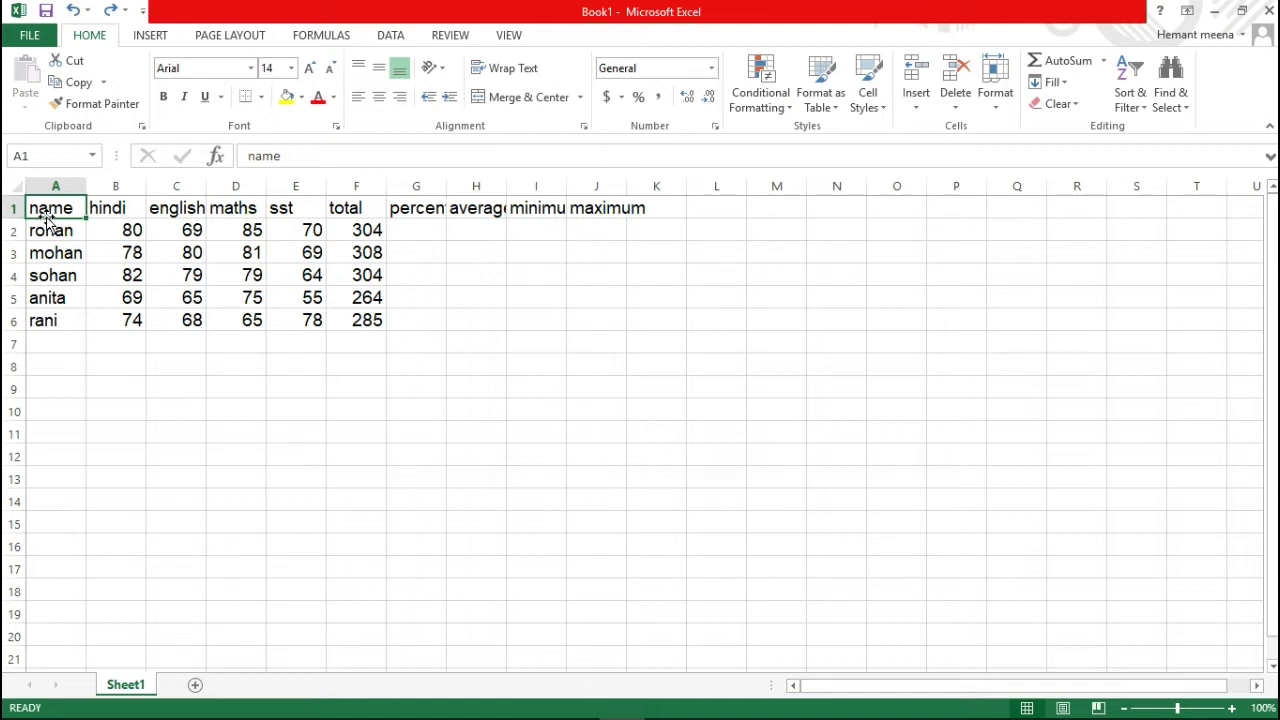
left_click_drag(47, 219, 135, 403)
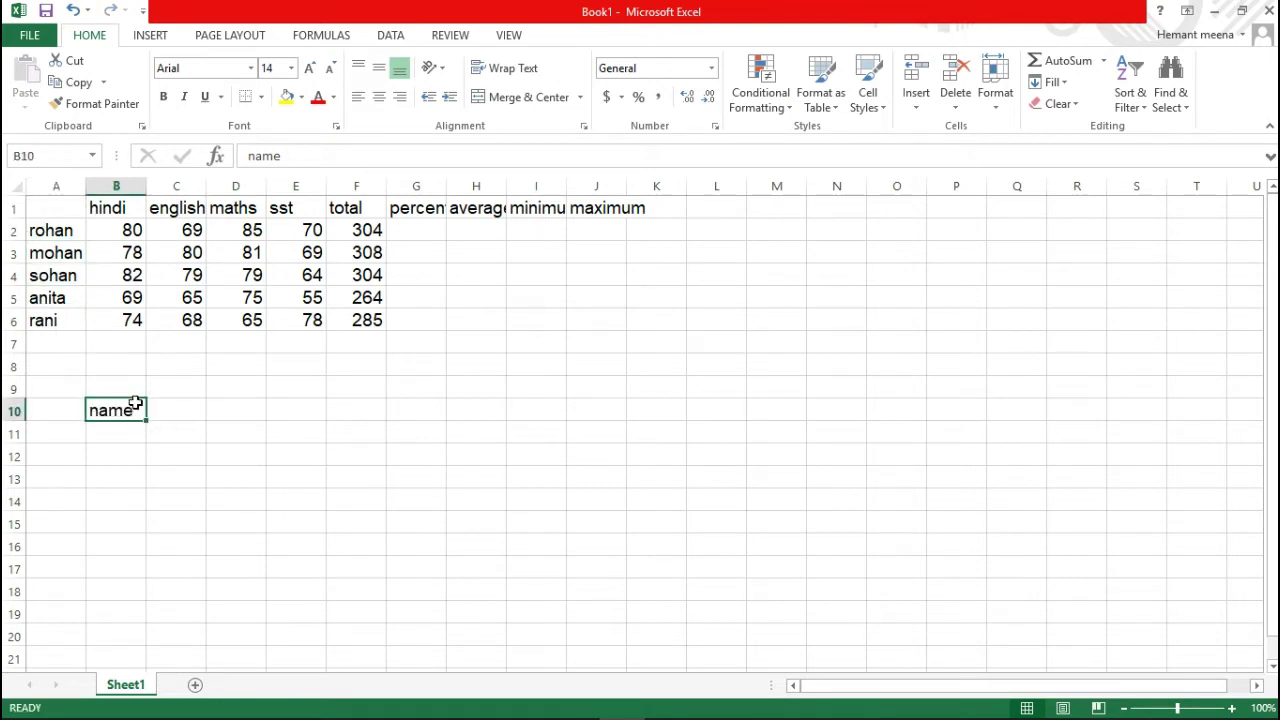
key("ctrl+z")
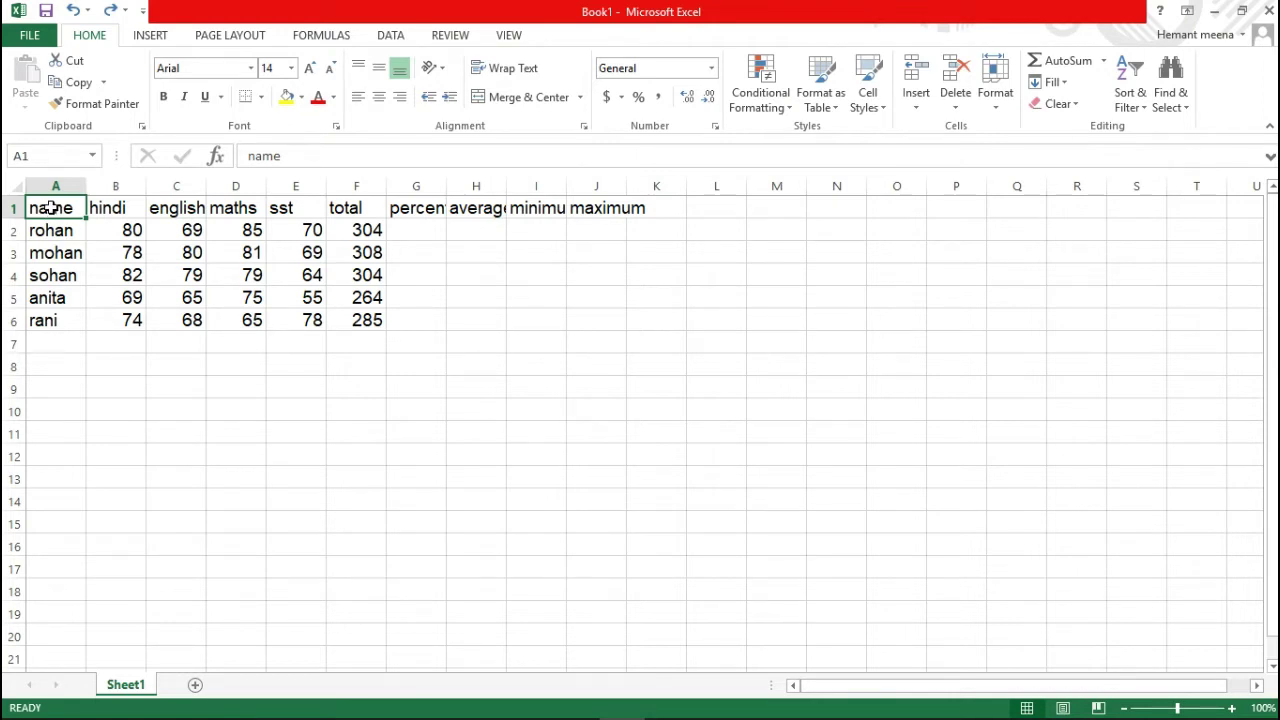
mouse_move(52, 207)
left_mouse_down()
mouse_move(276, 203)
mouse_move(52, 212)
left_mouse_up()
left_click(405, 231)
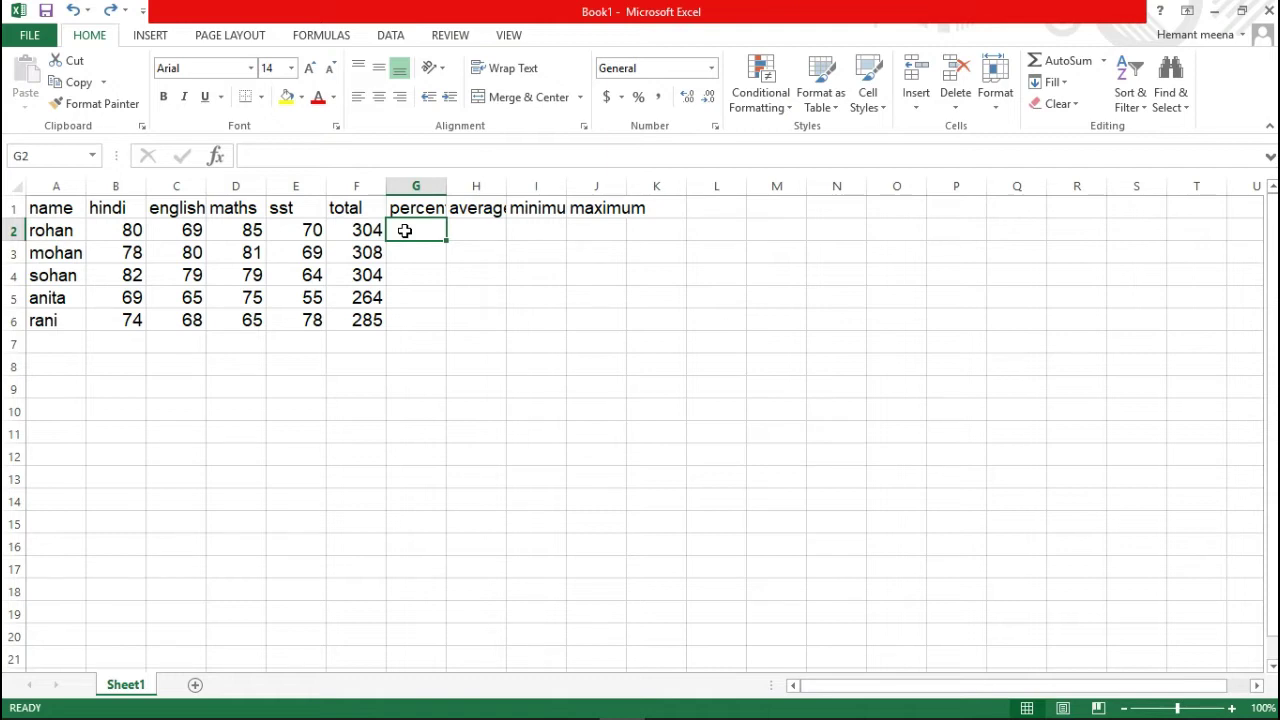
Enter =F2/360*100 in G2 and fill it down to G6
type("=")
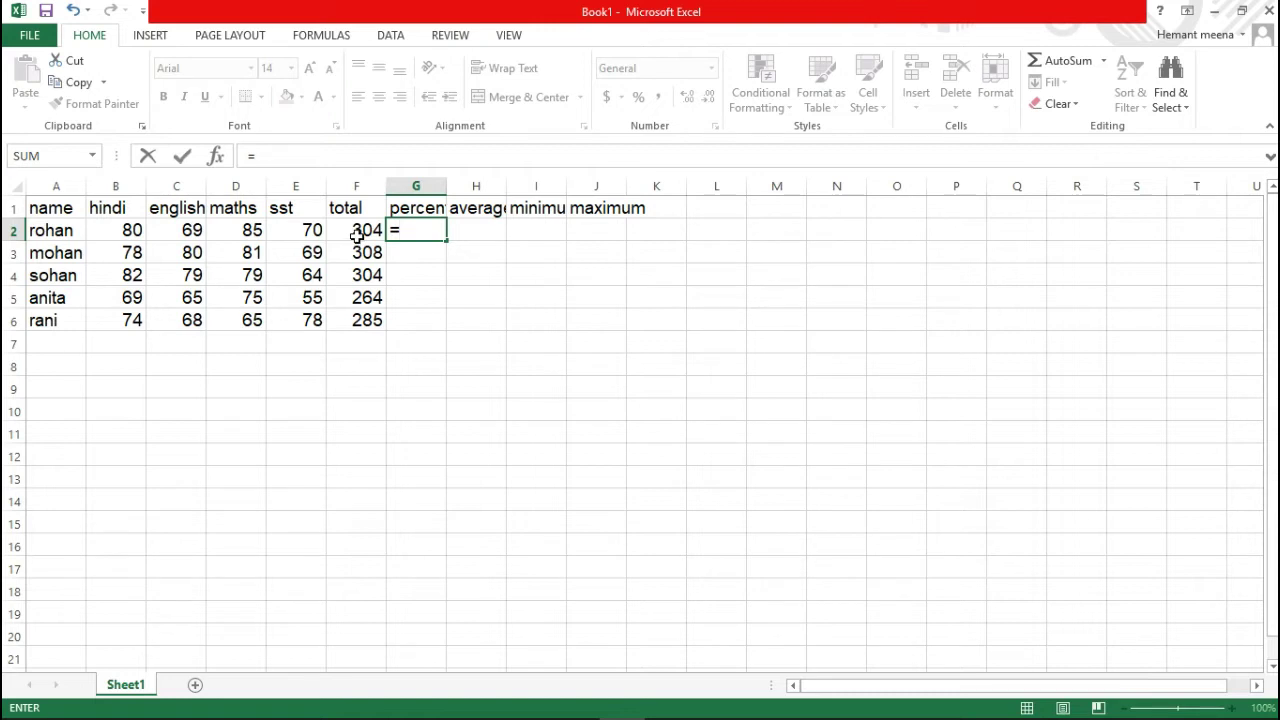
type("f2")
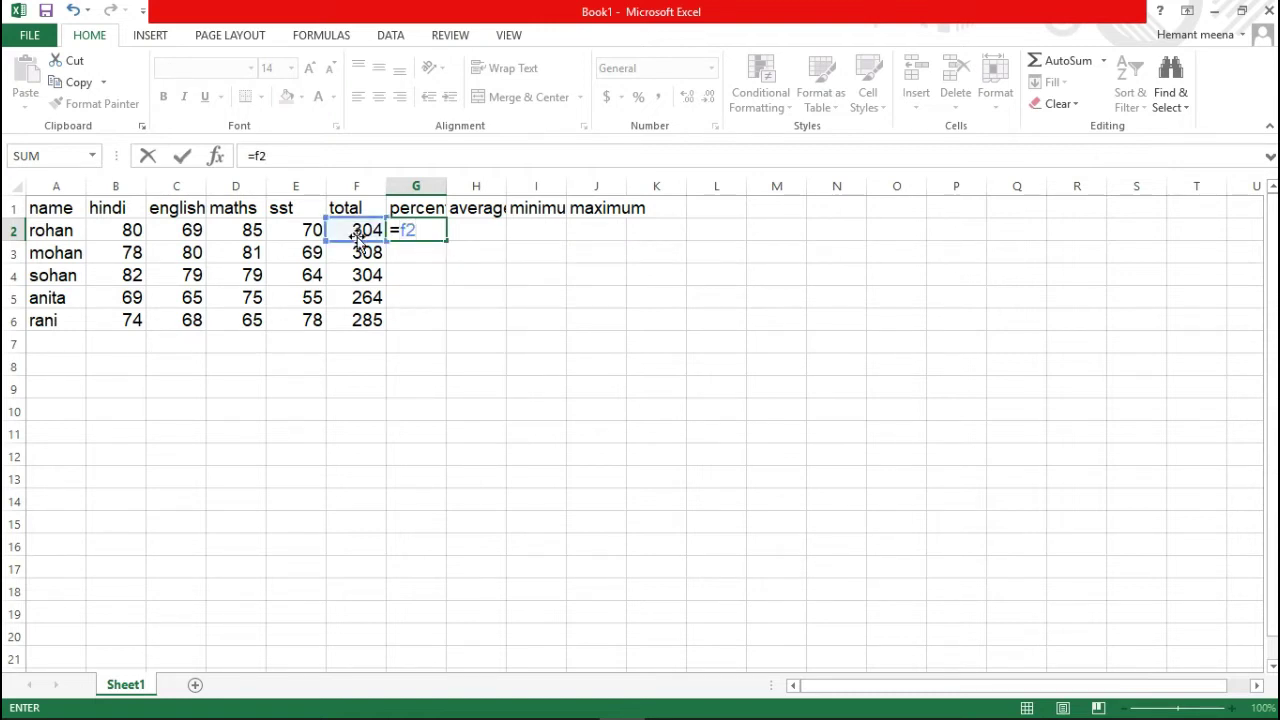
type("/100")
key("BackSpace")
key("BackSpace")
key("BackSpace")
type("360")
type("*100")
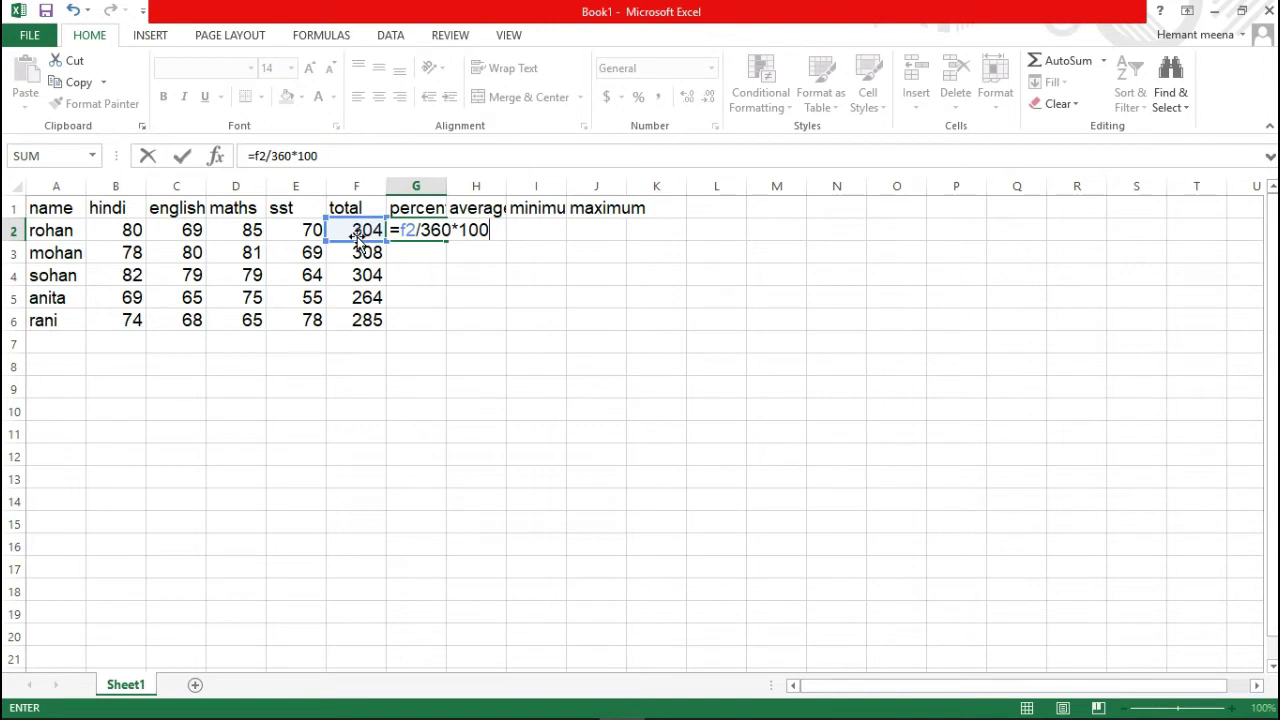
key("Return")
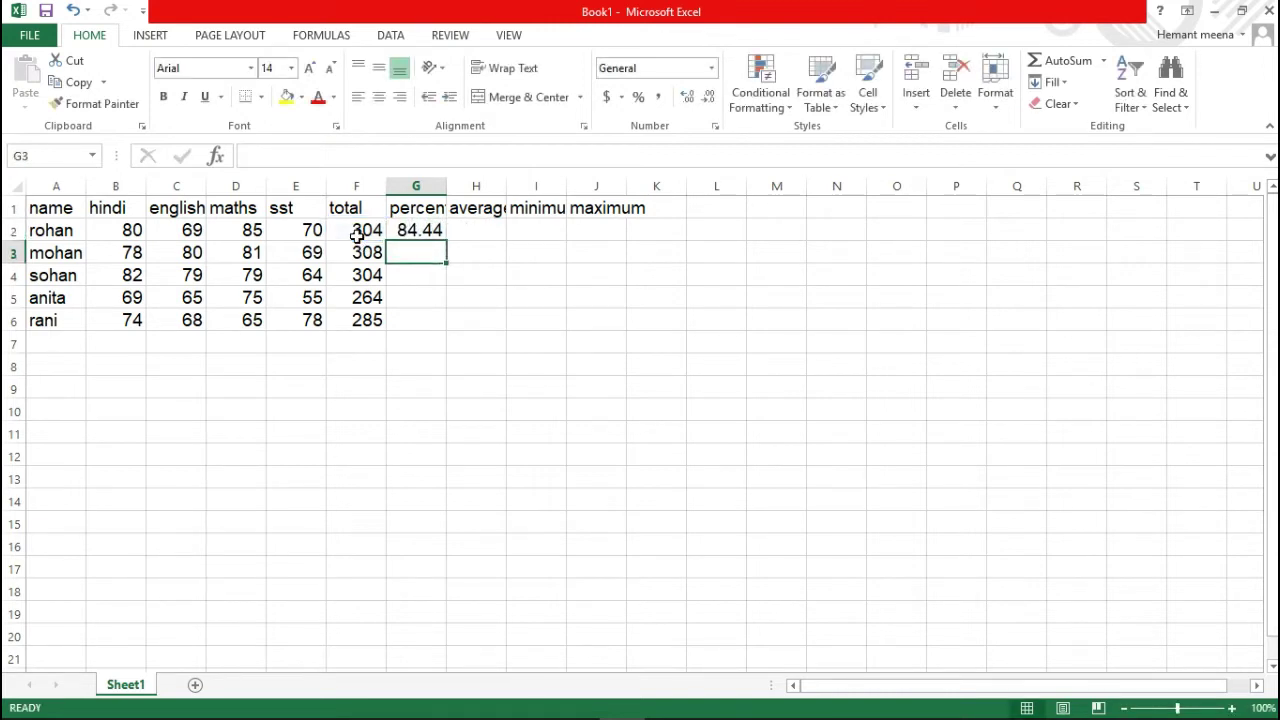
left_click(405, 230)
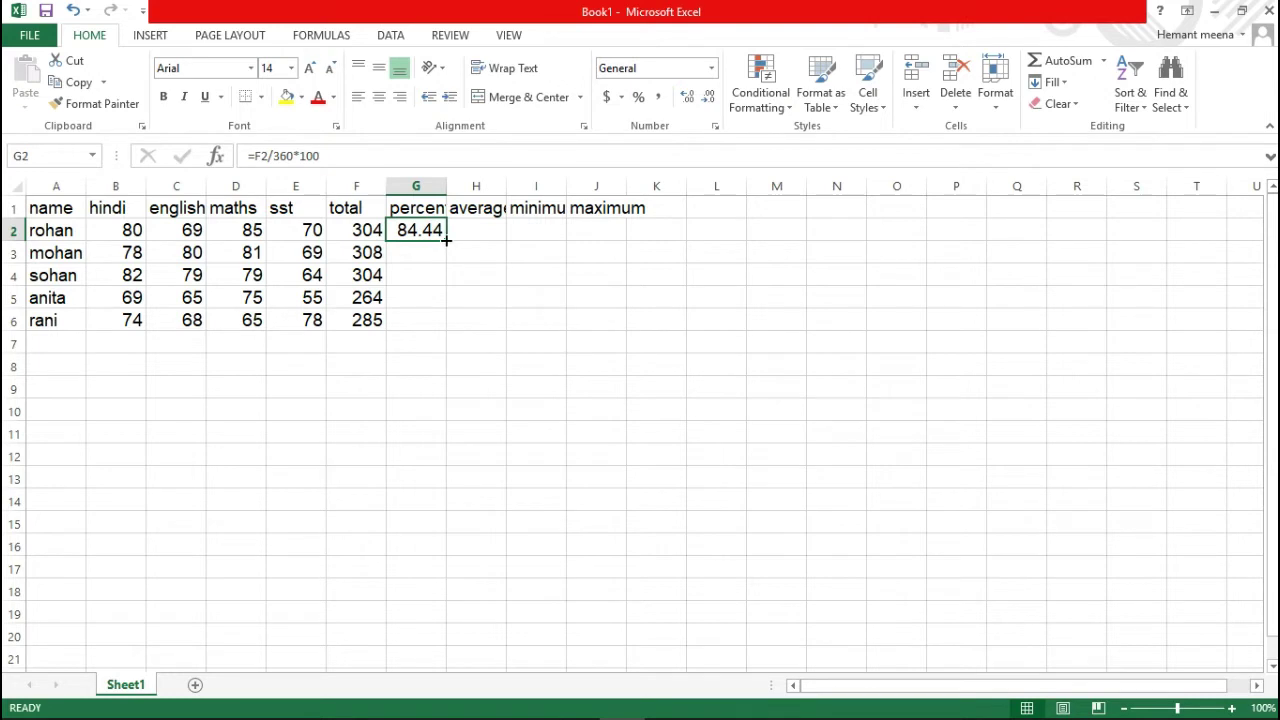
left_click_drag(445, 241, 450, 328)
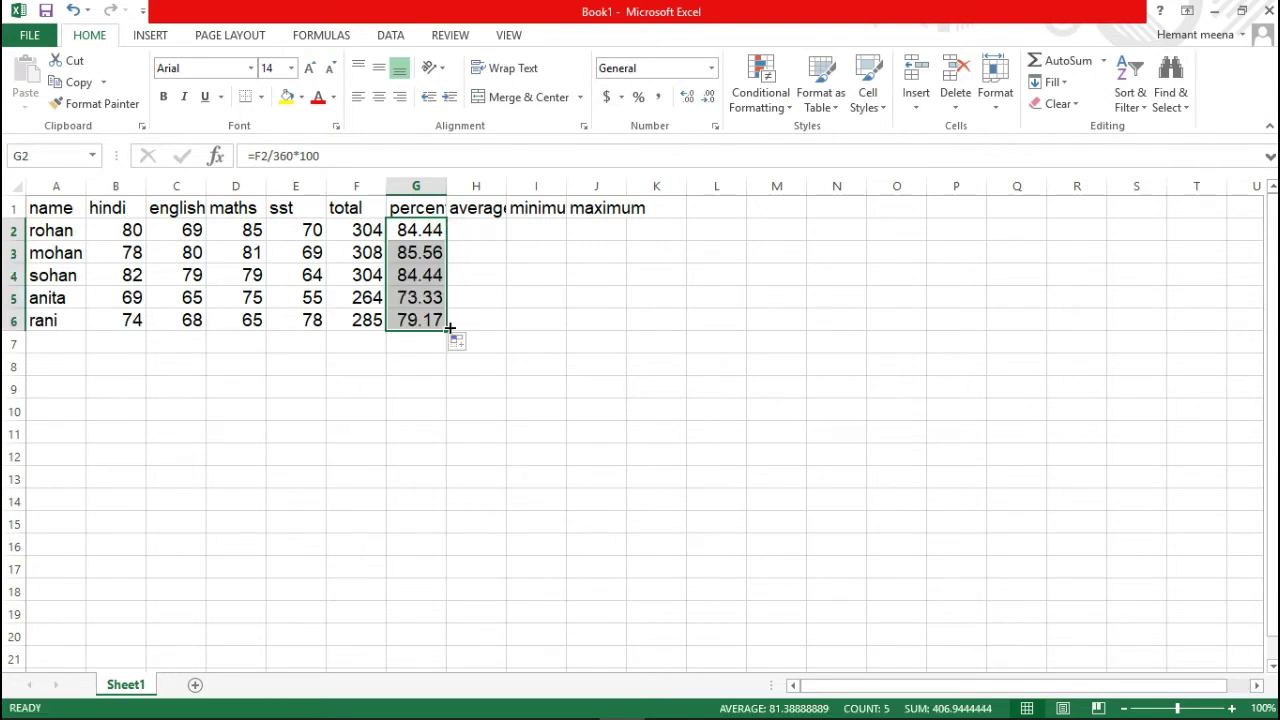
left_click(462, 233)
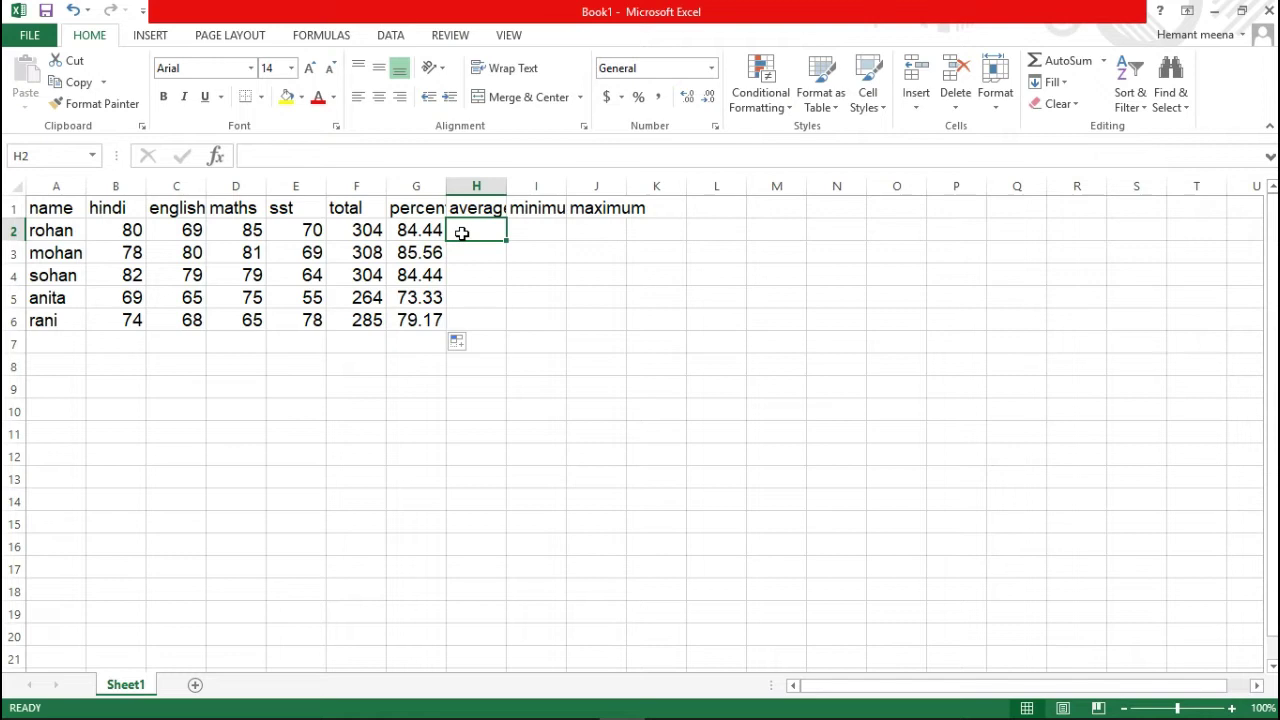
Insert an AutoSum Average formula in H2 averaging B2:E2
type("=")
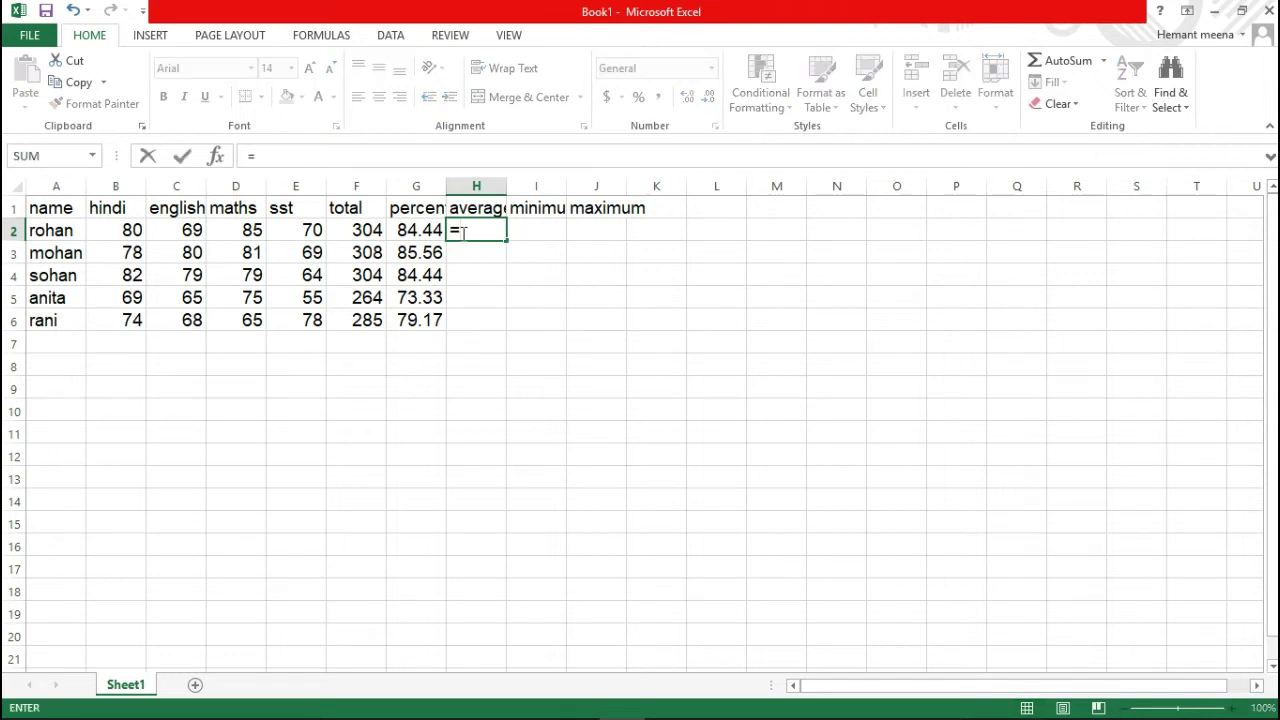
type("ave")
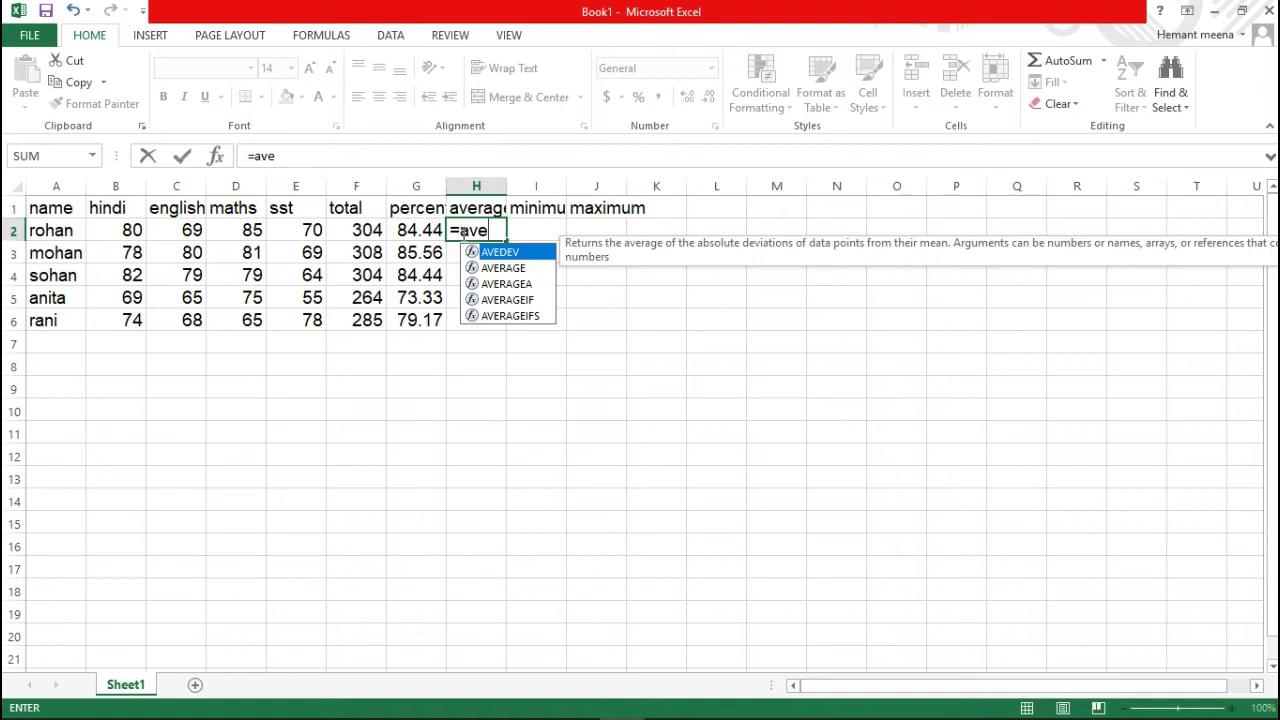
key("BackSpace")
key("BackSpace")
key("BackSpace")
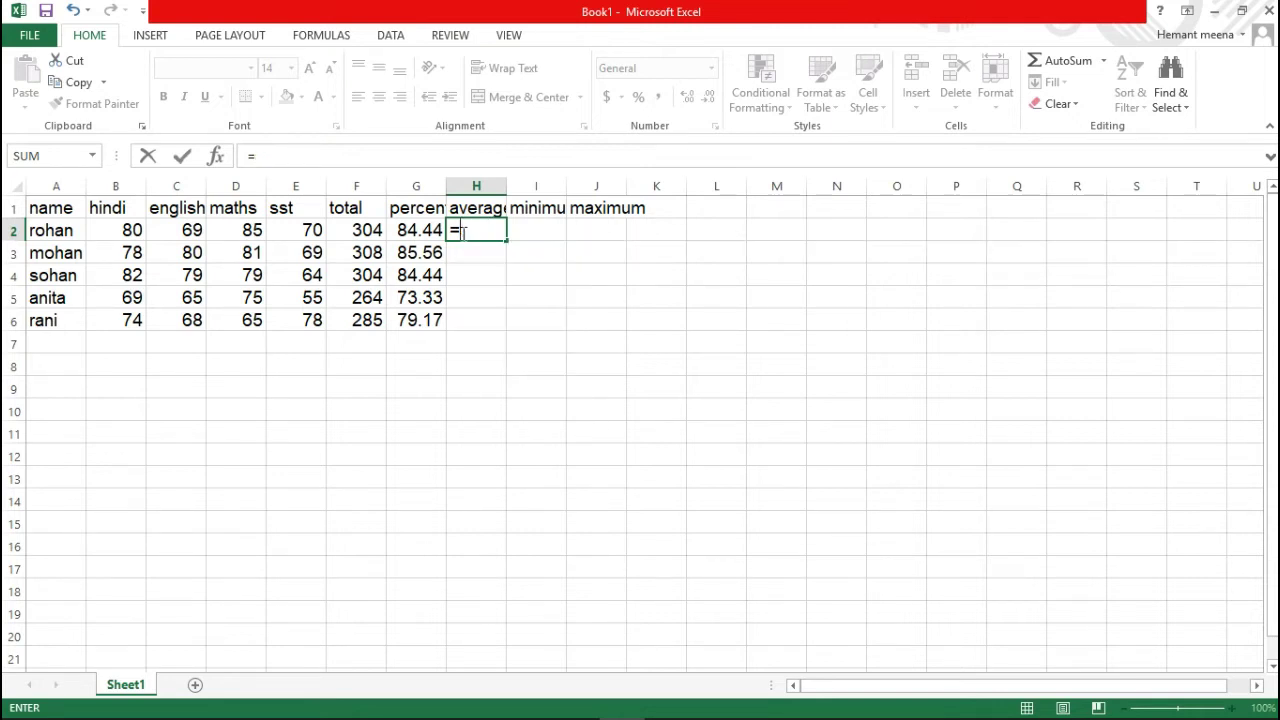
key("BackSpace")
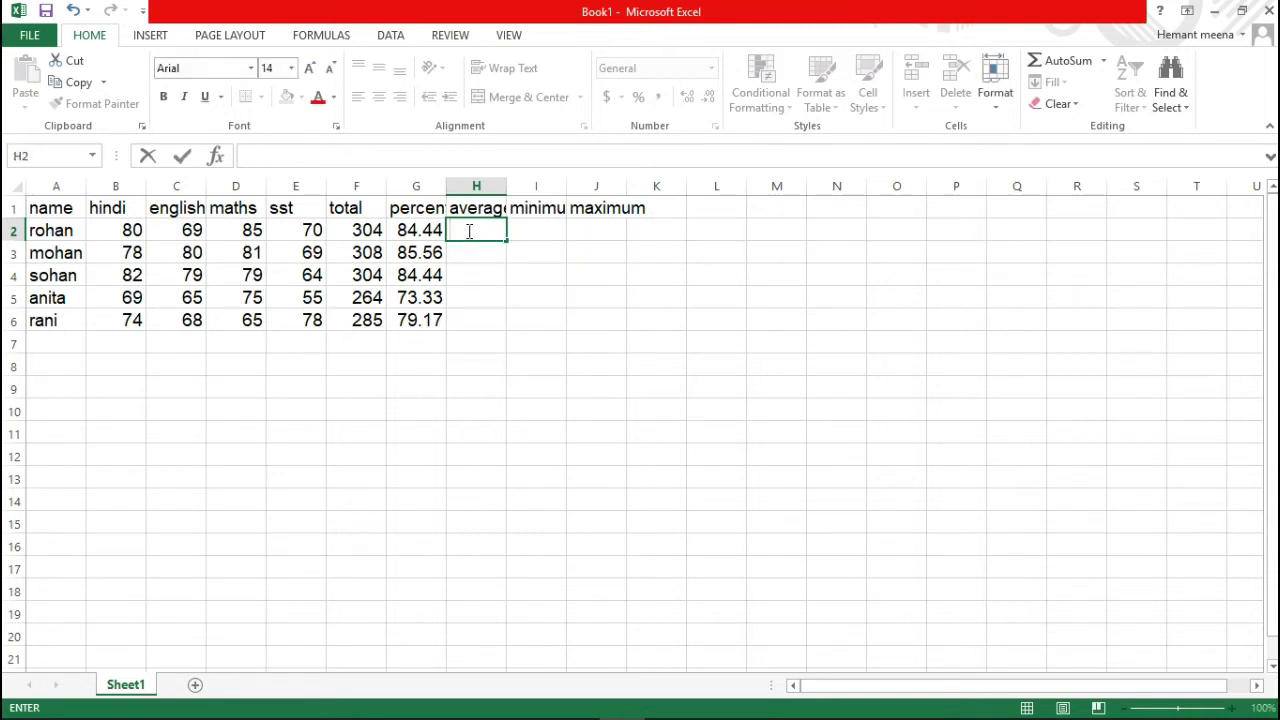
left_click(467, 247)
left_click(466, 229)
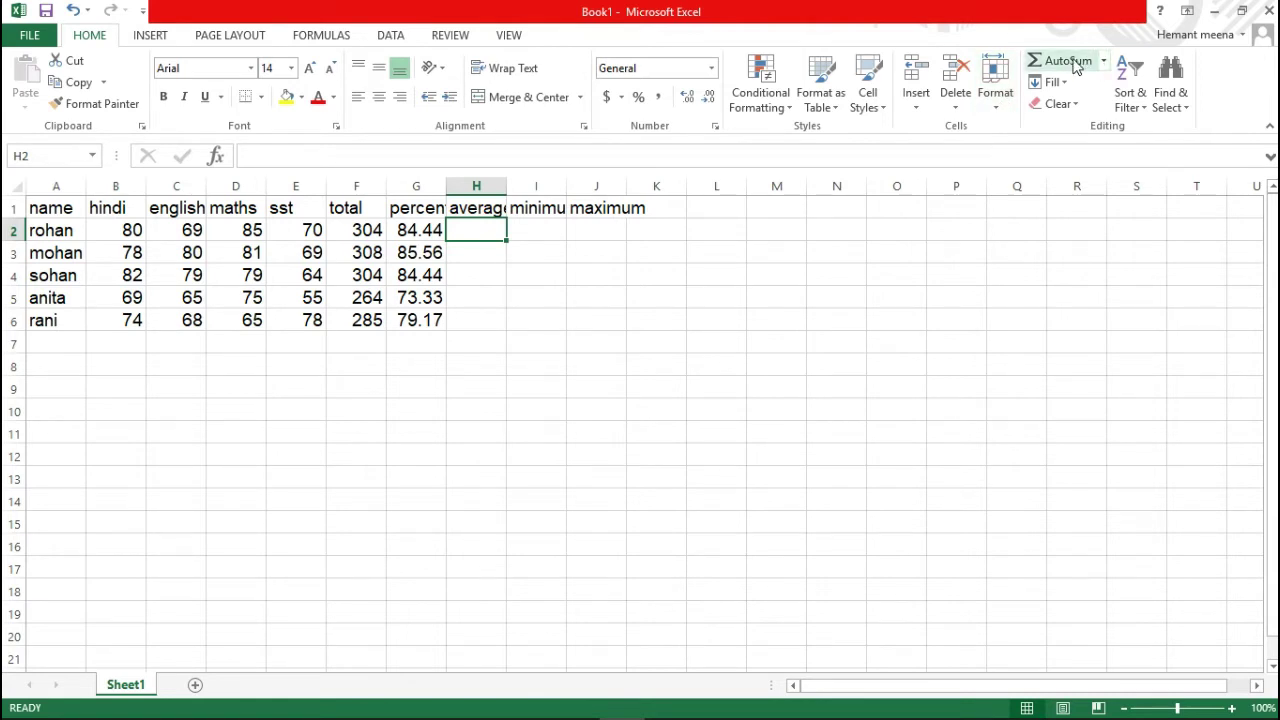
left_click(1105, 62)
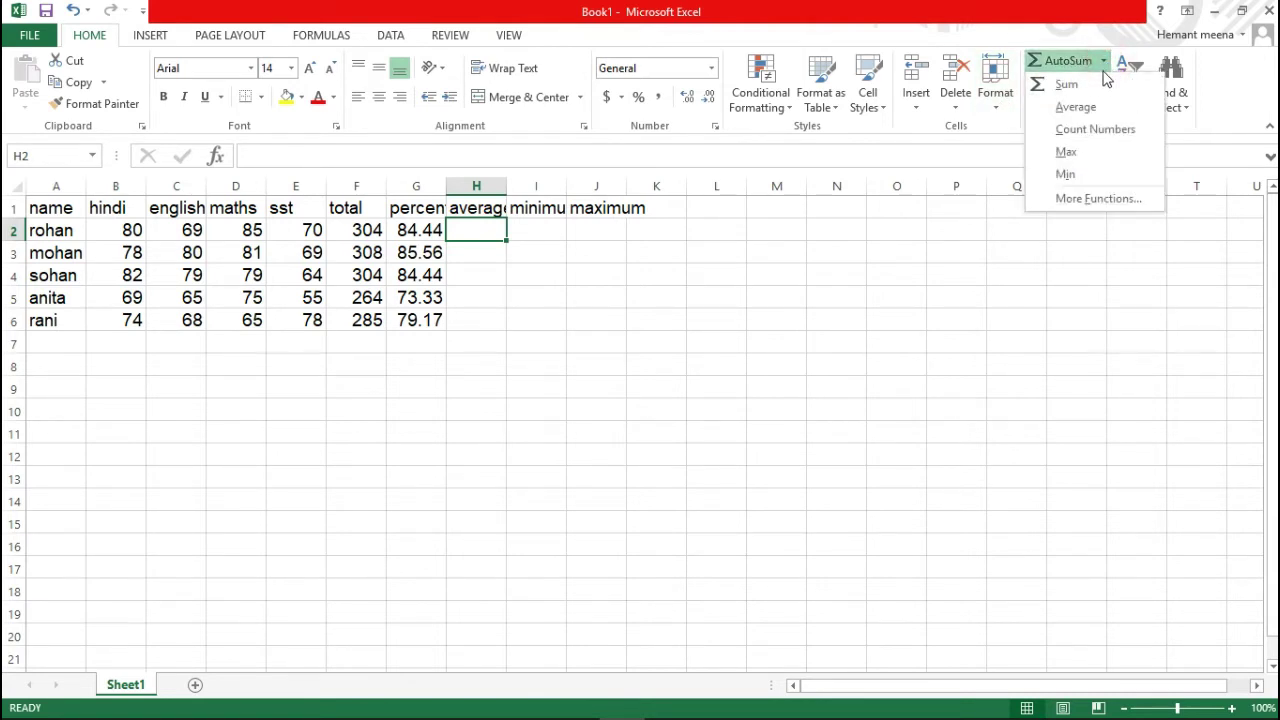
left_click(1072, 107)
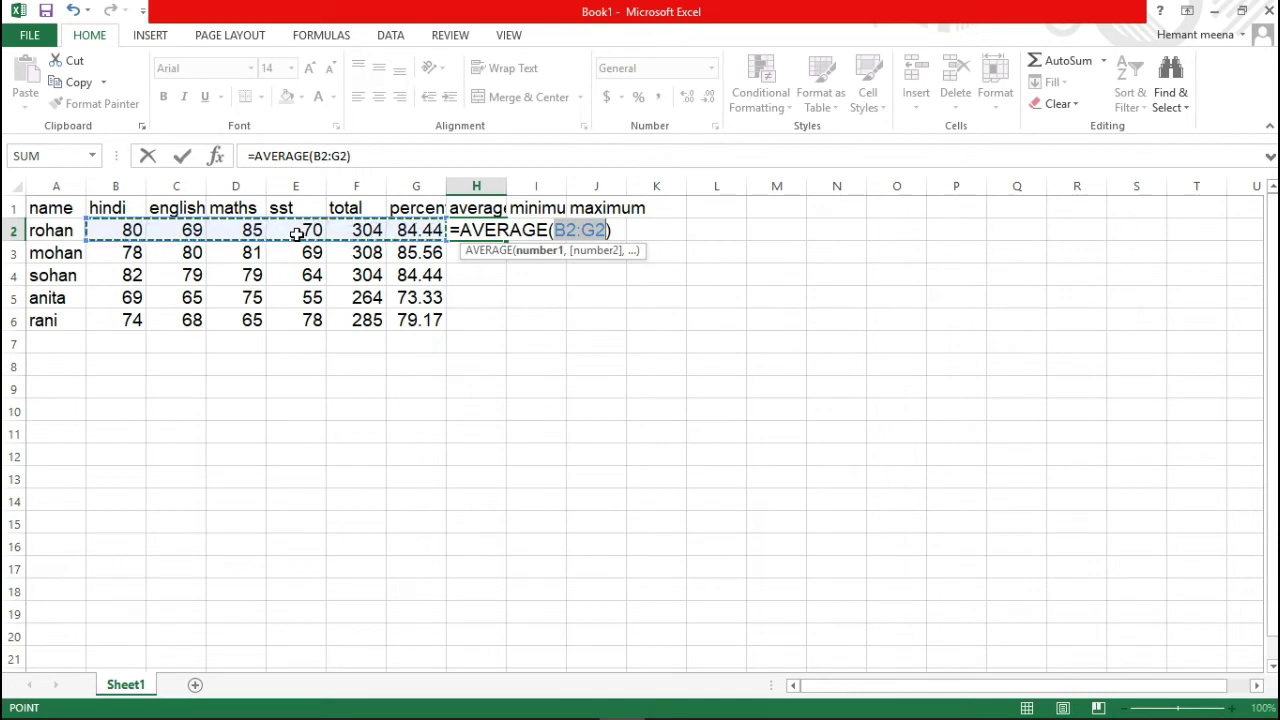
left_click(118, 230)
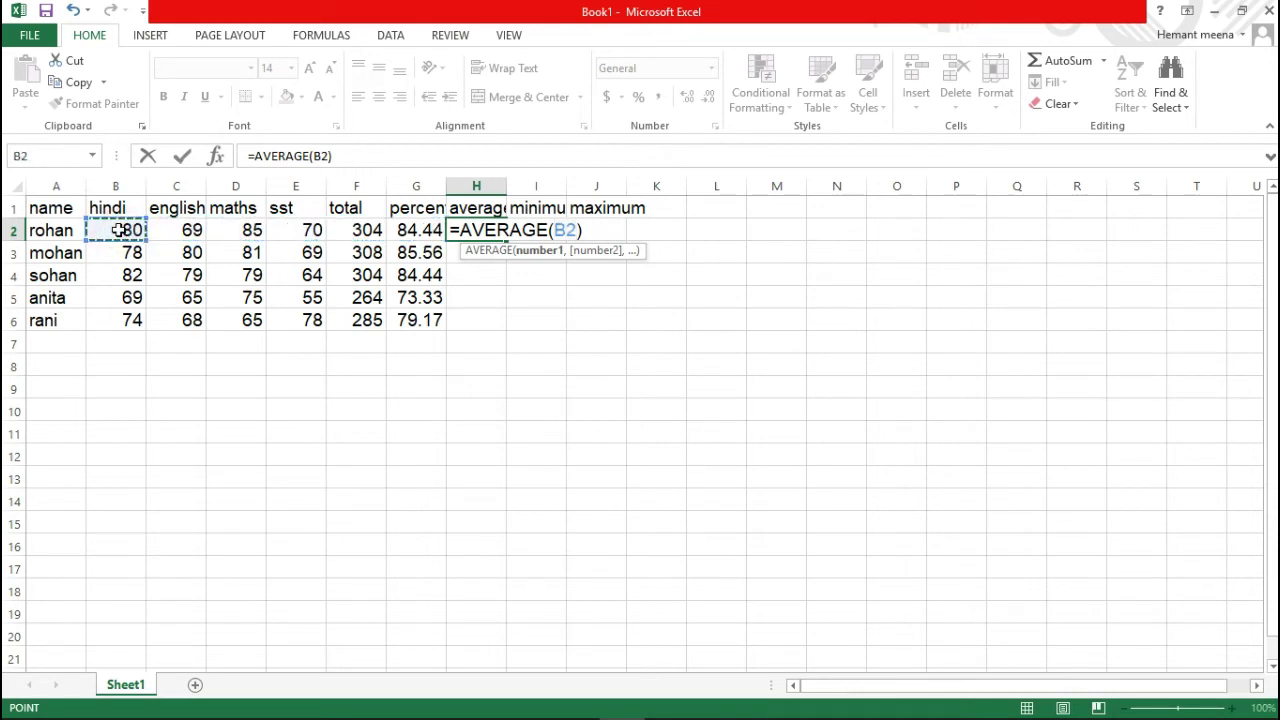
key("shift+Right")
key("shift+Right")
key("shift+Right")
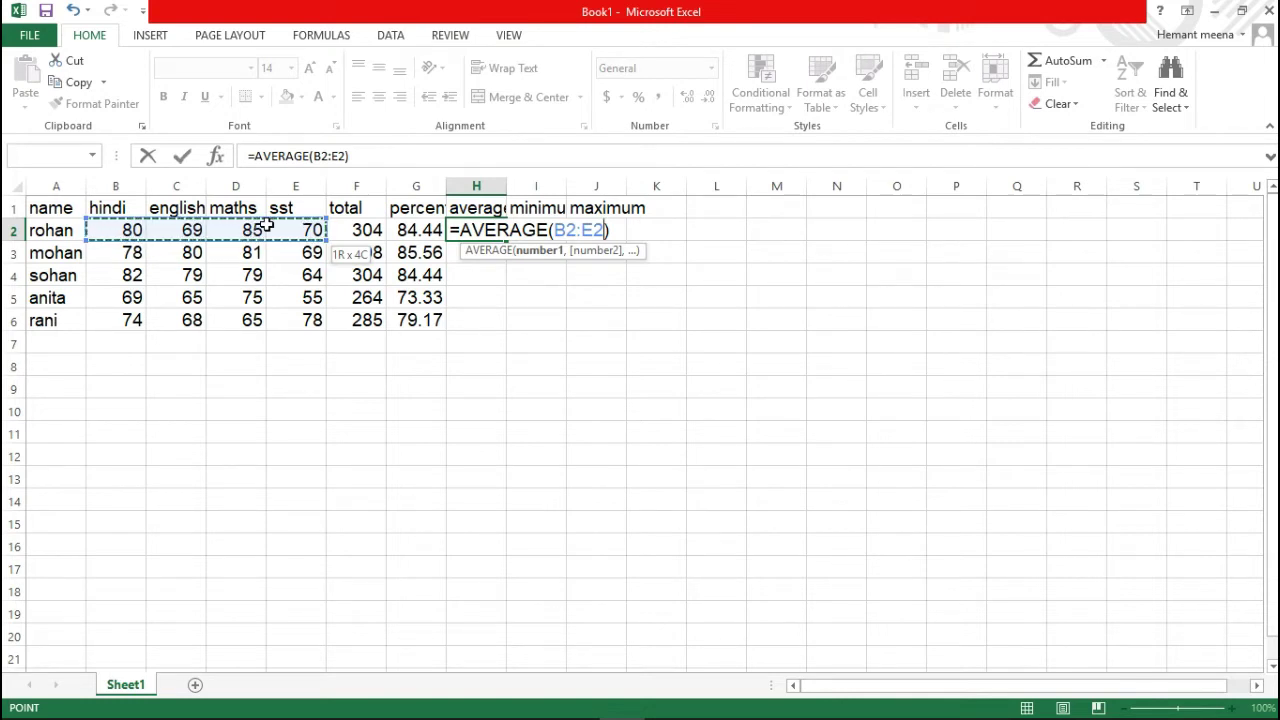
key("ctrl+Return")
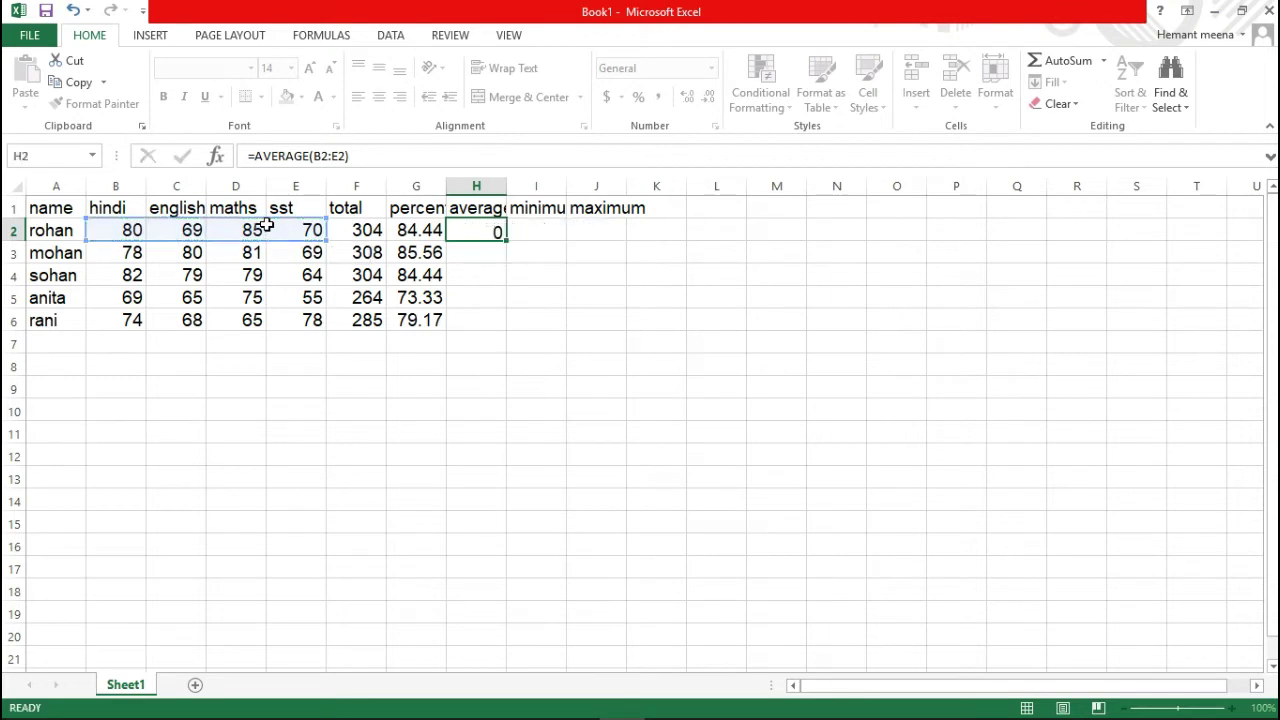
key("Return")
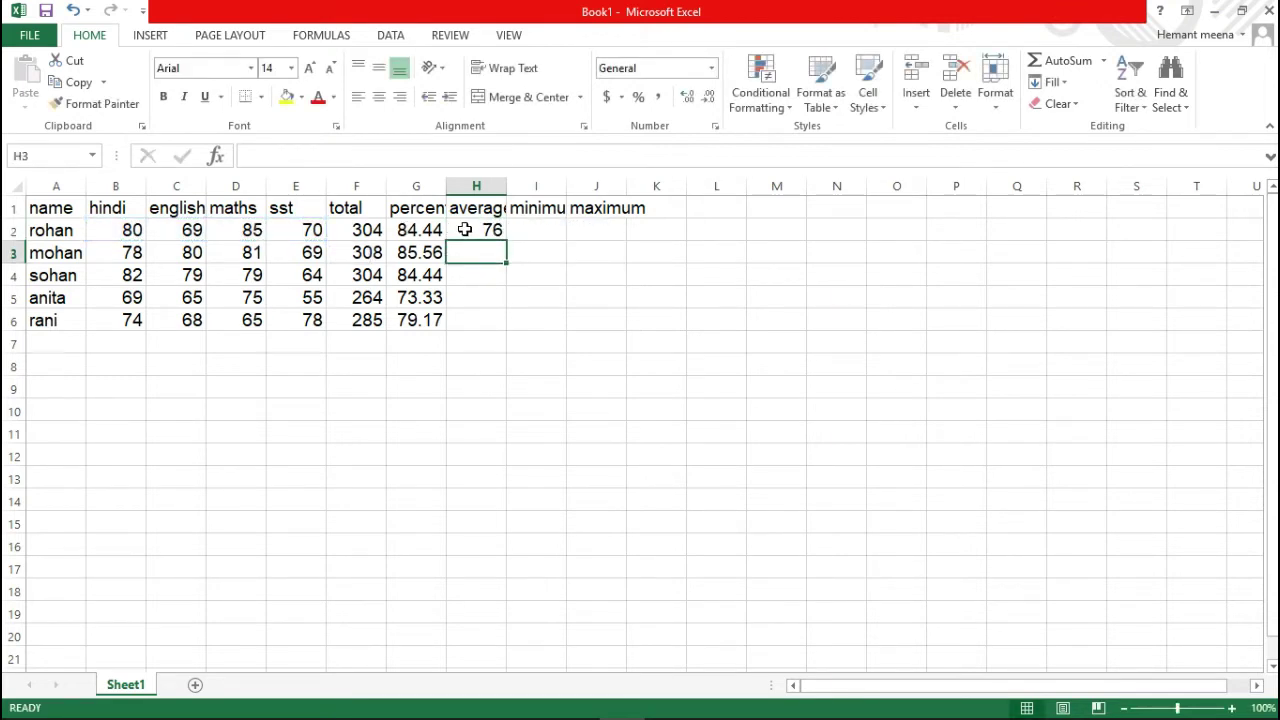
Fill the average formula down to H6, giving 76, 77, 76, 66 and 71.25
left_click(481, 230)
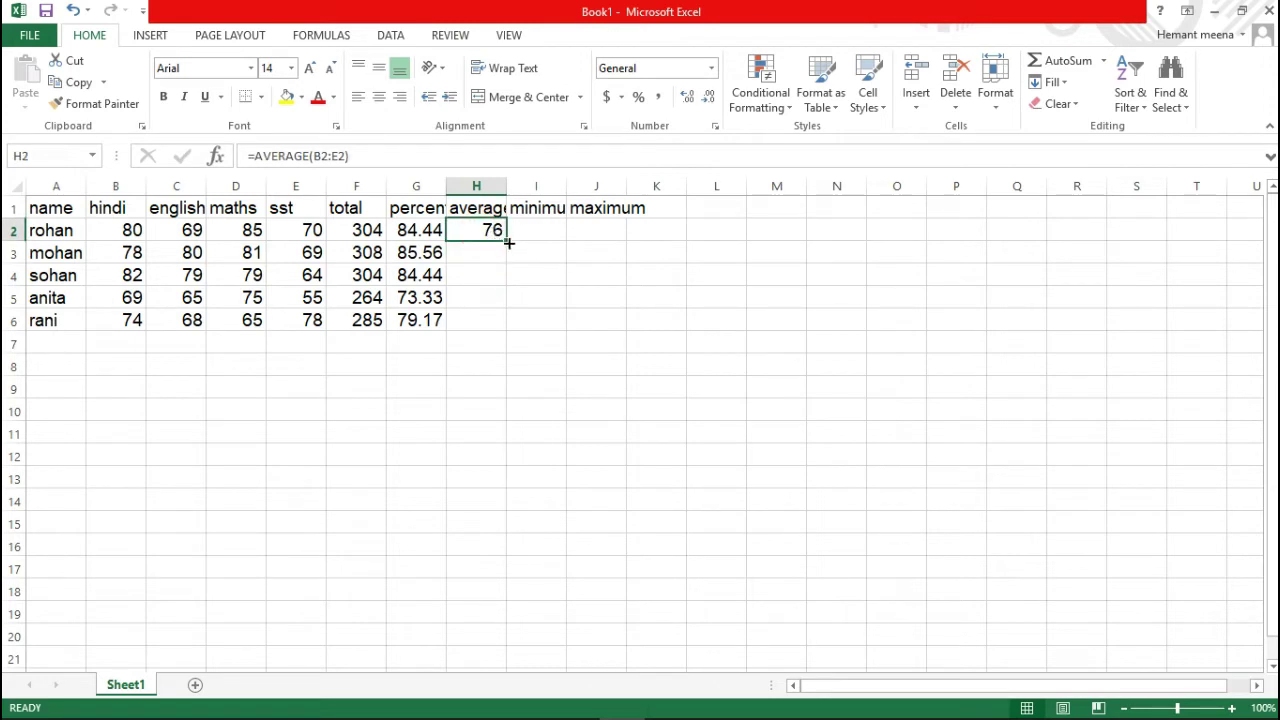
left_click_drag(506, 241, 505, 328)
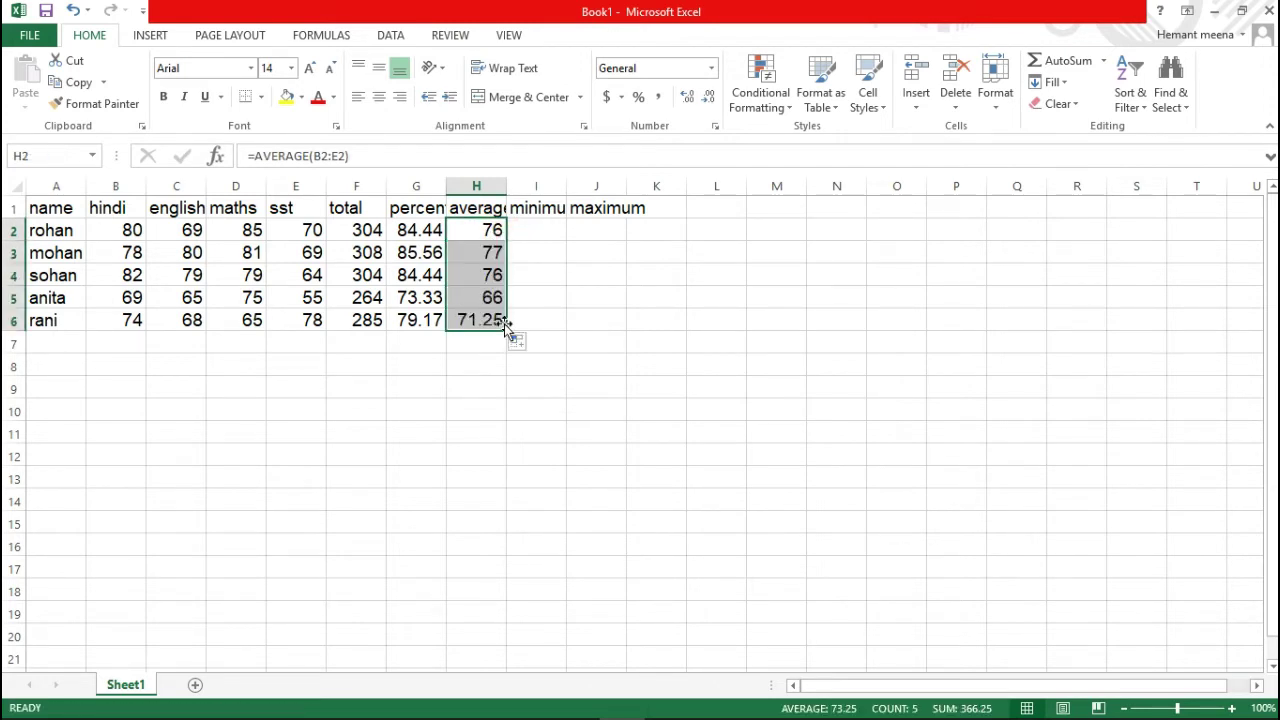
left_click(532, 226)
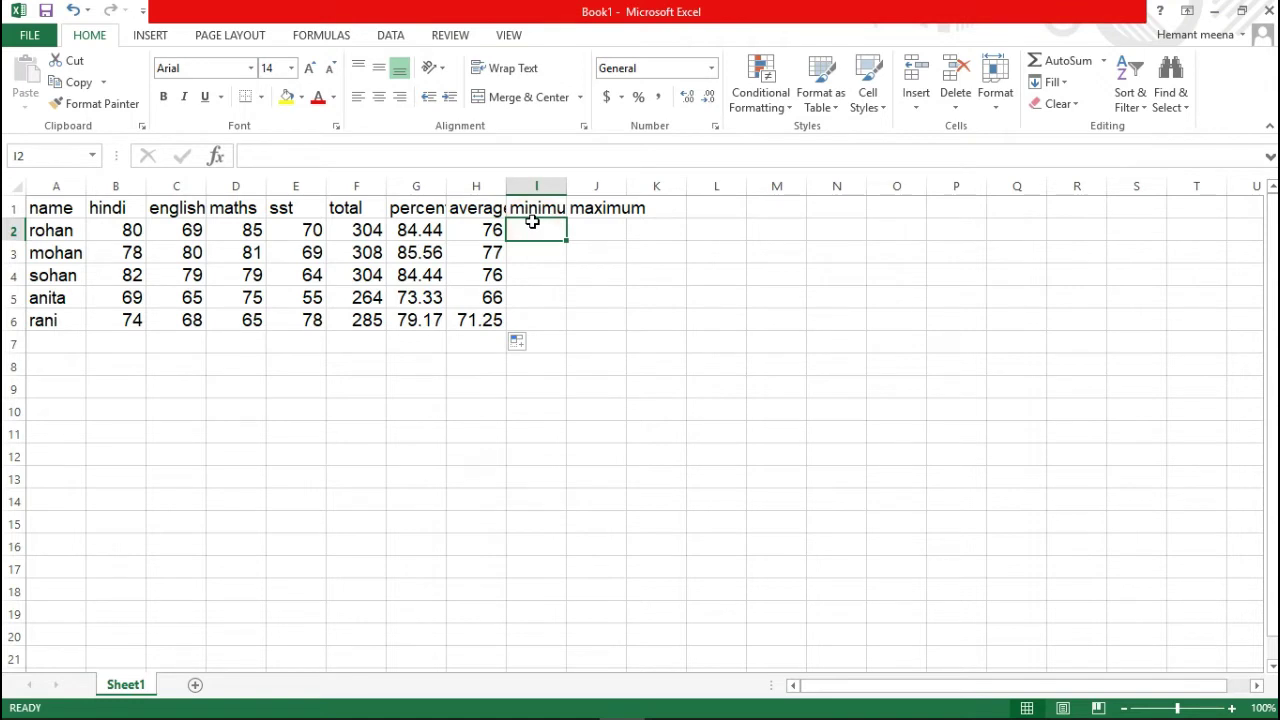
Enter =MIN(B2:E2) in I2 and fill it down to I6
type("=mi")
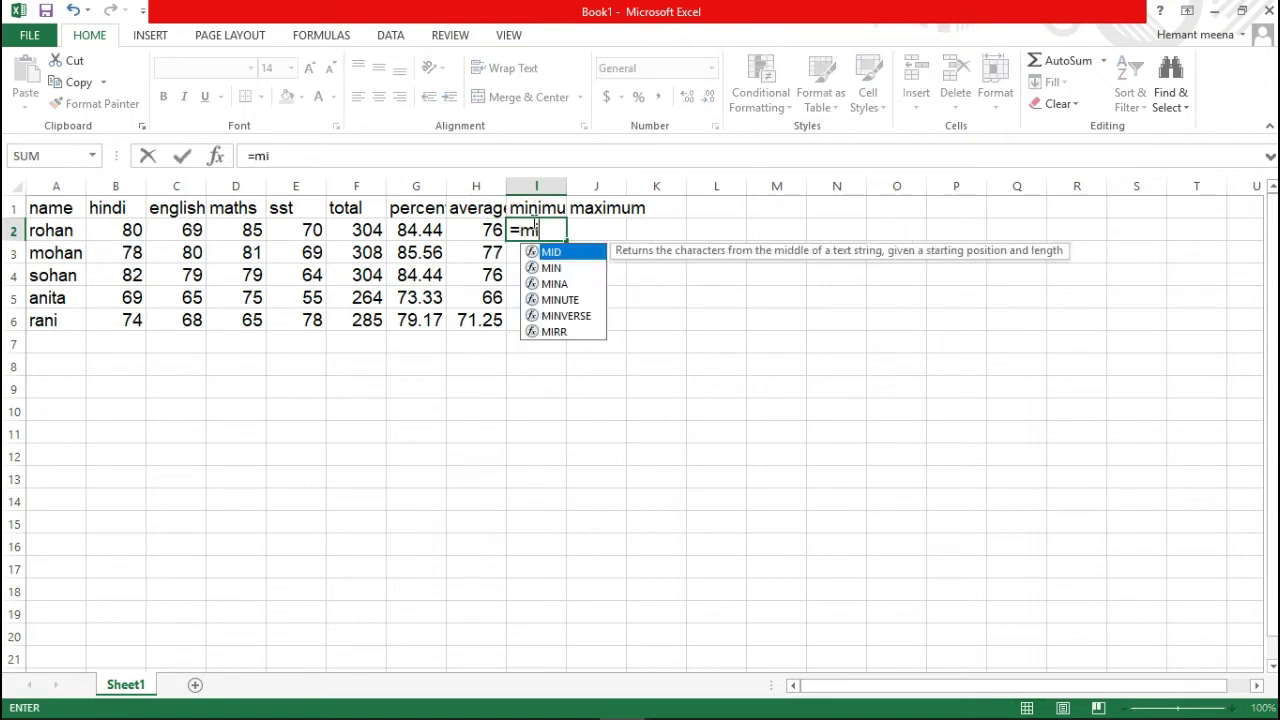
type("n")
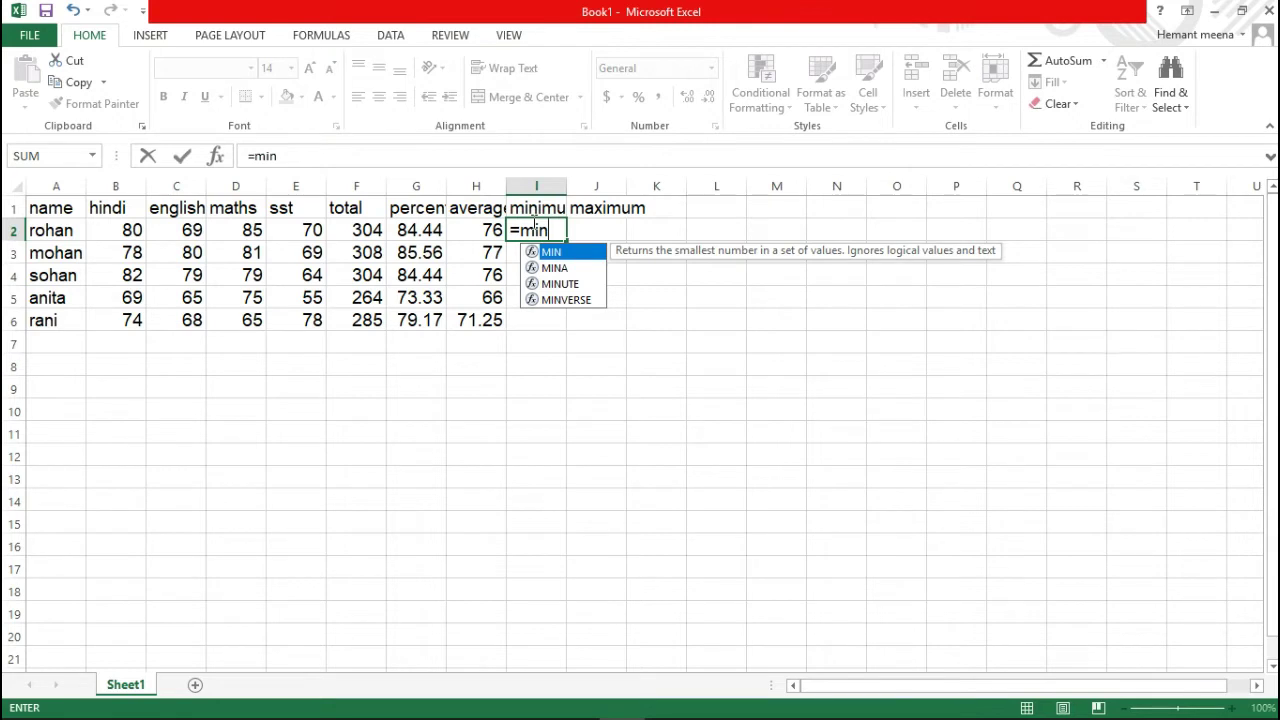
key("Tab")
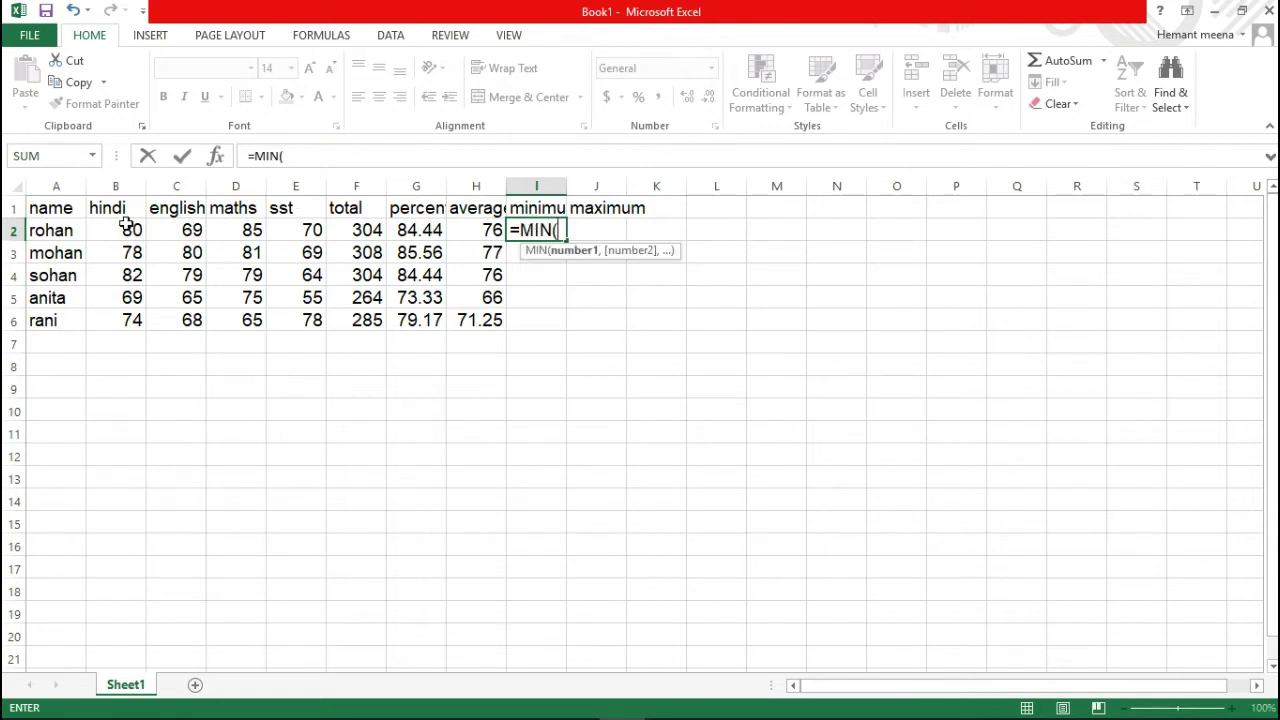
left_click_drag(127, 228, 300, 230)
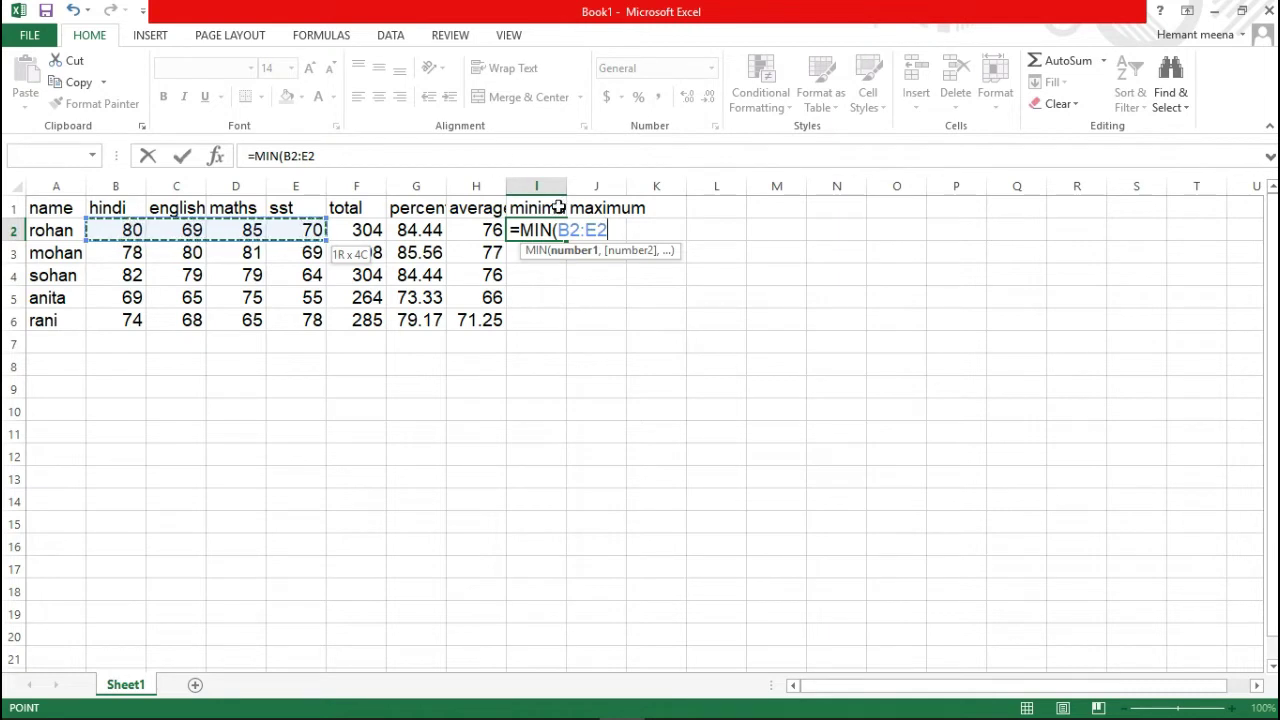
type(")")
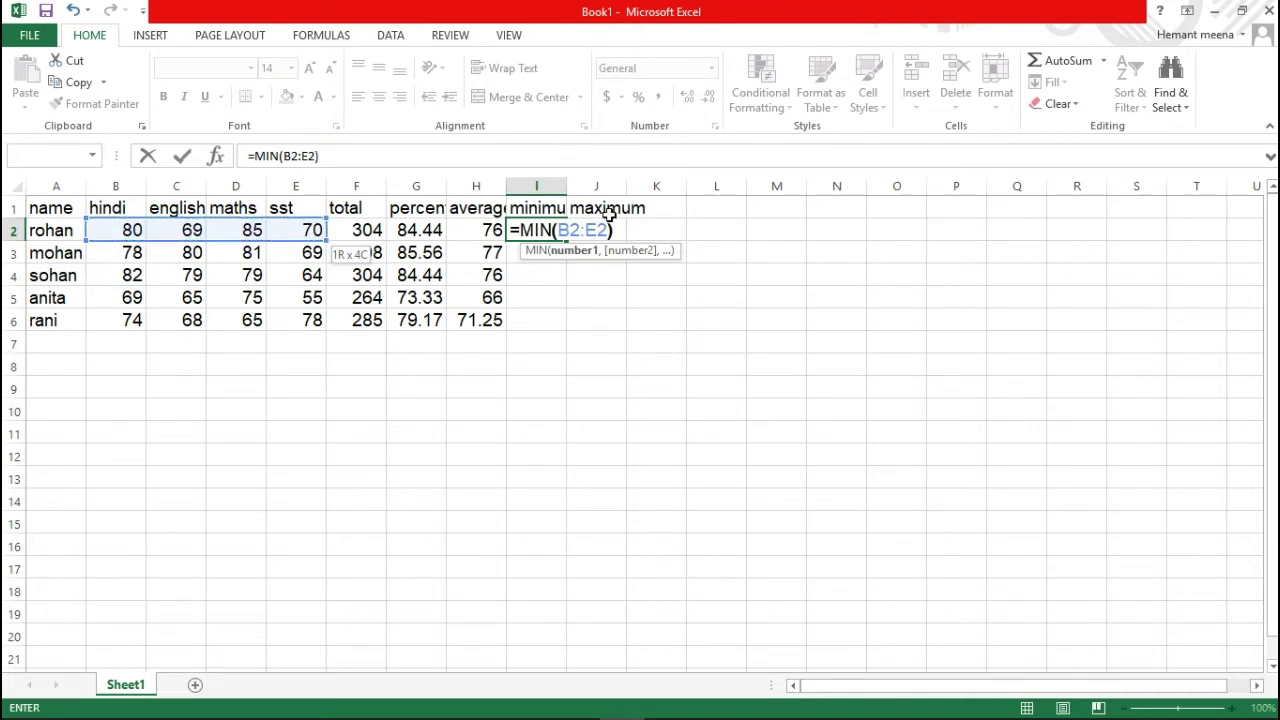
key("ctrl+Return")
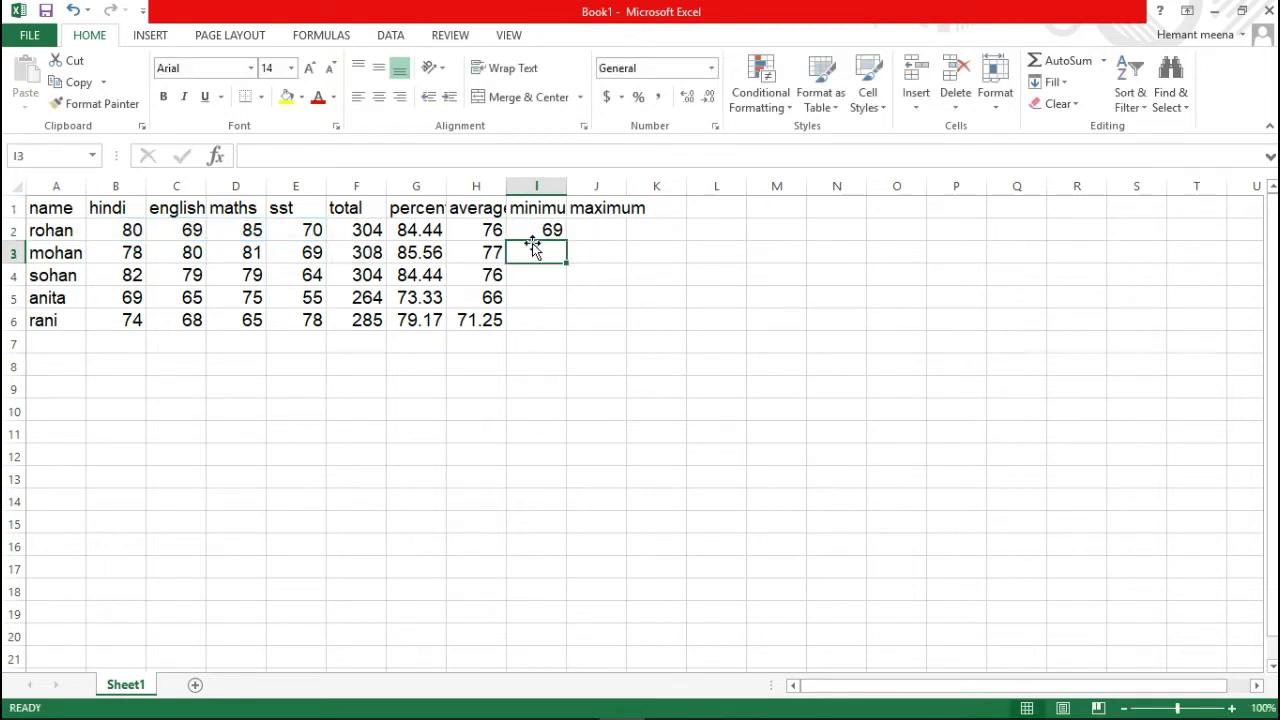
left_click(531, 233)
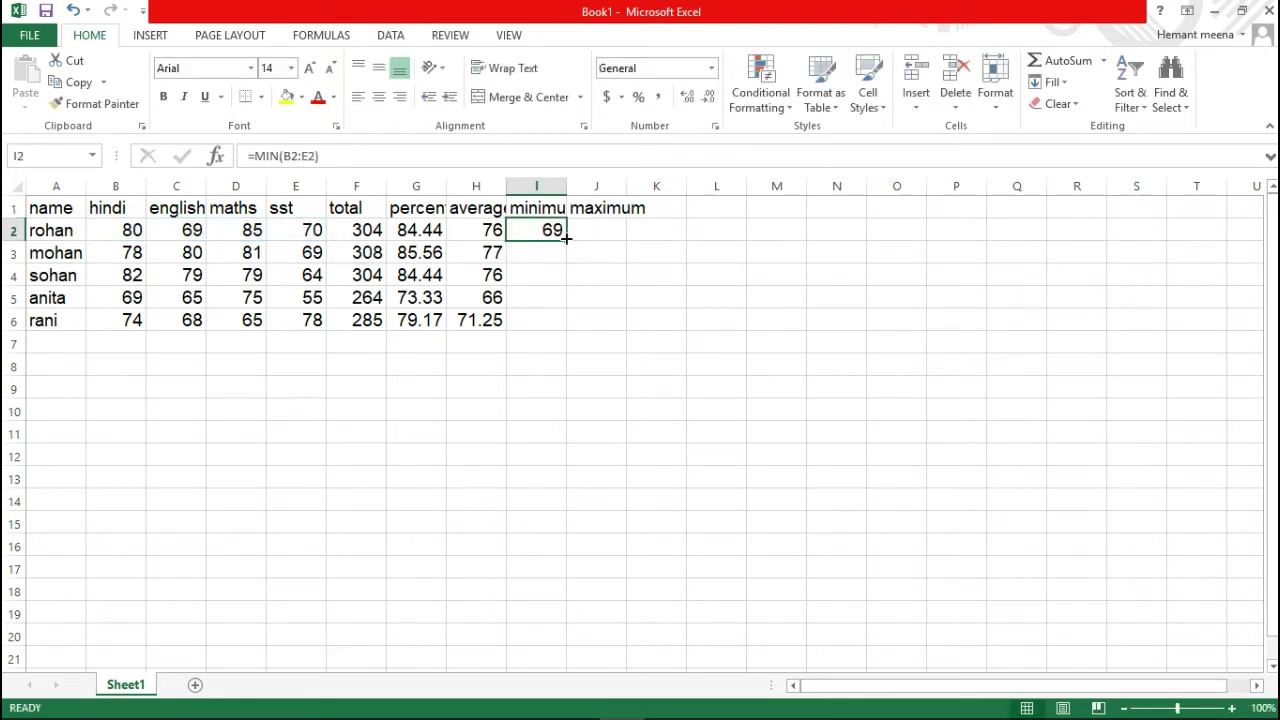
left_click_drag(566, 238, 568, 330)
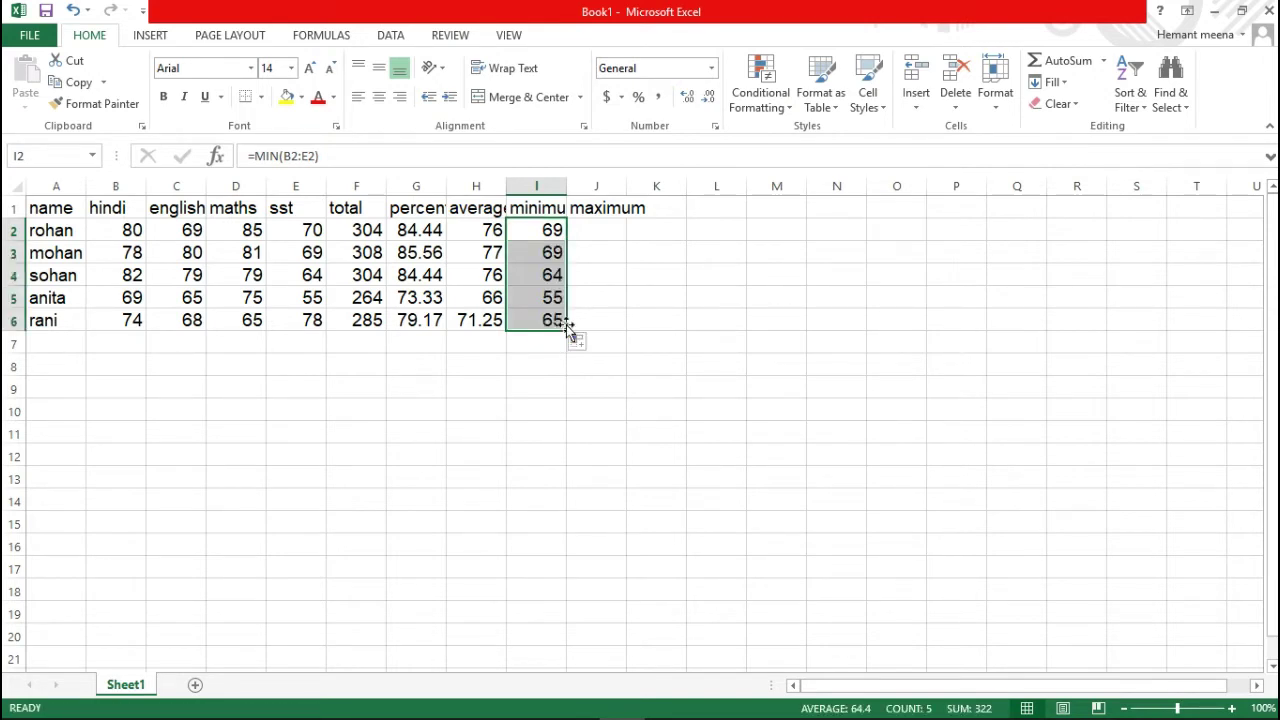
left_click(599, 232)
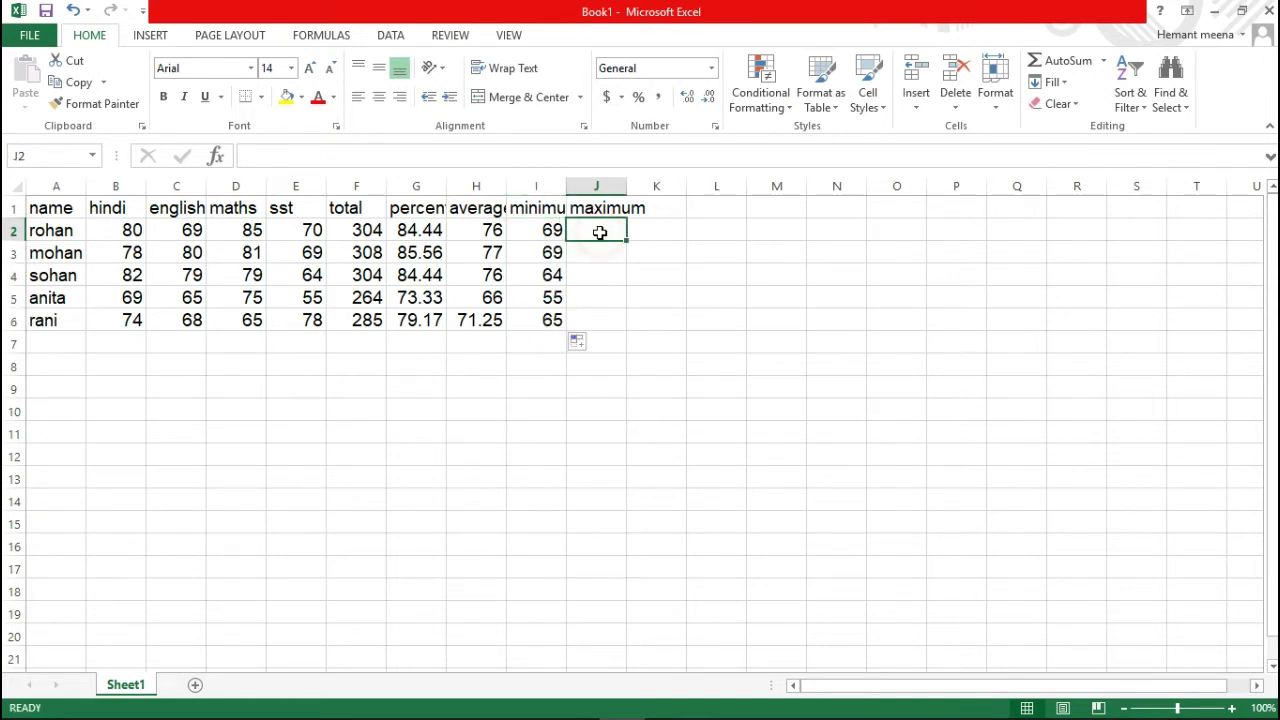
Enter =MAX(B2:E2) in J2 and fill it down to J6
type("m=max")
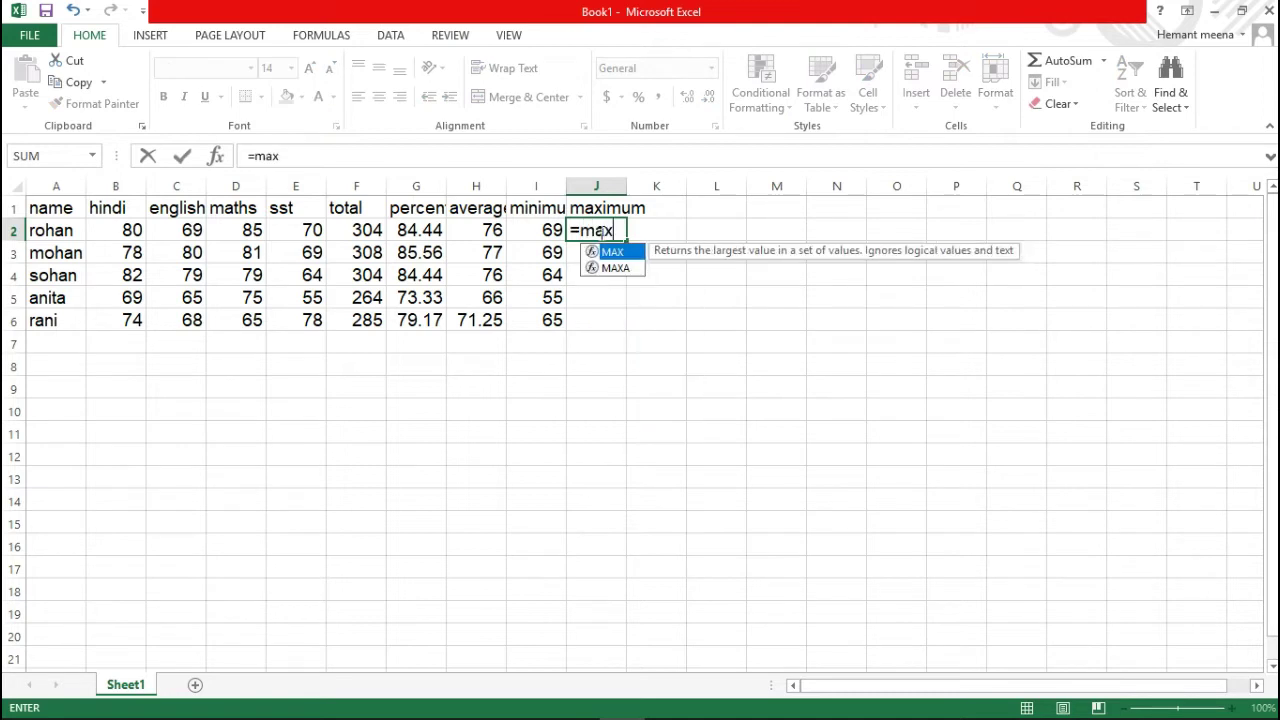
key("Tab")
left_click_drag(104, 230, 176, 230)
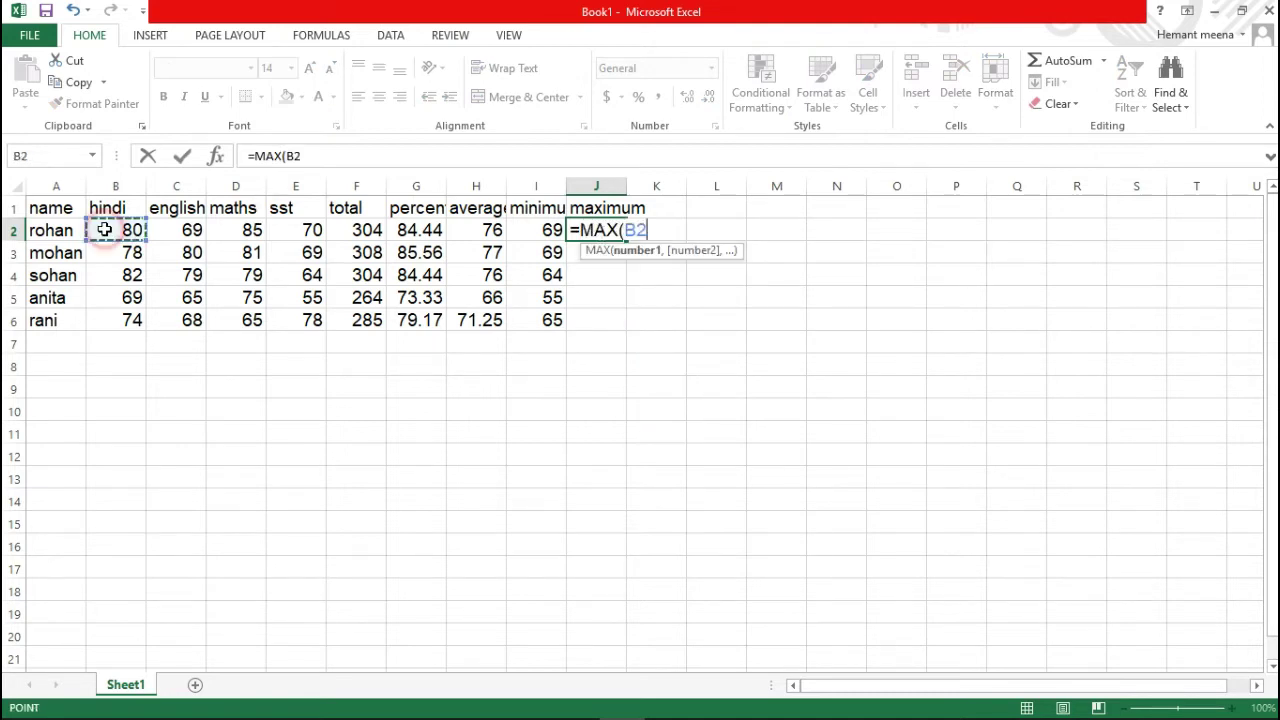
key("shift+Right")
key("shift+Right")
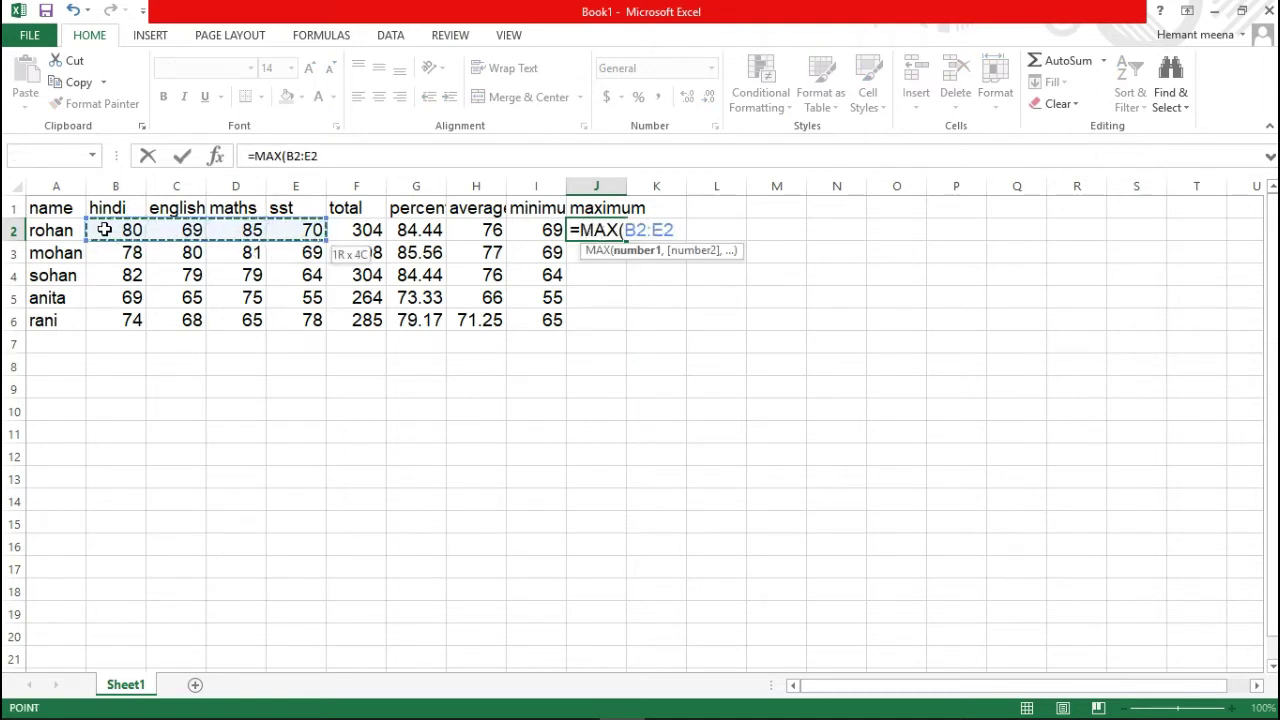
key("Return")
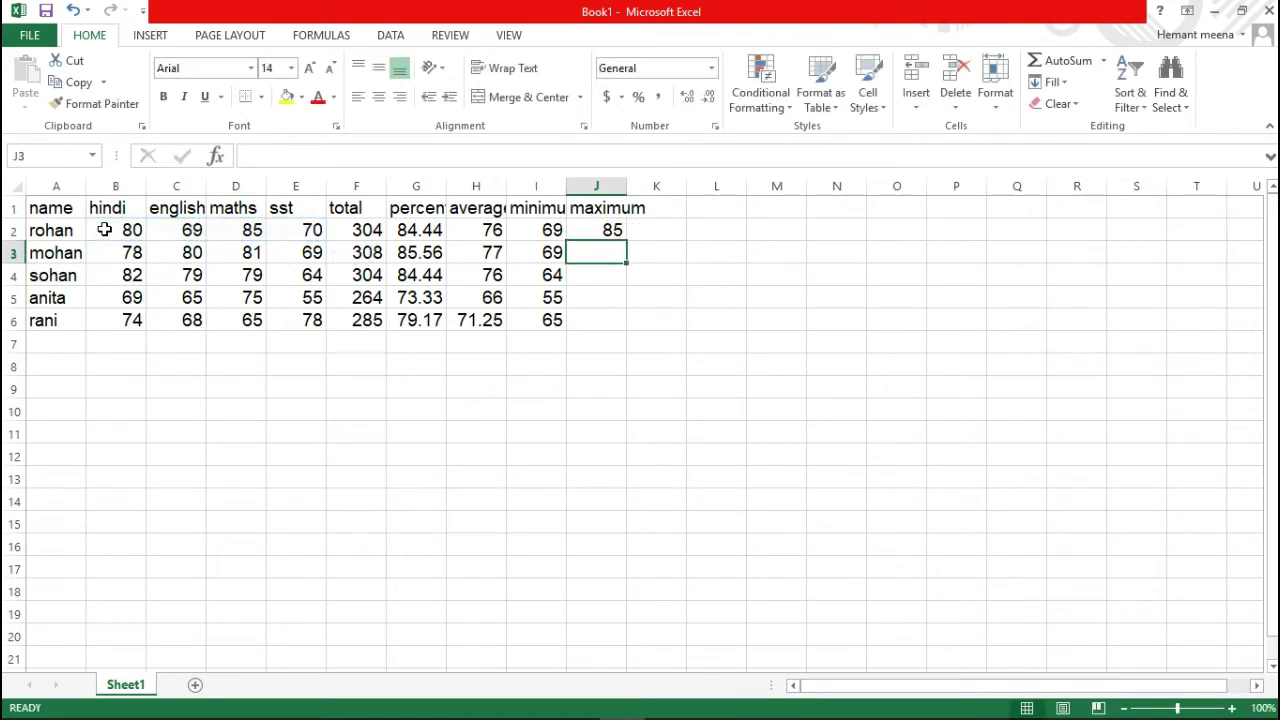
left_click(596, 229)
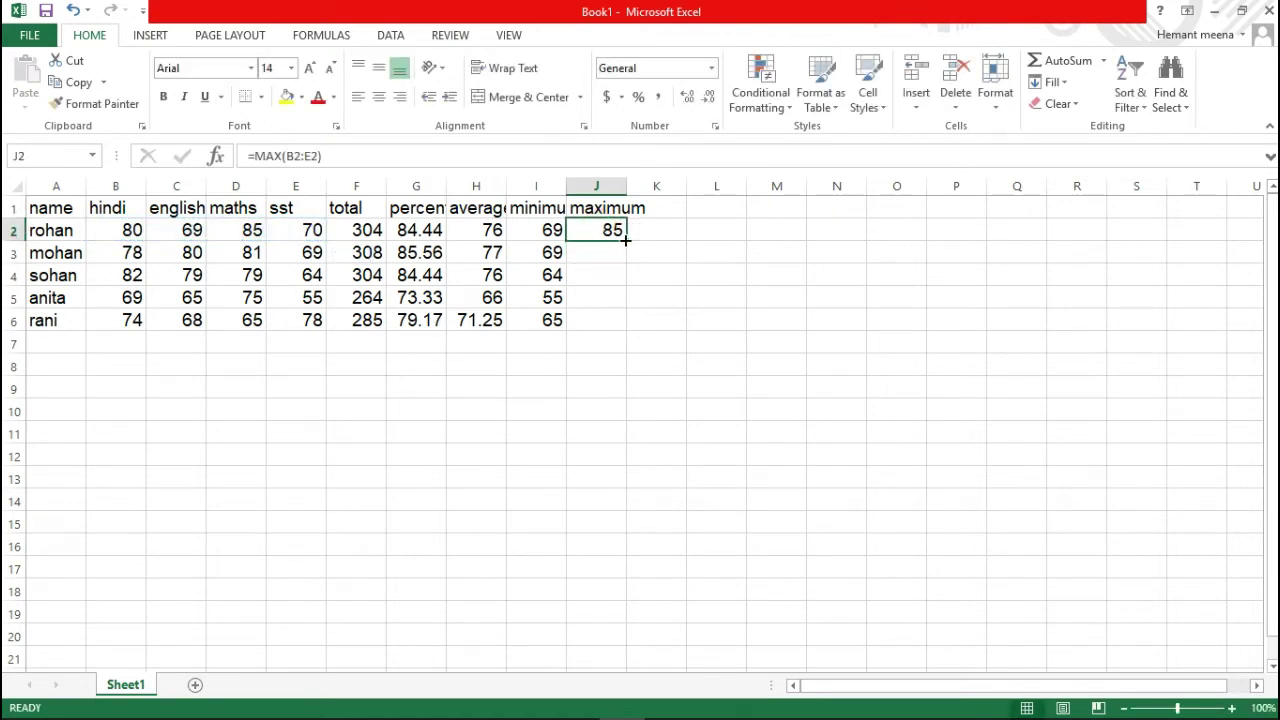
left_click_drag(625, 240, 628, 320)
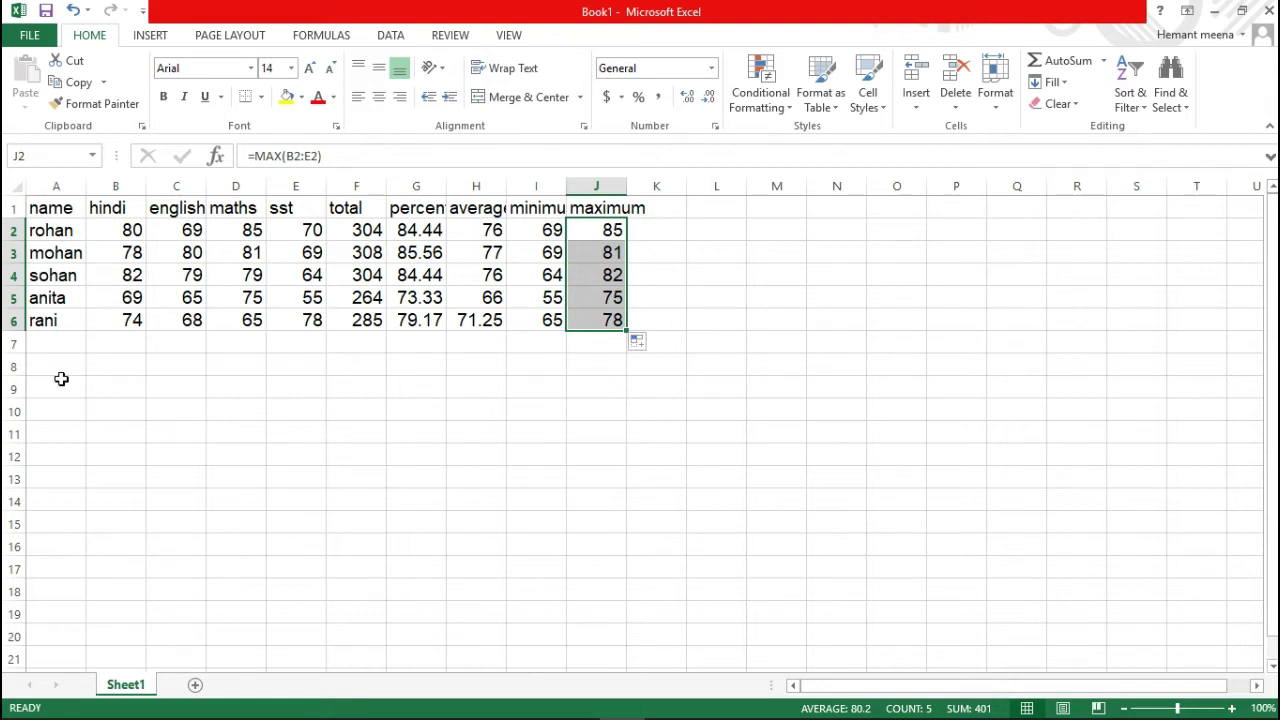
left_click(40, 348)
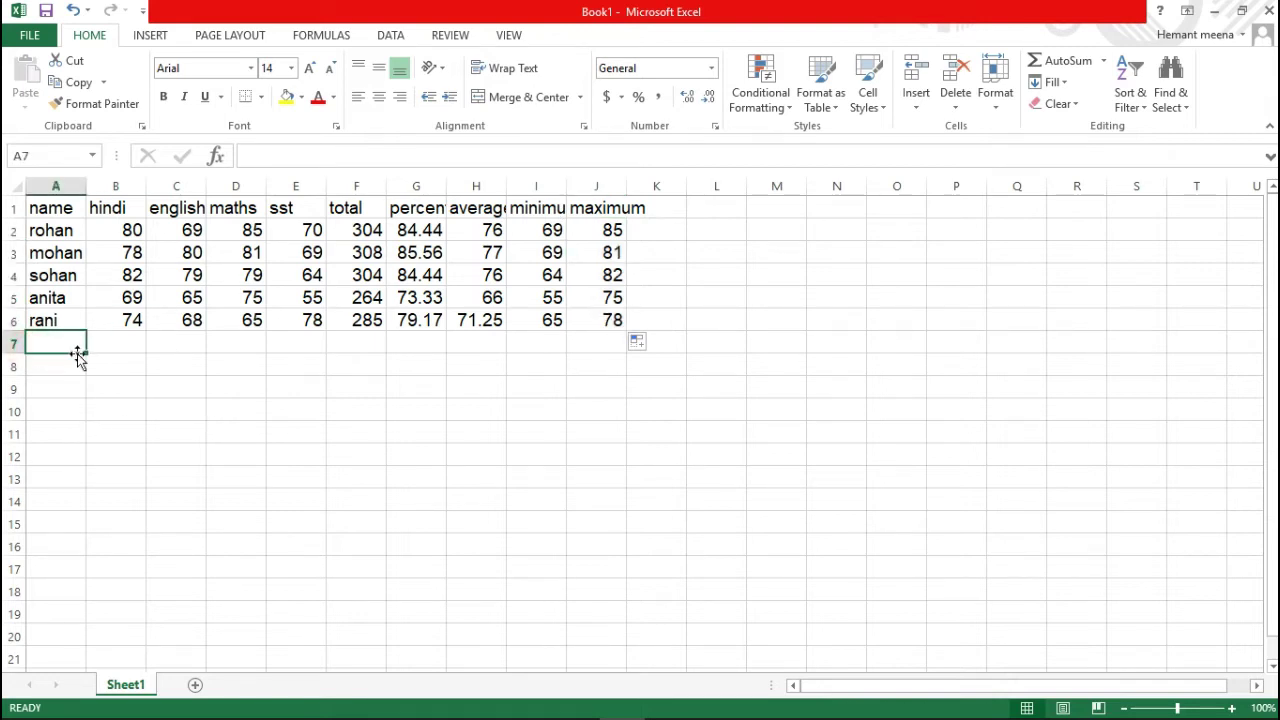
left_click(113, 352)
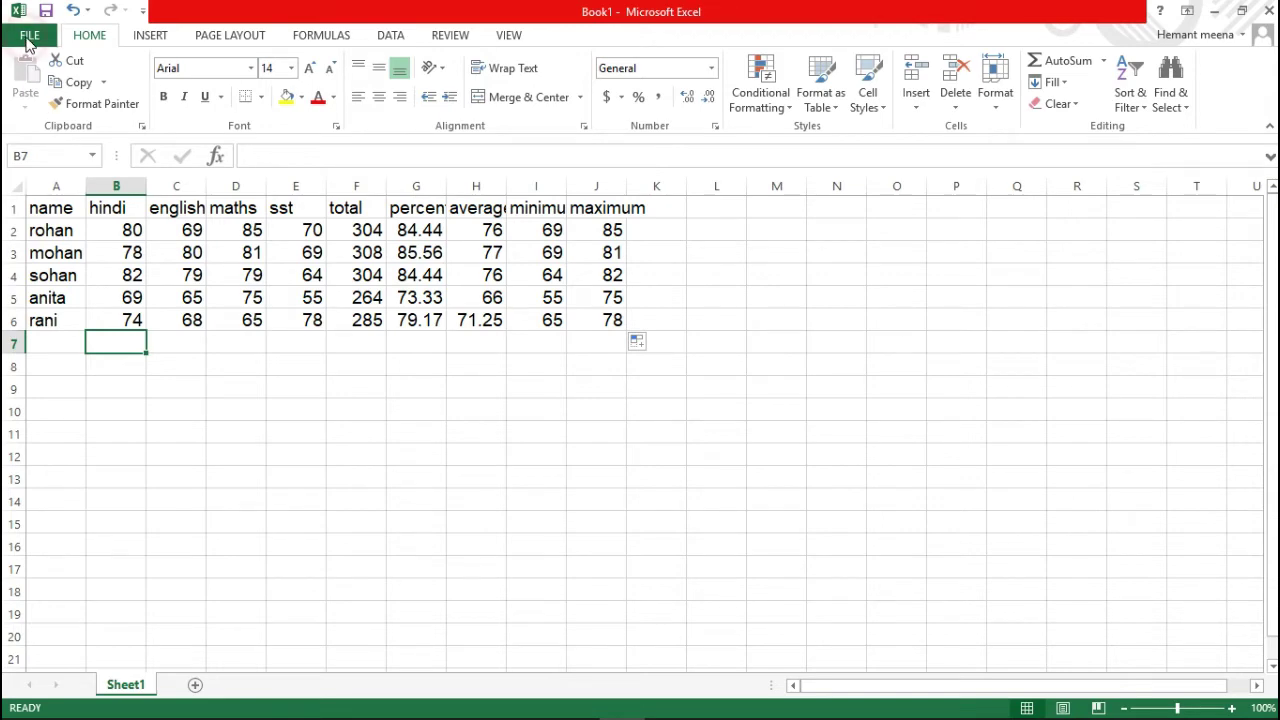
left_click(29, 38)
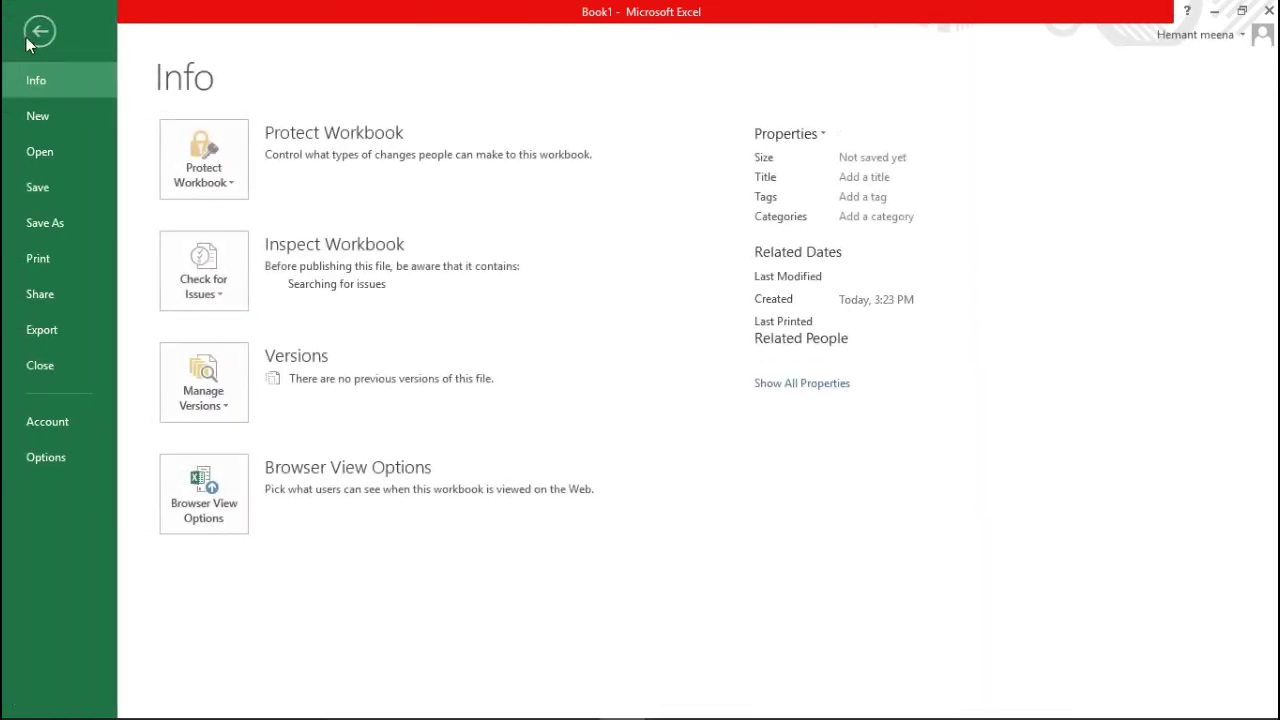
left_click(39, 262)
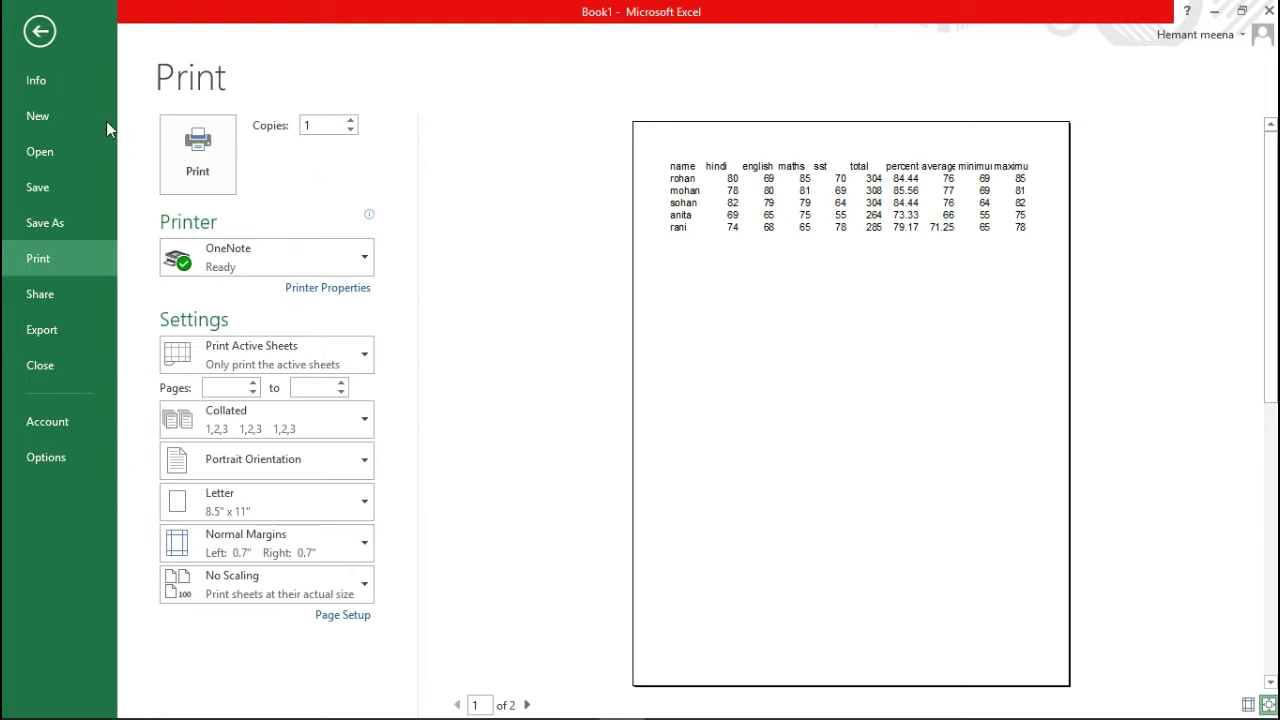
left_click(40, 33)
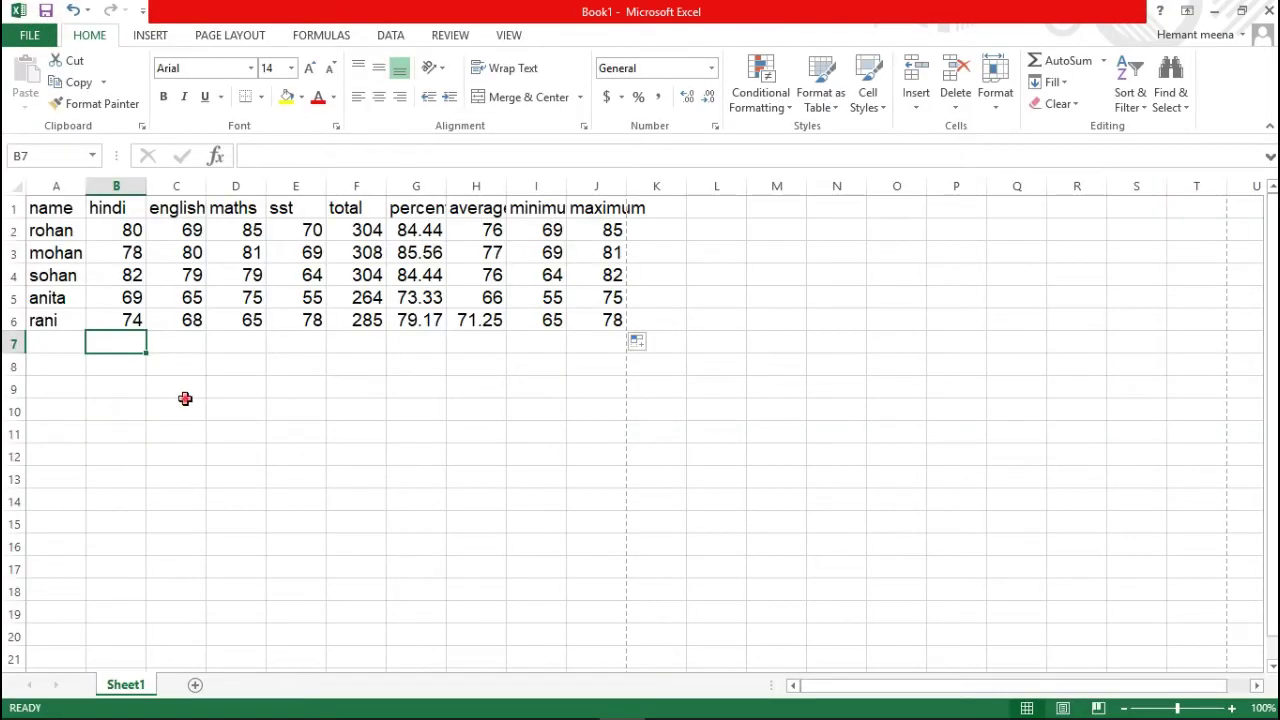
Select A1:J6 and apply All Borders to every cell of the table
left_click(183, 406)
left_click(185, 387)
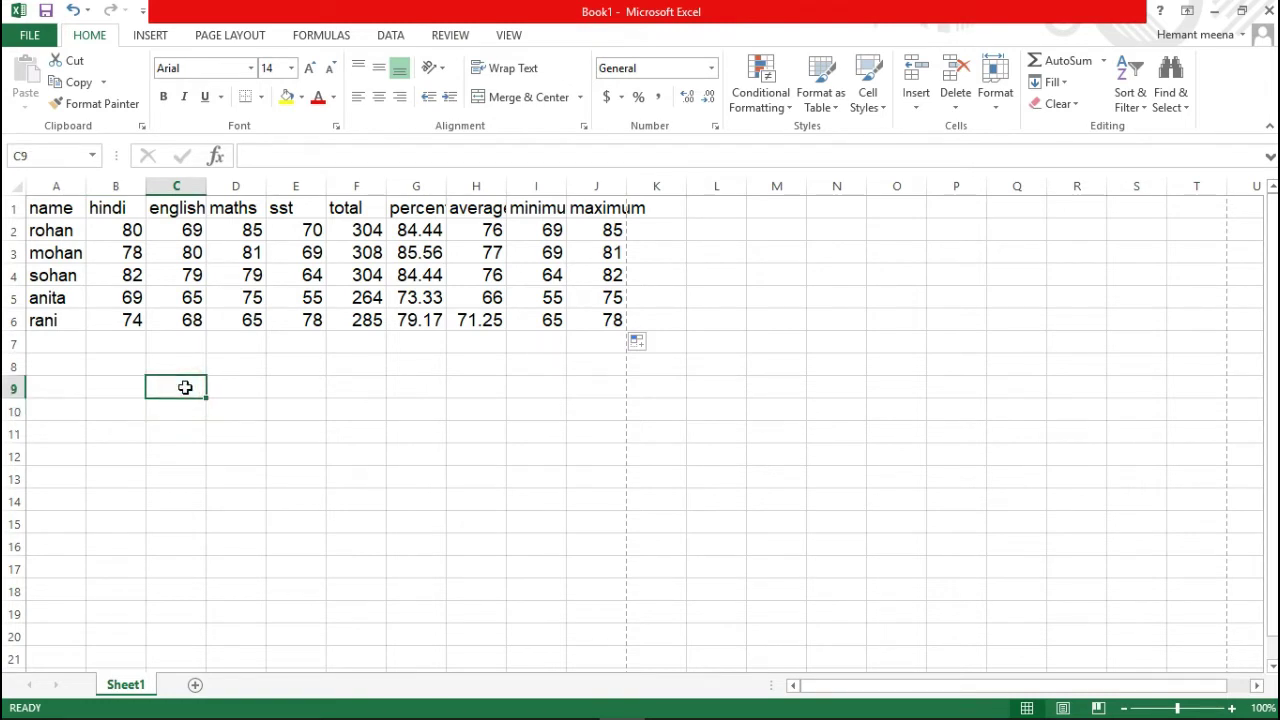
left_click(154, 456)
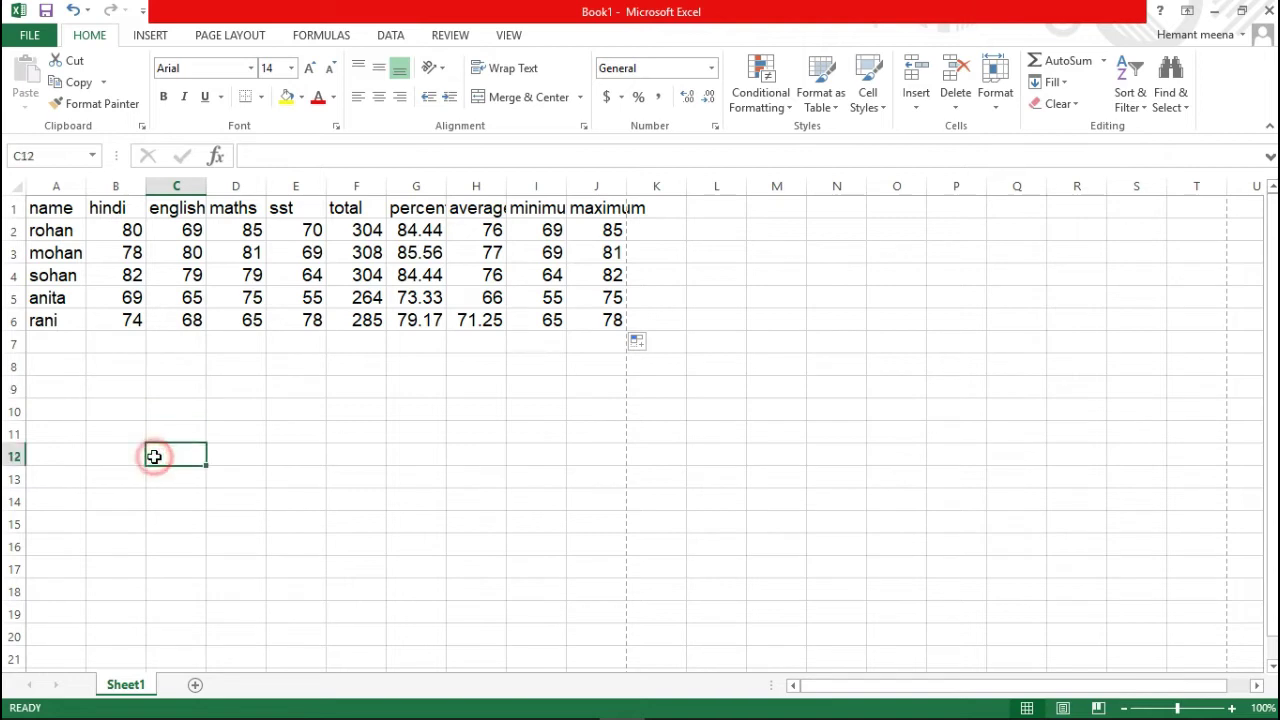
left_click(50, 210)
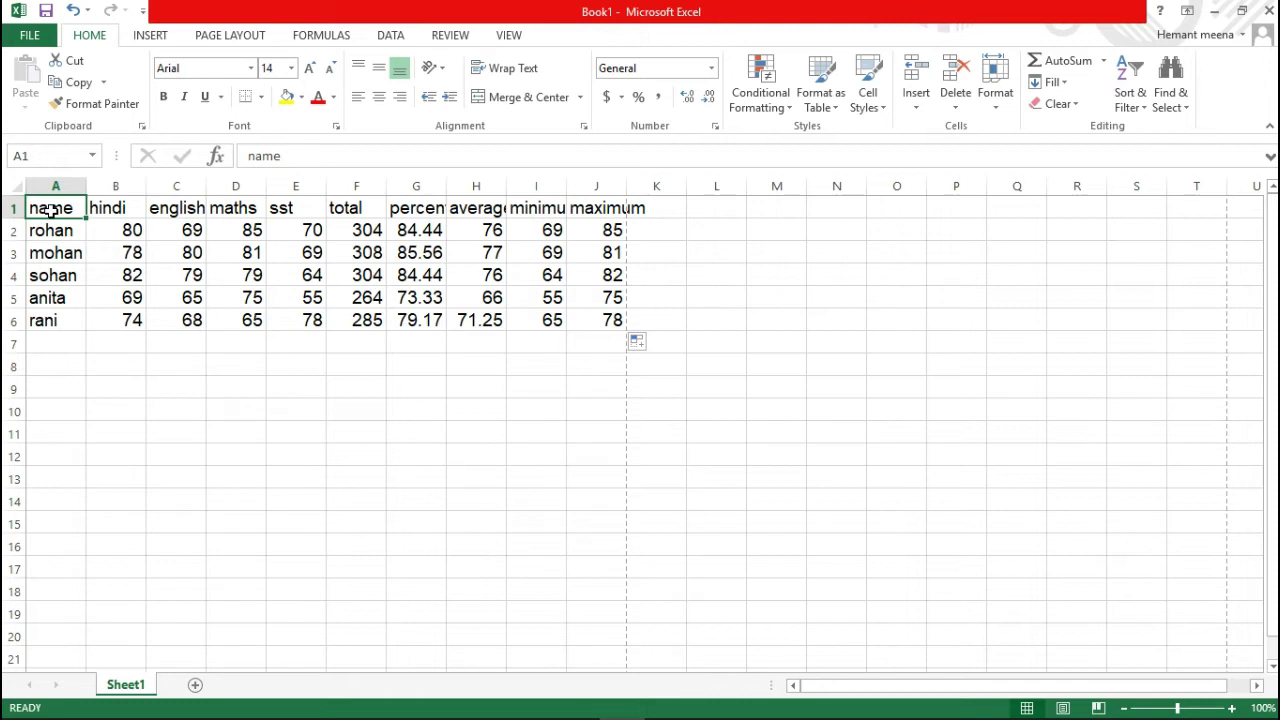
key("shift+Down")
key("shift+Down")
key("shift+Down")
key("shift+Down")
key("shift+Down")
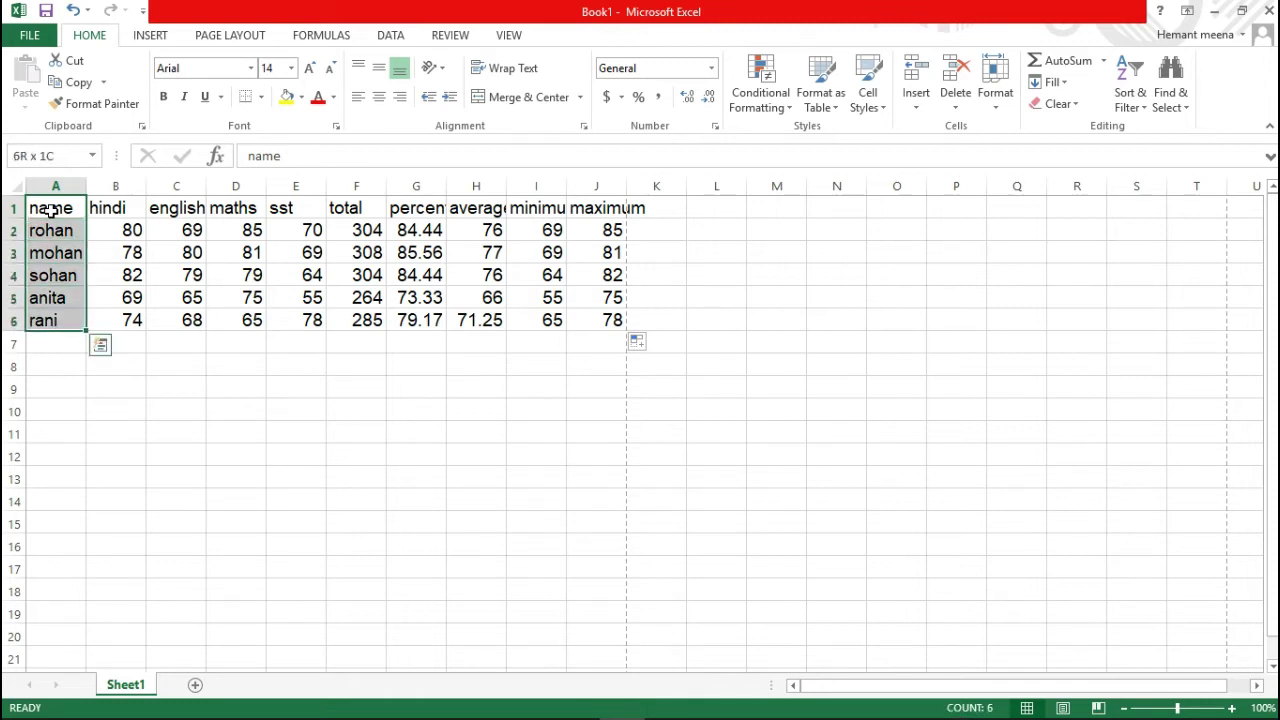
key("shift+Right")
key("shift+Right")
key("shift+Right")
key("shift+Right")
key("shift+Right")
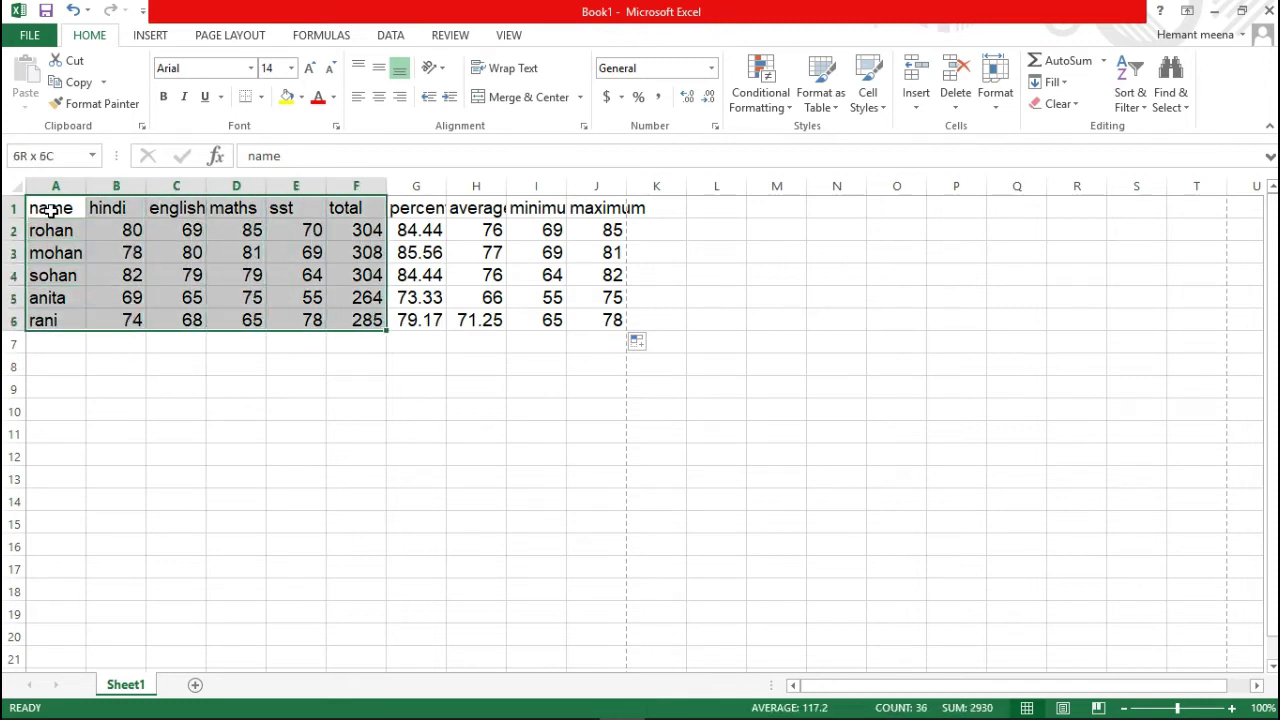
key("shift+Right")
key("shift+Right")
key("shift+Right")
key("shift+Right")
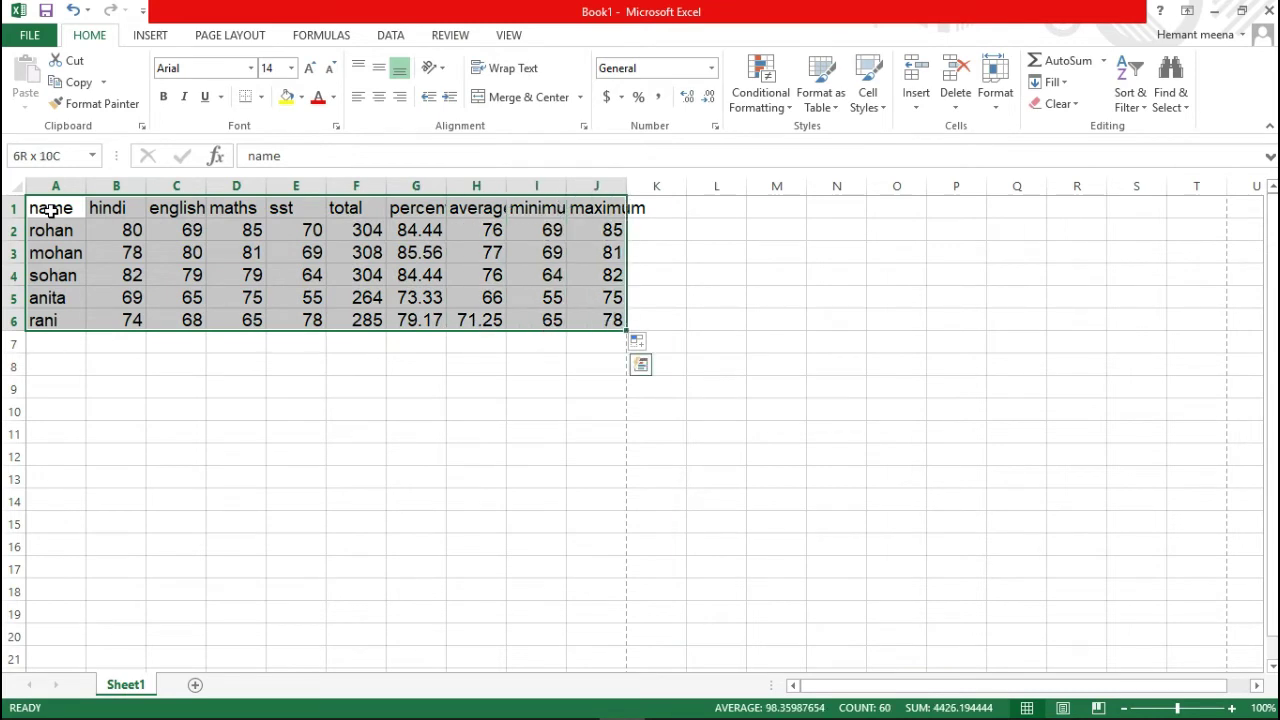
left_click(262, 97)
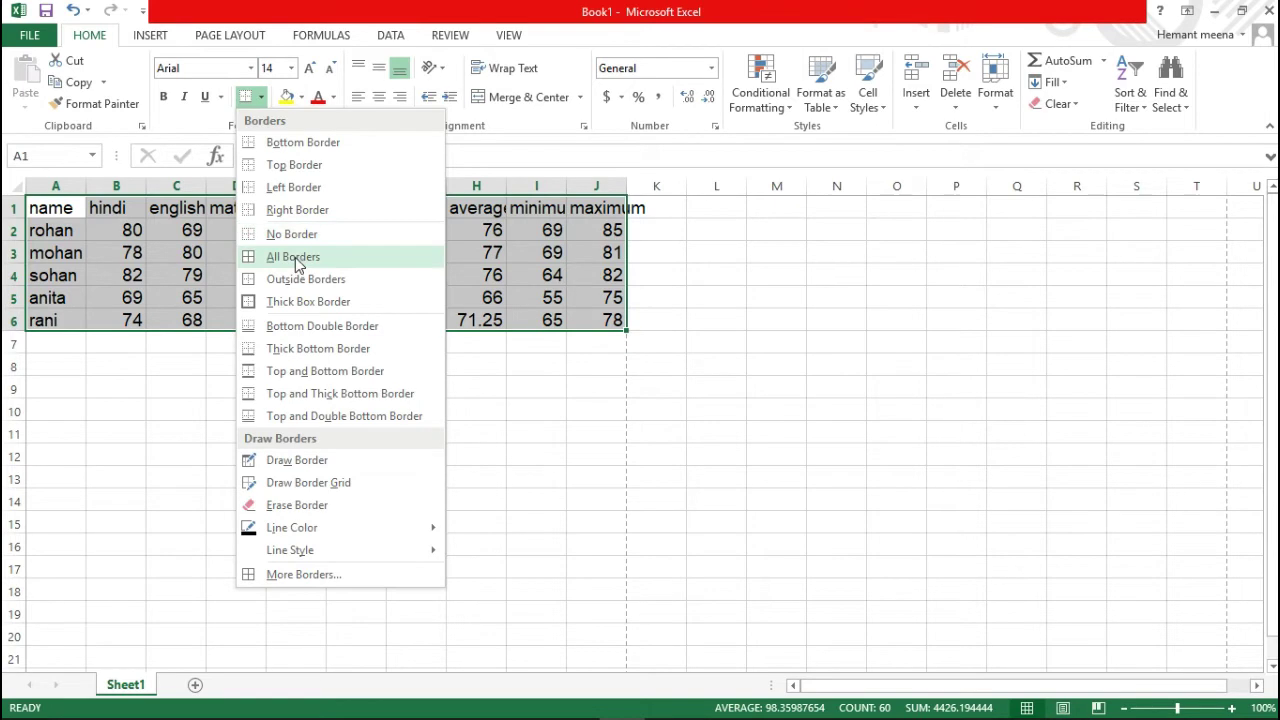
left_click(294, 257)
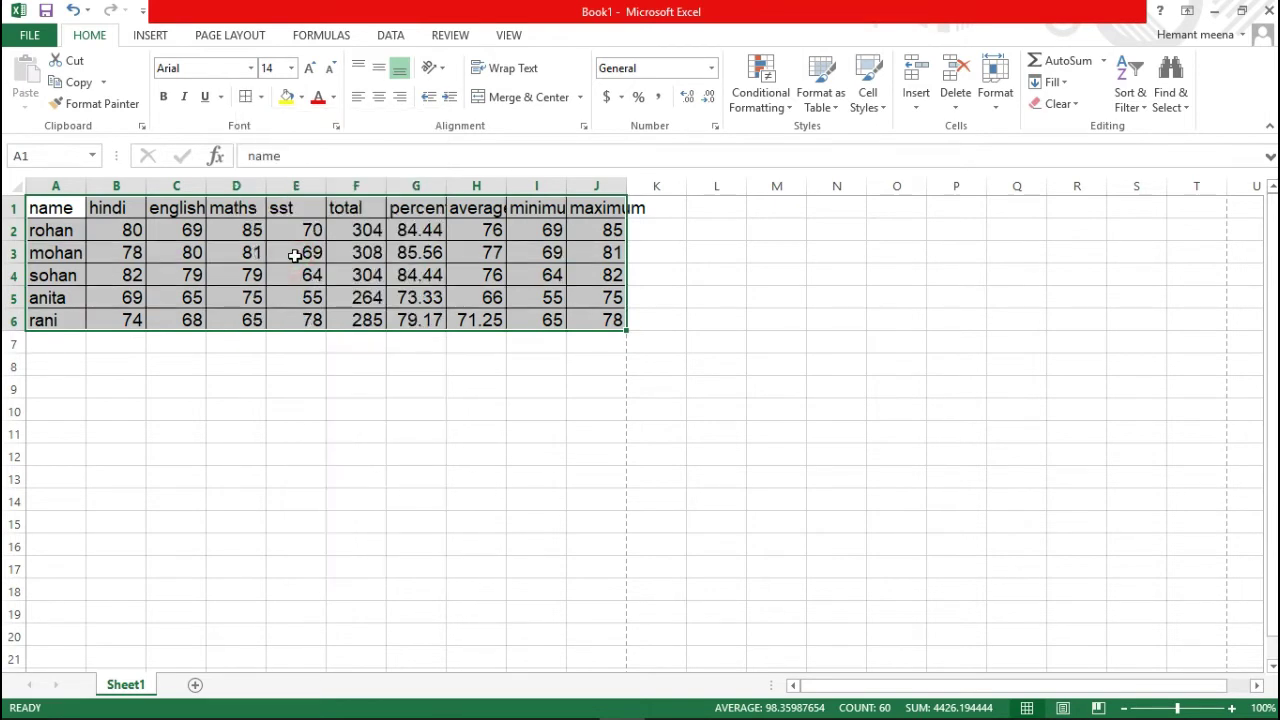
left_click(212, 362)
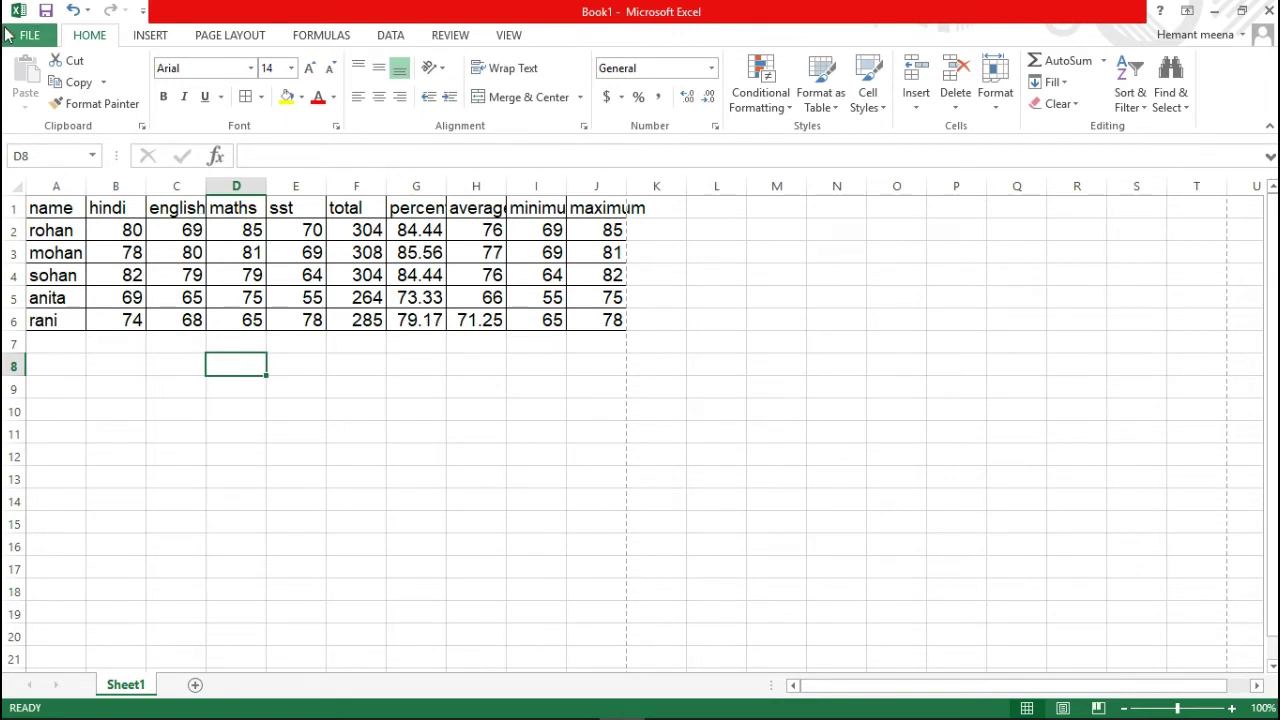
left_click(28, 35)
left_click(37, 258)
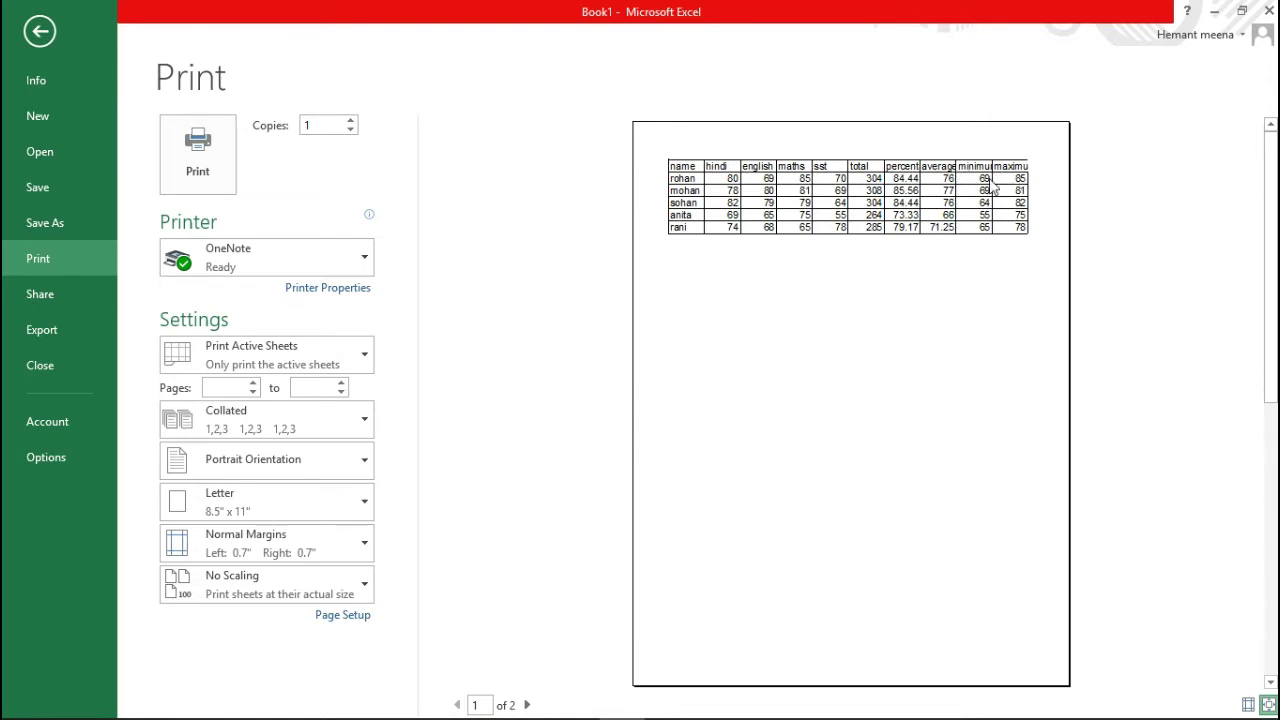
left_click(30, 30)
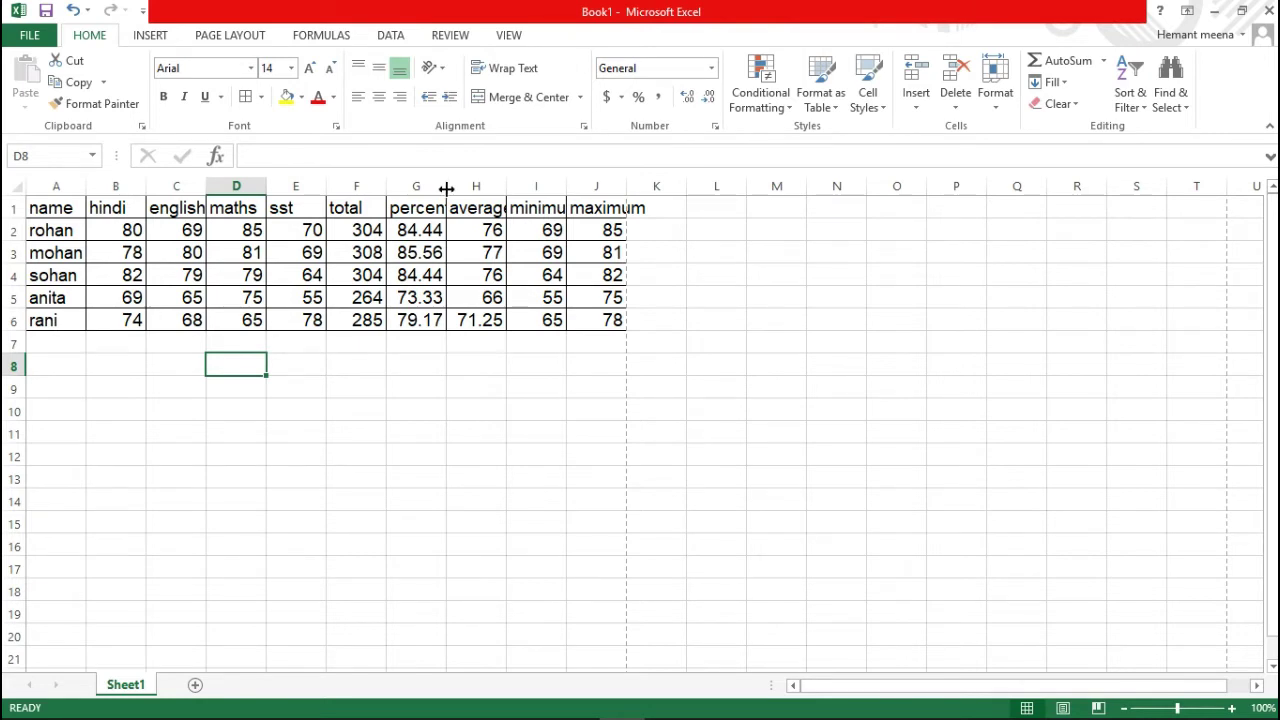
Widen column G slightly by dragging its right border, then select column G
mouse_move(446, 188)
left_mouse_down()
mouse_move(487, 189)
mouse_move(450, 193)
left_mouse_up()
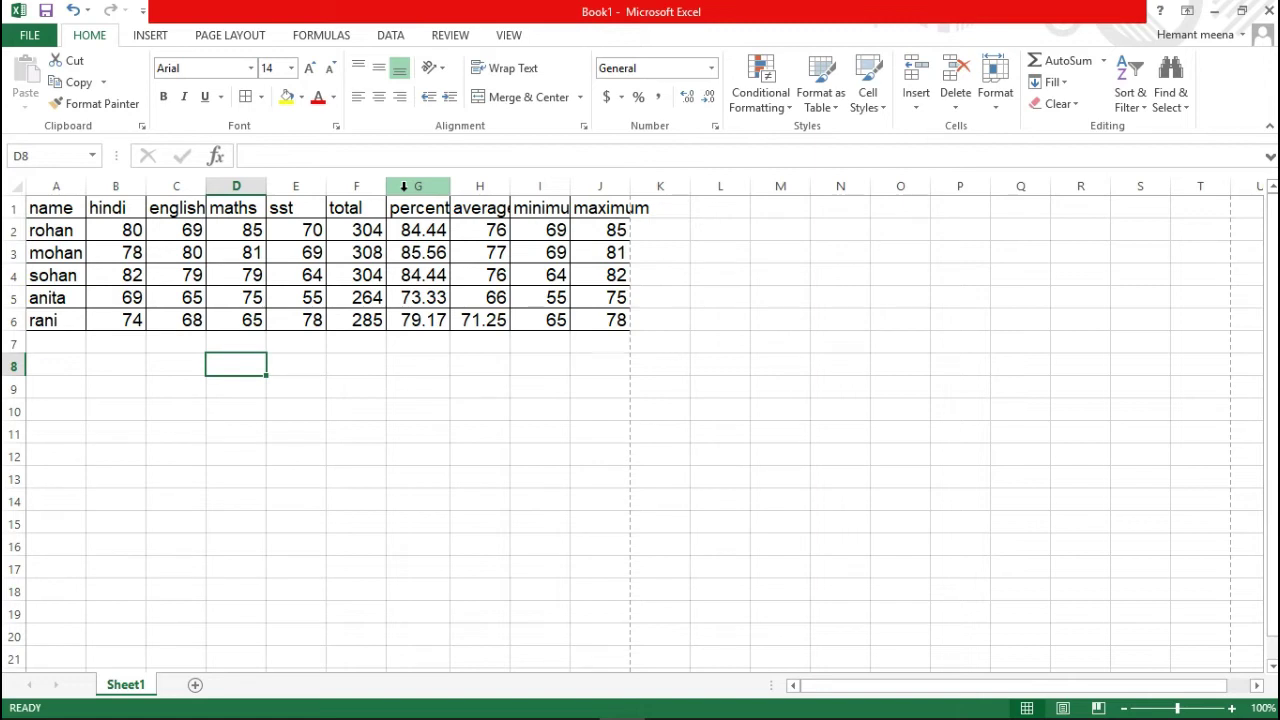
left_click(404, 186)
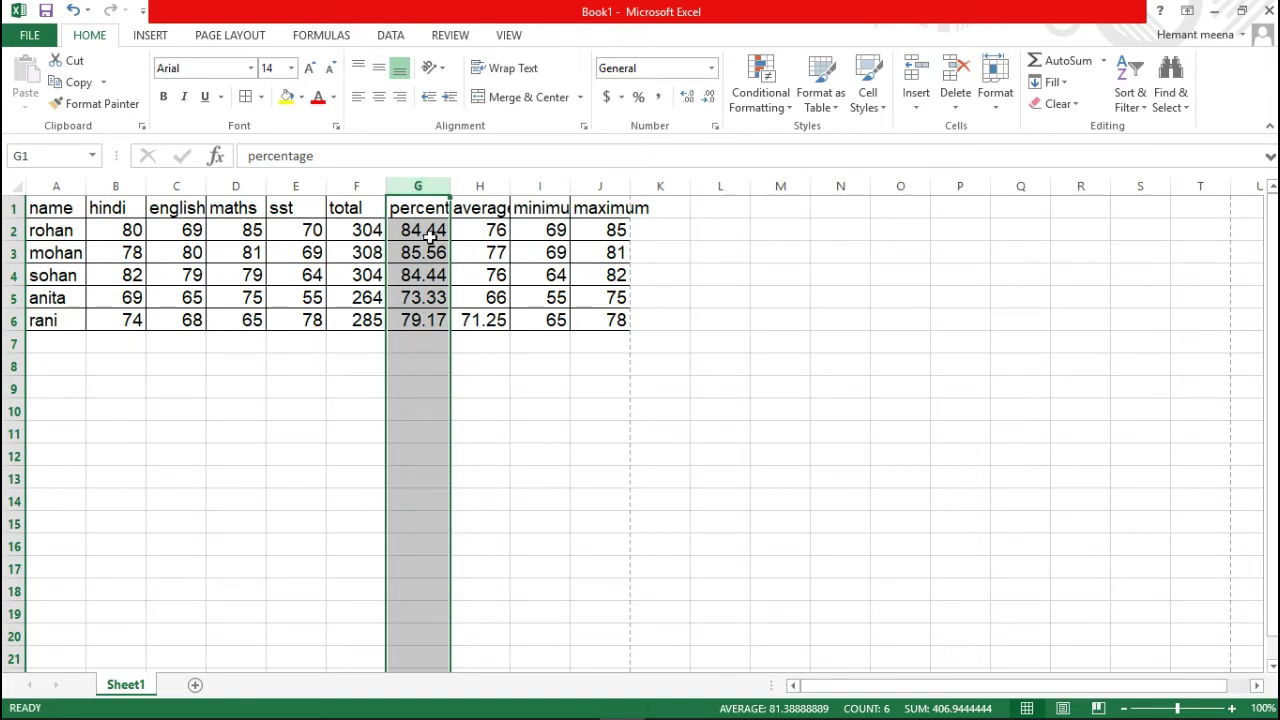
Try AutoFit Column Width on column G, then undo that width change
left_click(996, 100)
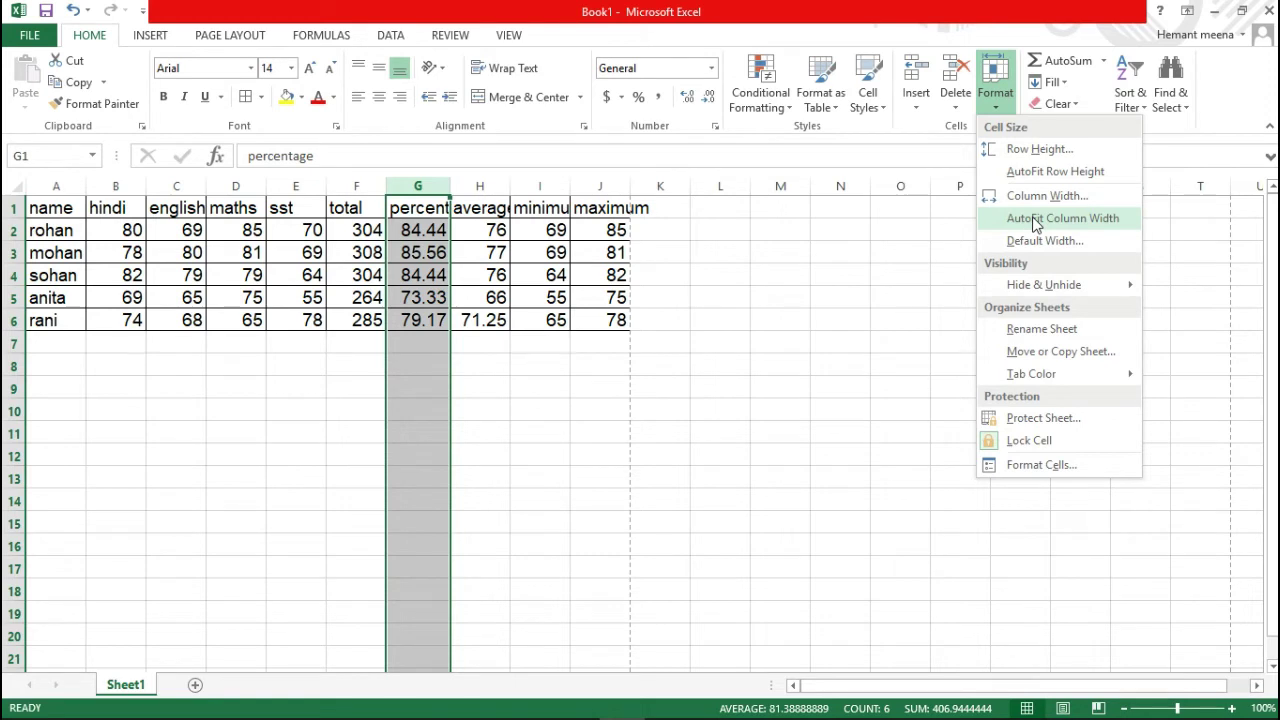
left_click(1034, 220)
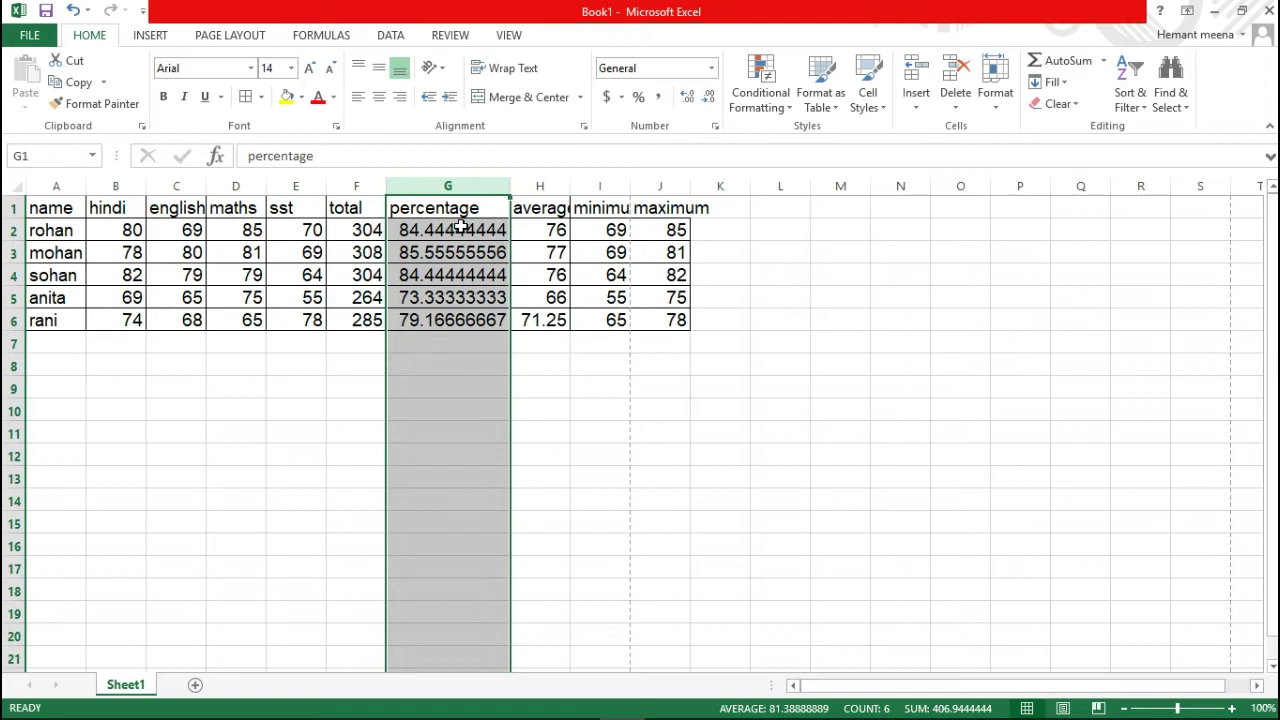
left_click(538, 184)
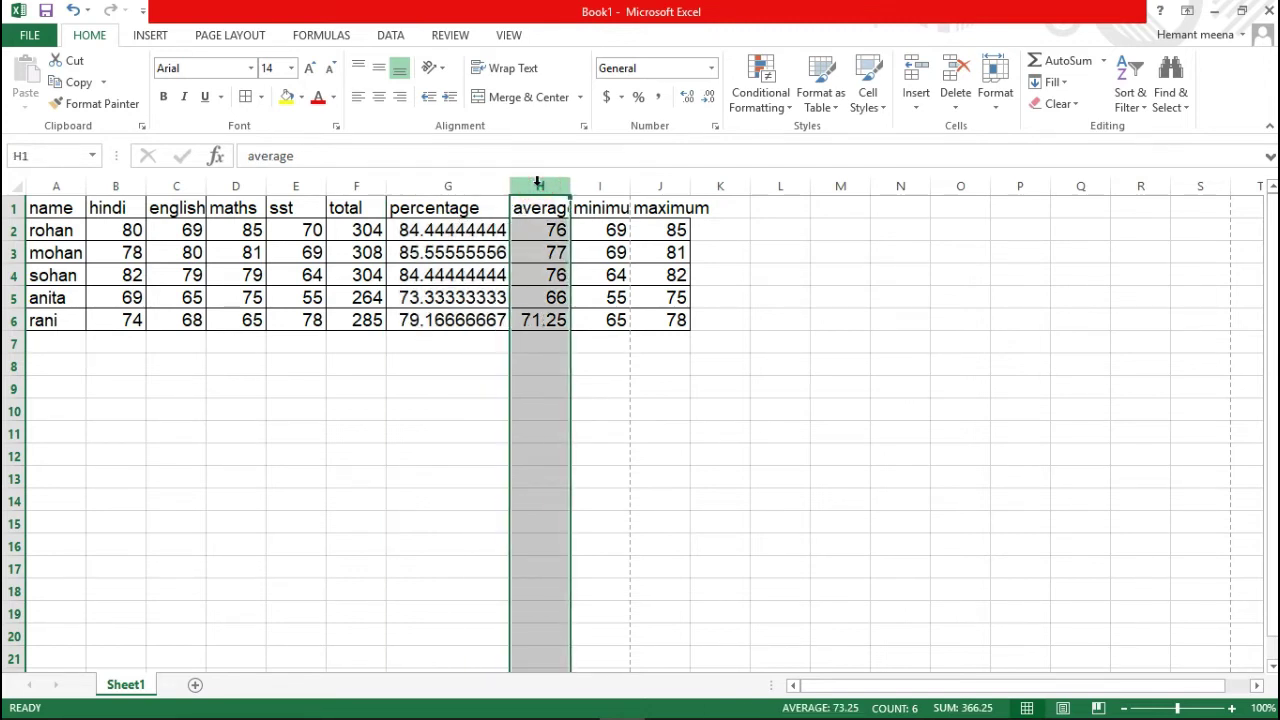
key("ctrl+shift+Down")
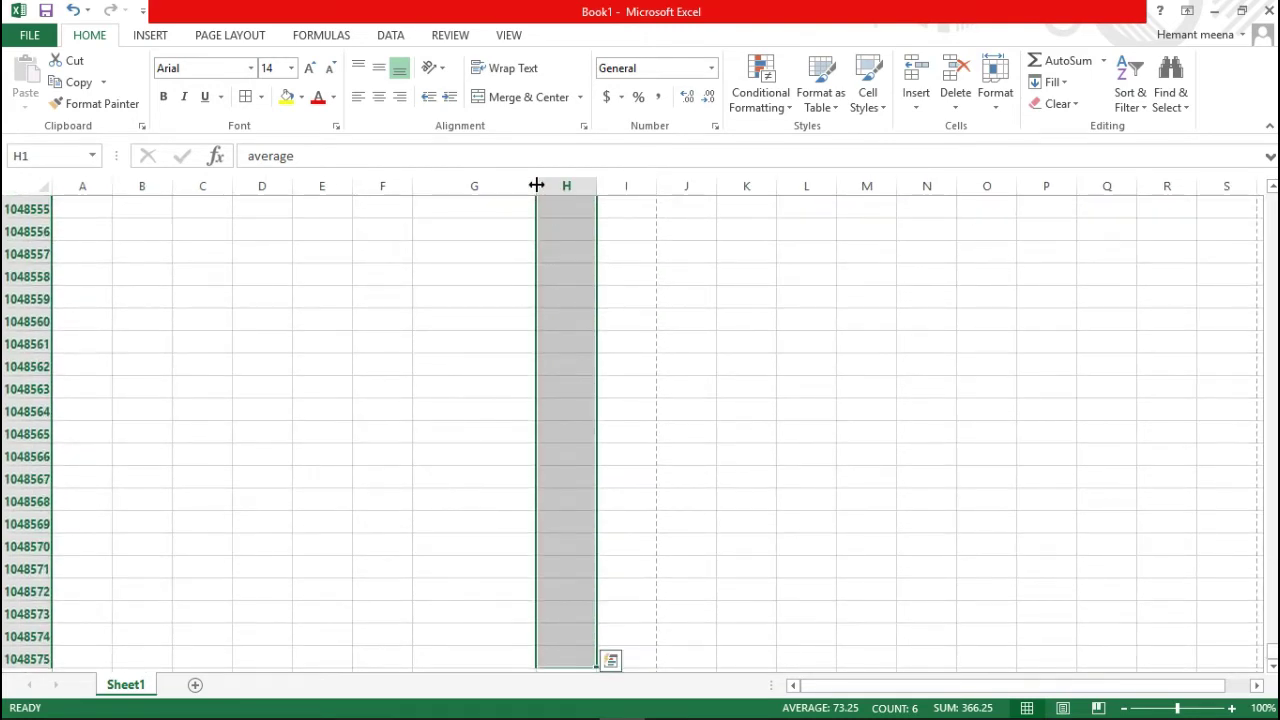
key("ctrl+z")
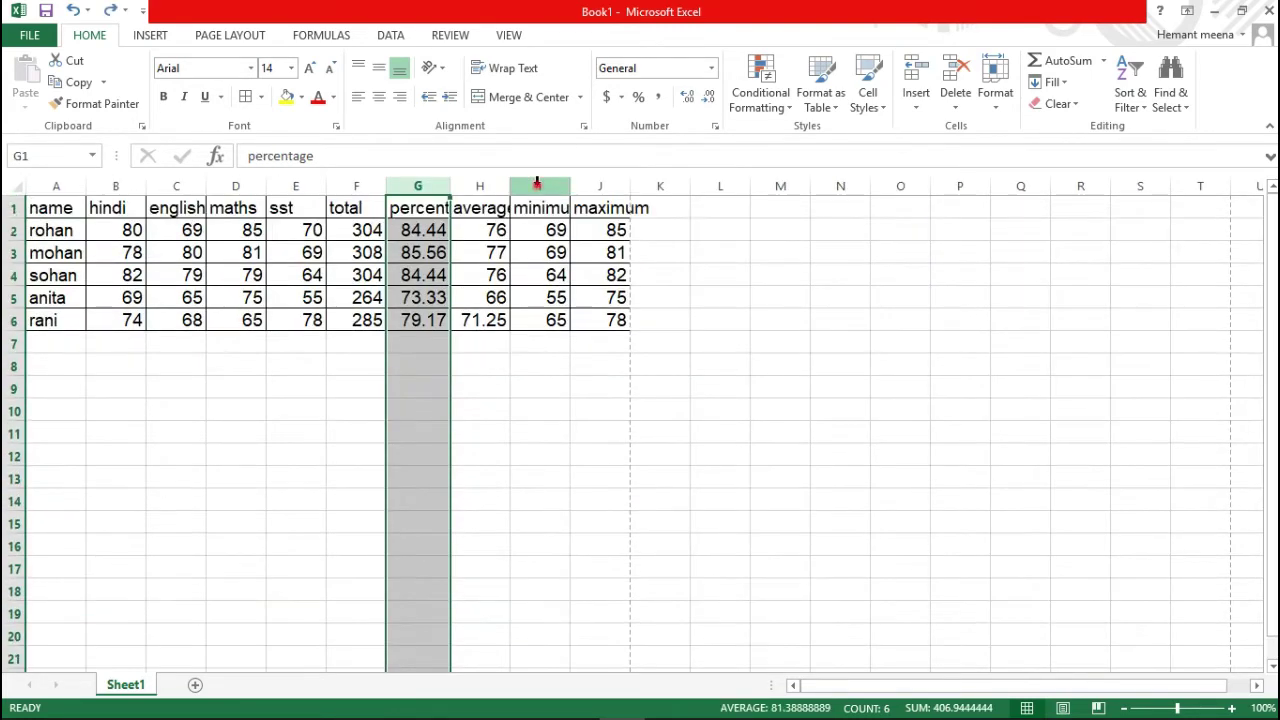
AutoFit columns H to J so the average, minimum and maximum headers show fully
left_click(537, 183)
left_click(484, 183)
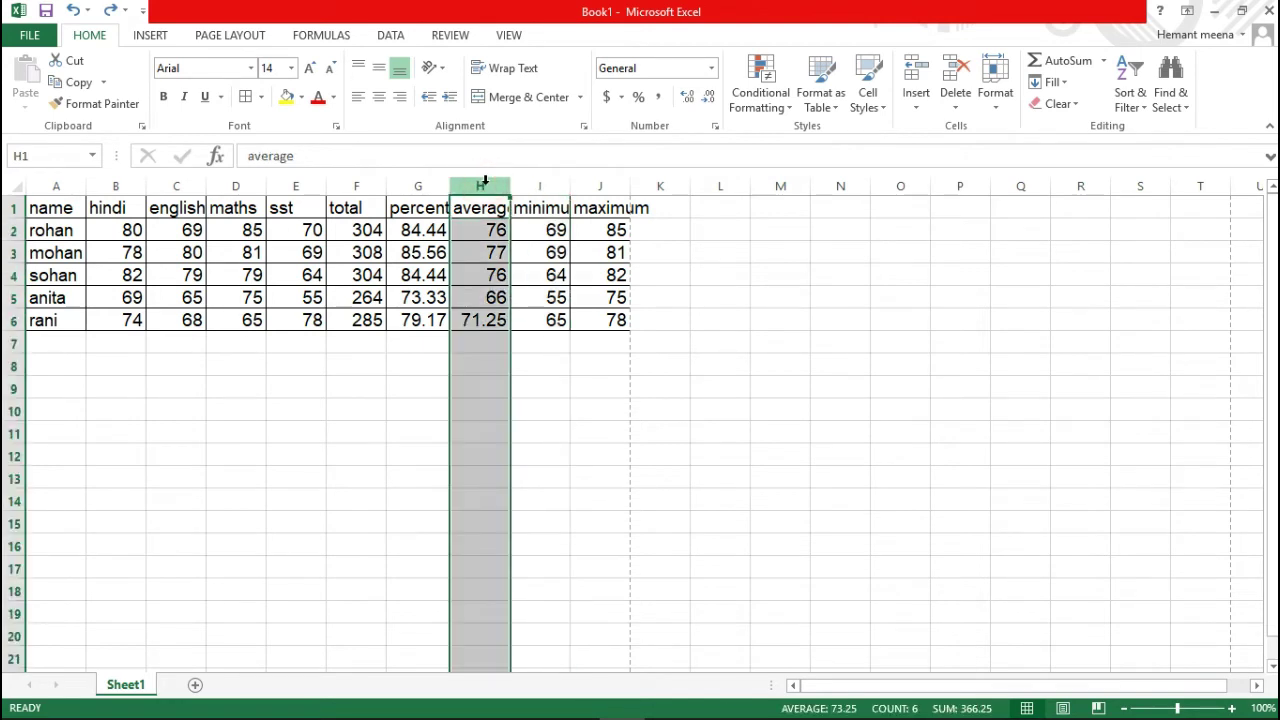
key("shift+Right")
key("shift+Right")
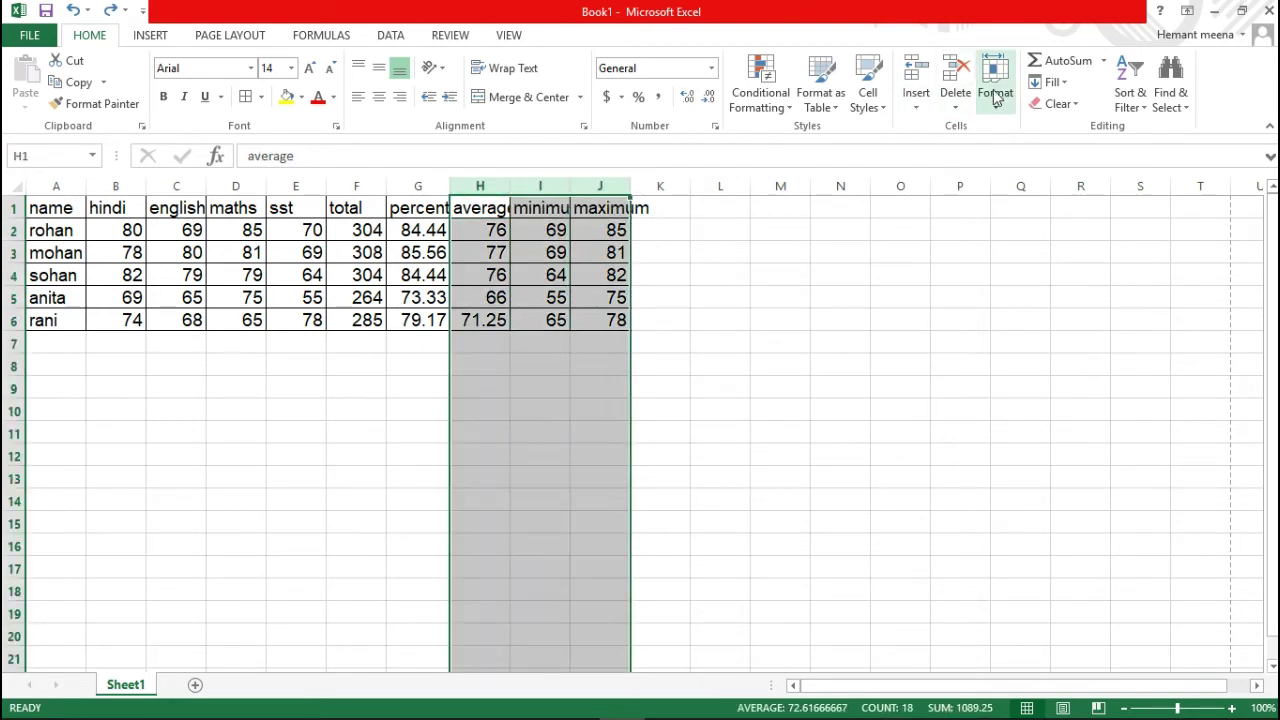
left_click(996, 92)
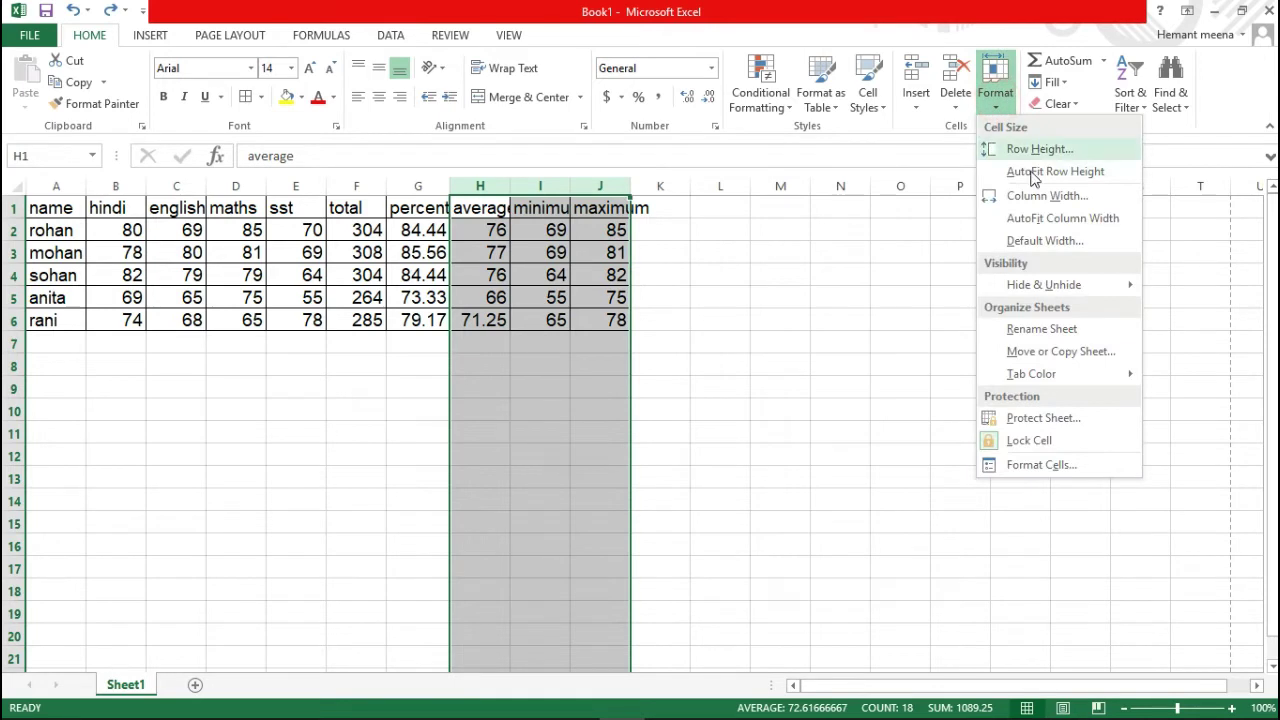
left_click(1034, 220)
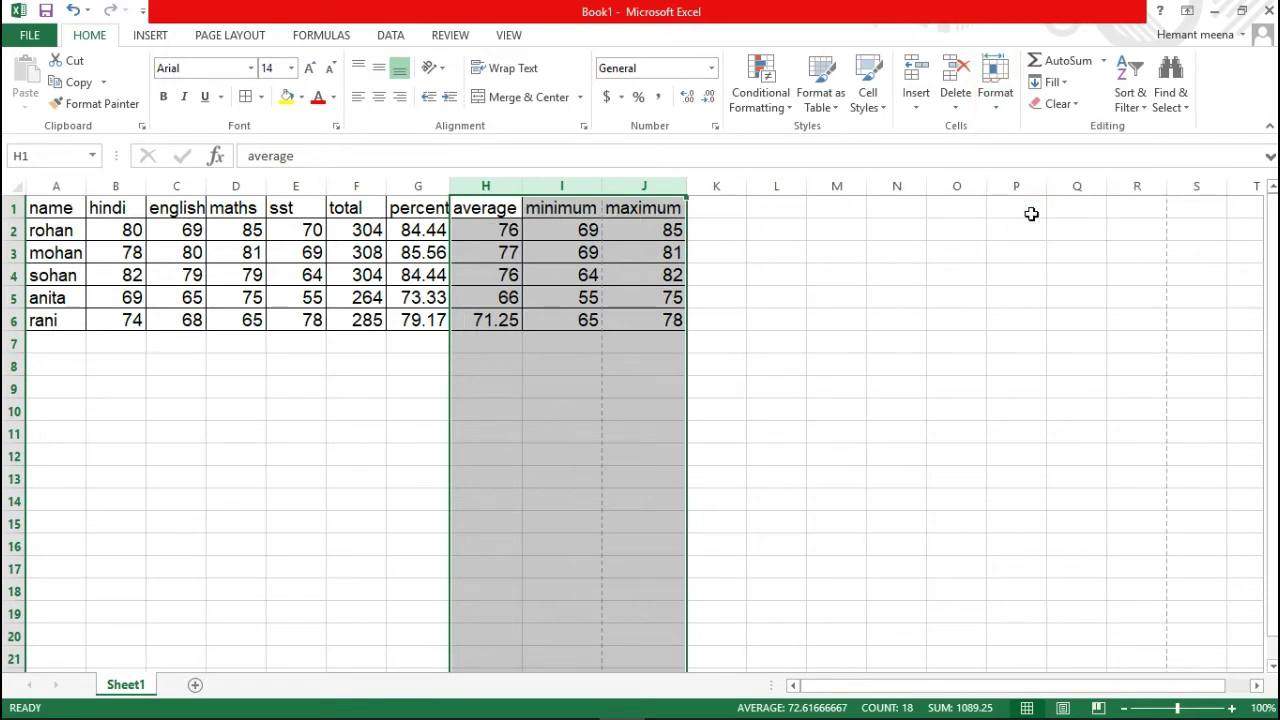
left_click(373, 379)
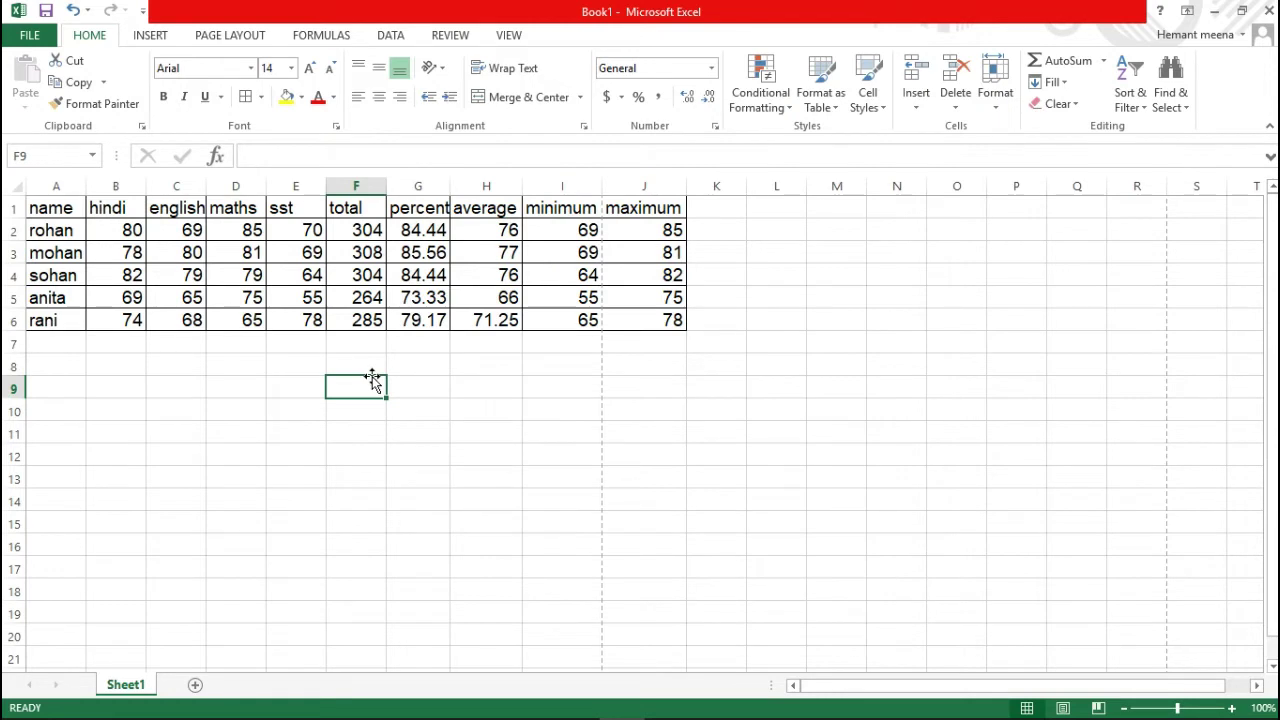
AutoFit column G to show the full percentage header and decimal values, then select G1
left_click(418, 186)
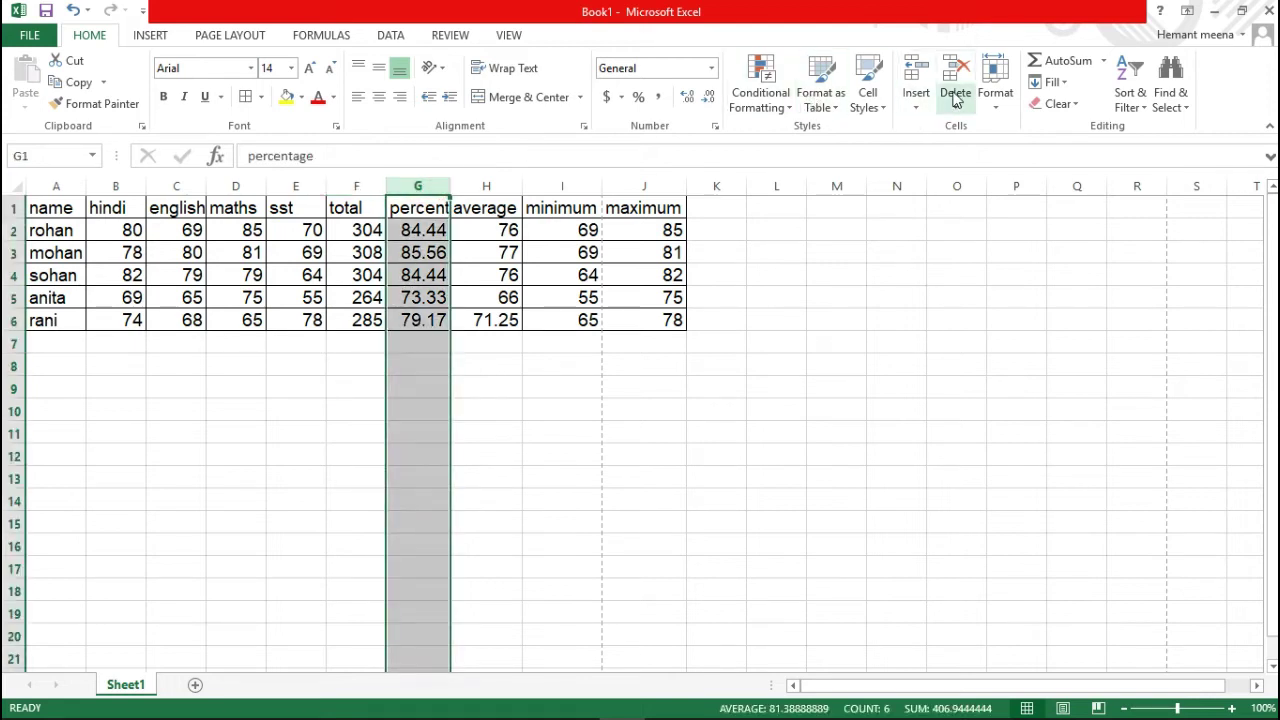
left_click(995, 92)
left_click(1026, 216)
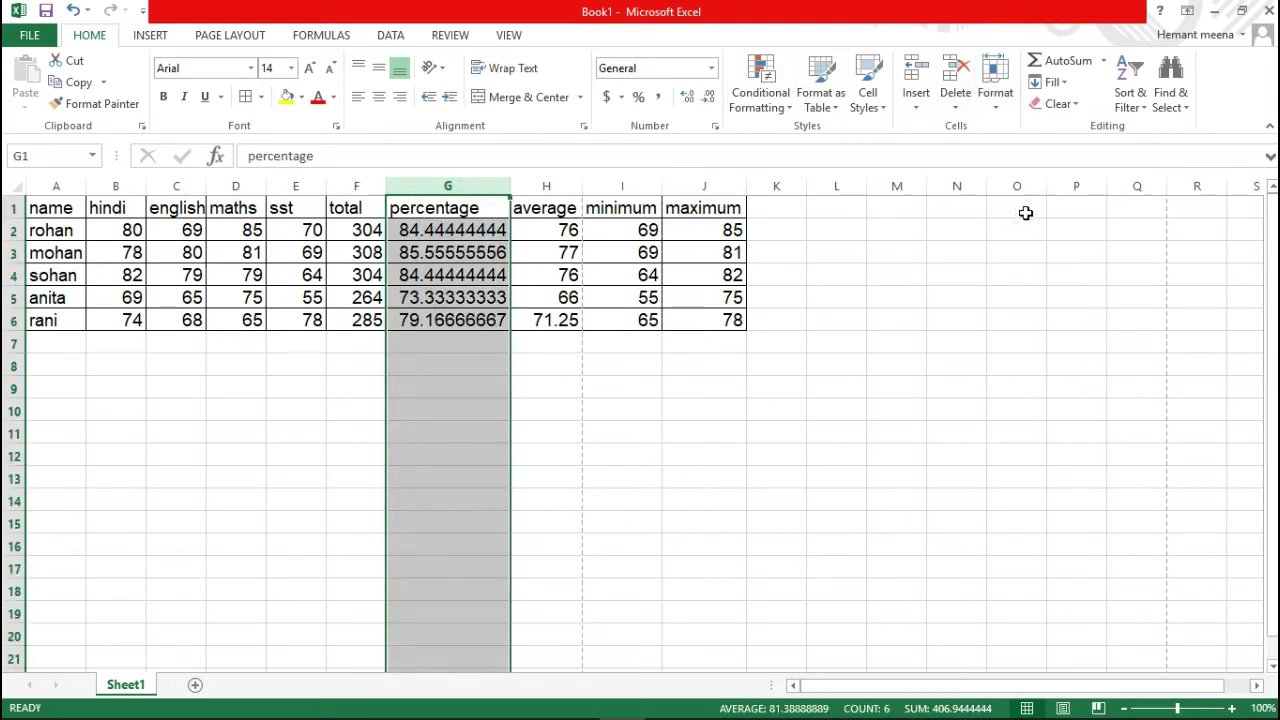
left_click(297, 403)
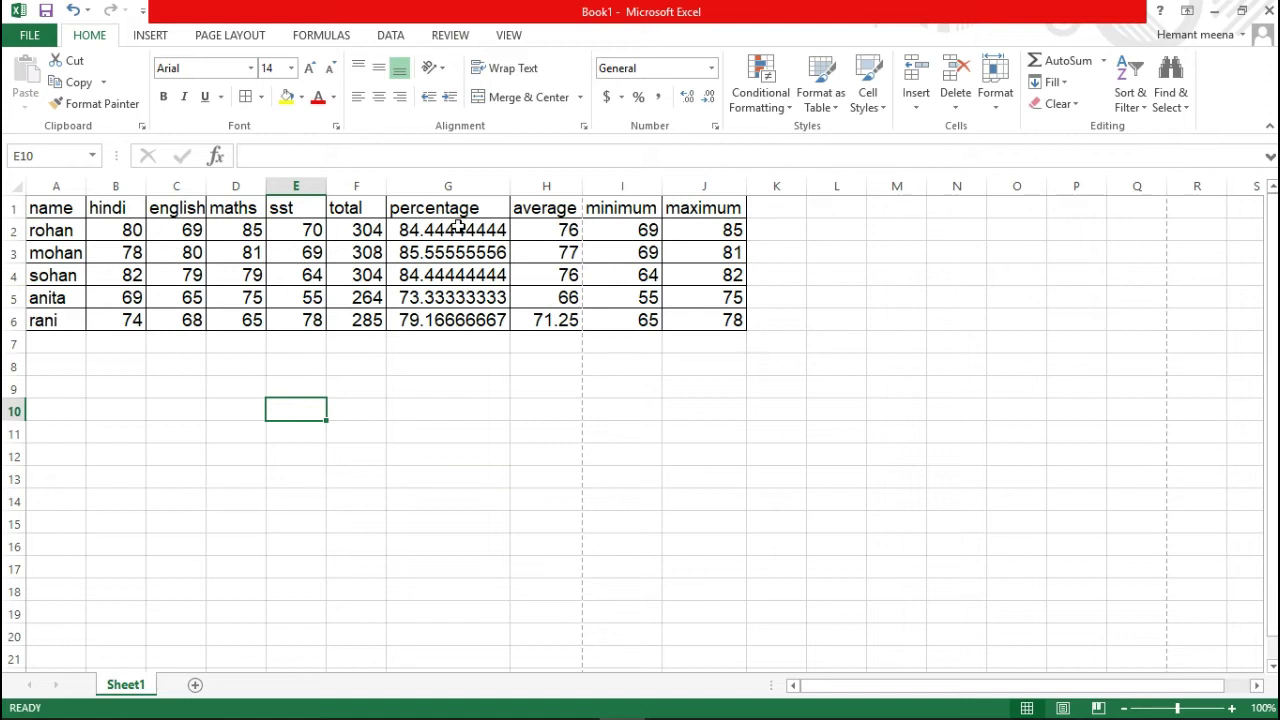
left_click(428, 212)
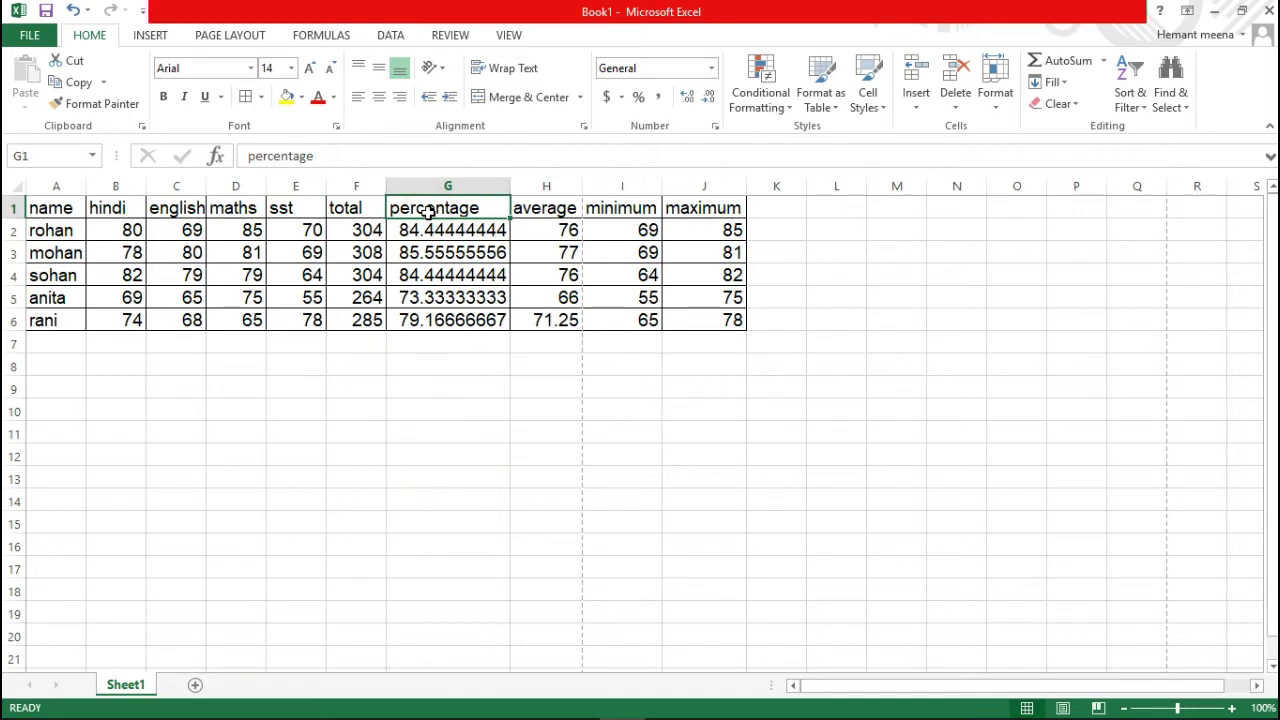
Select G1:G6 and decrease the decimal places three times
key("shift+Down")
key("shift+Down")
left_click_drag(428, 212, 448, 320)
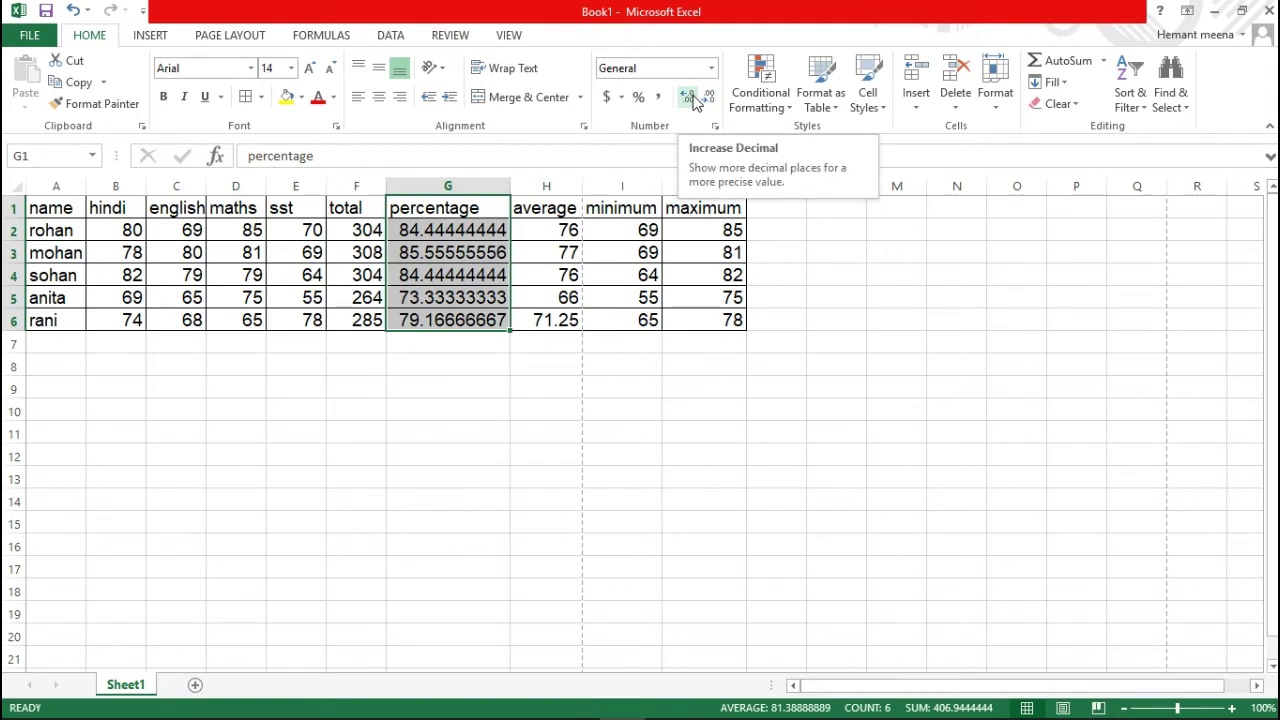
left_click(709, 98)
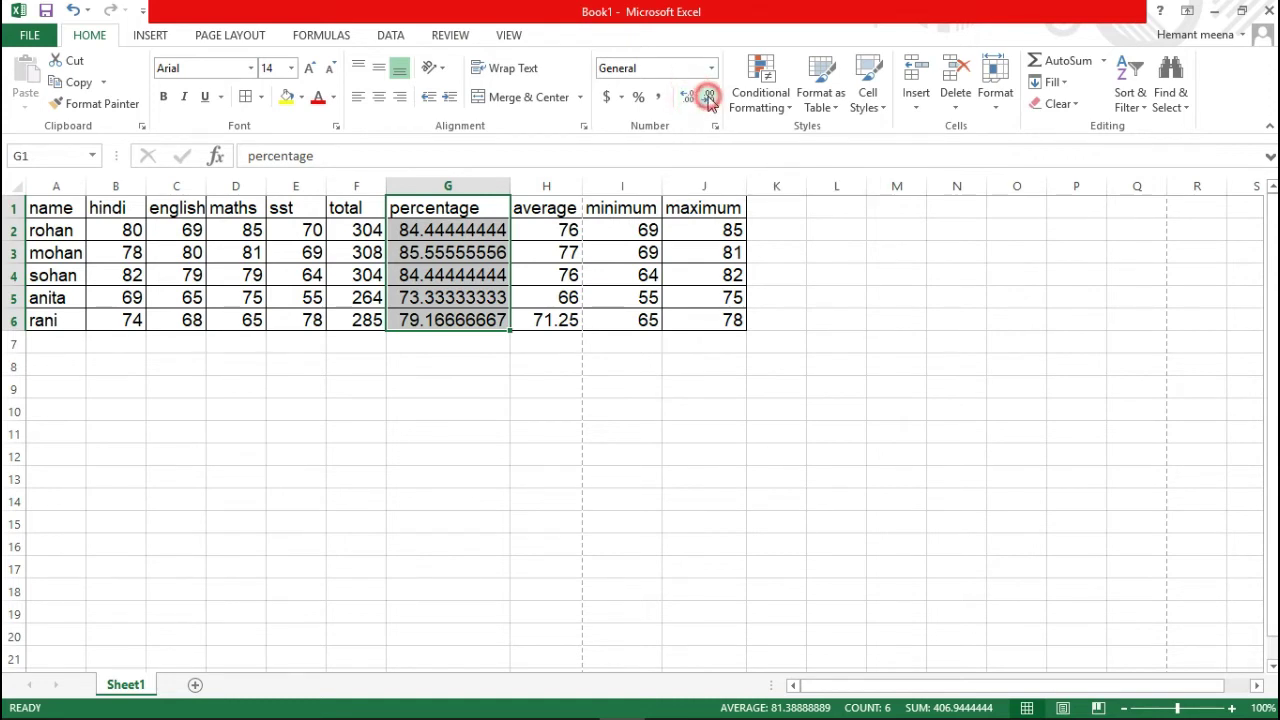
left_click(709, 98)
left_click(709, 98)
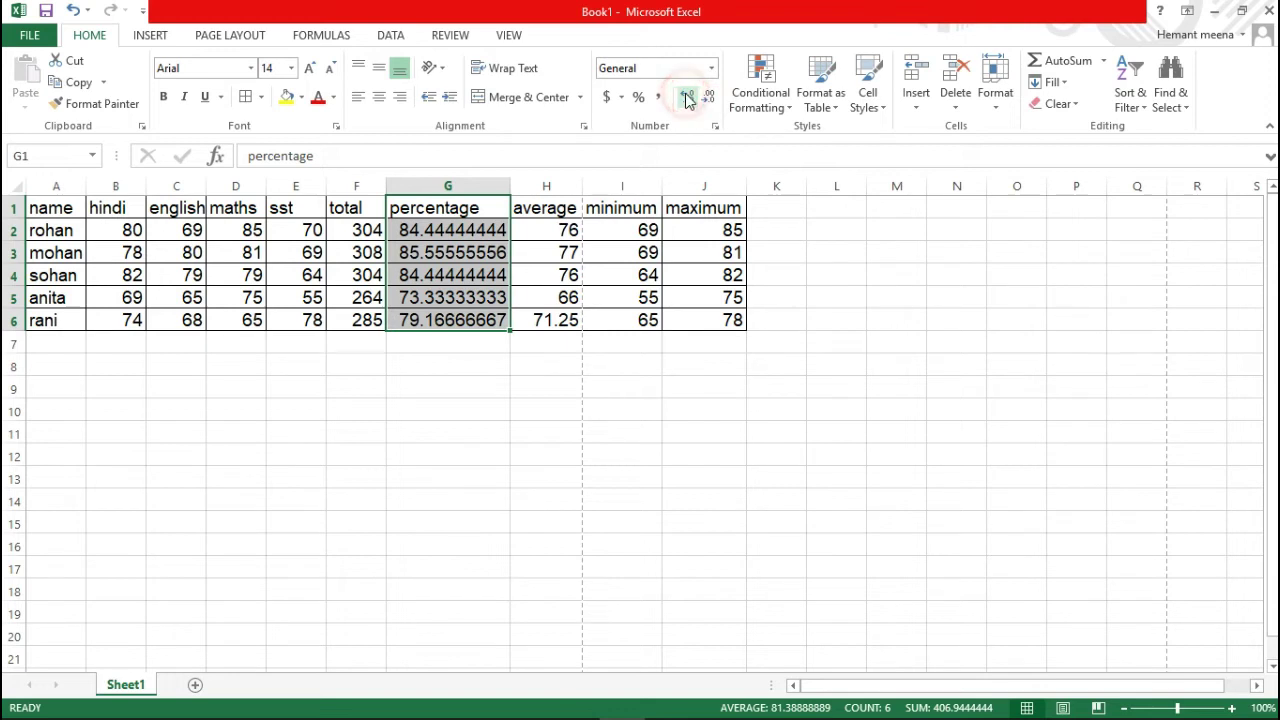
Reduce percentages G2:G6 to two decimals: 84.44, 85.56, 84.44, 73.33, 79.17
left_click(414, 412)
left_click(397, 231)
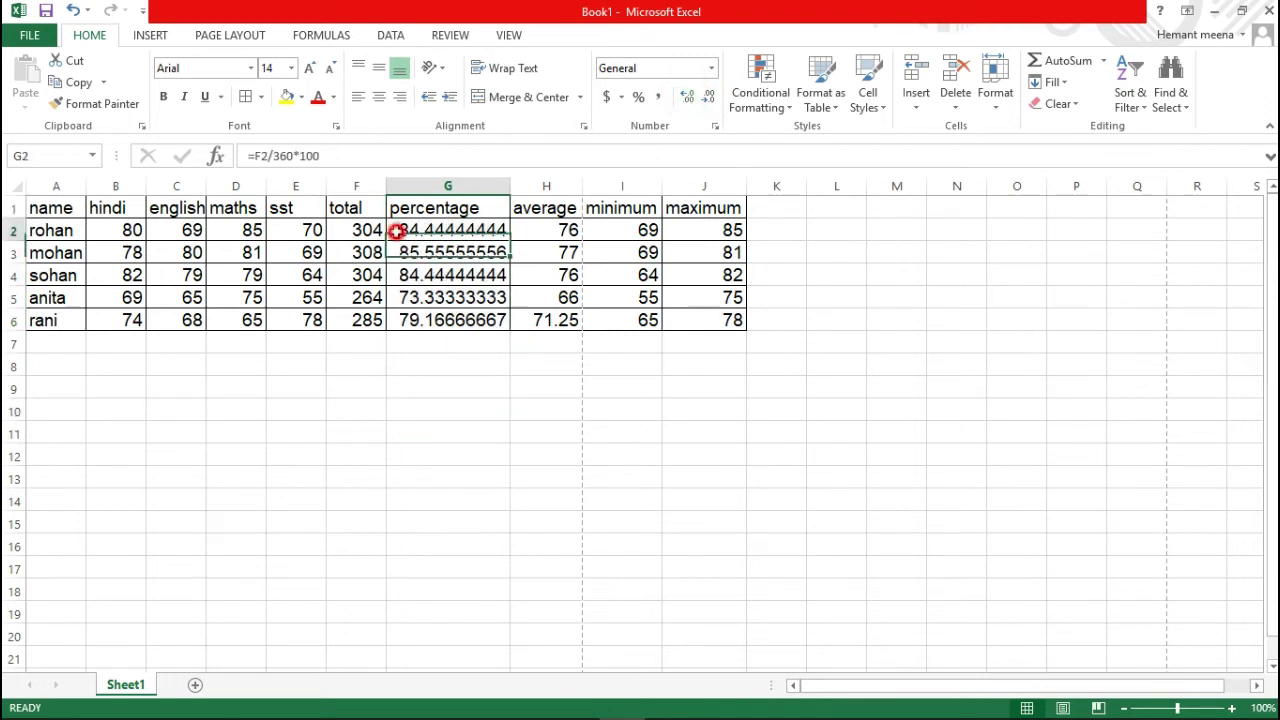
key("shift+Down")
key("shift+Down")
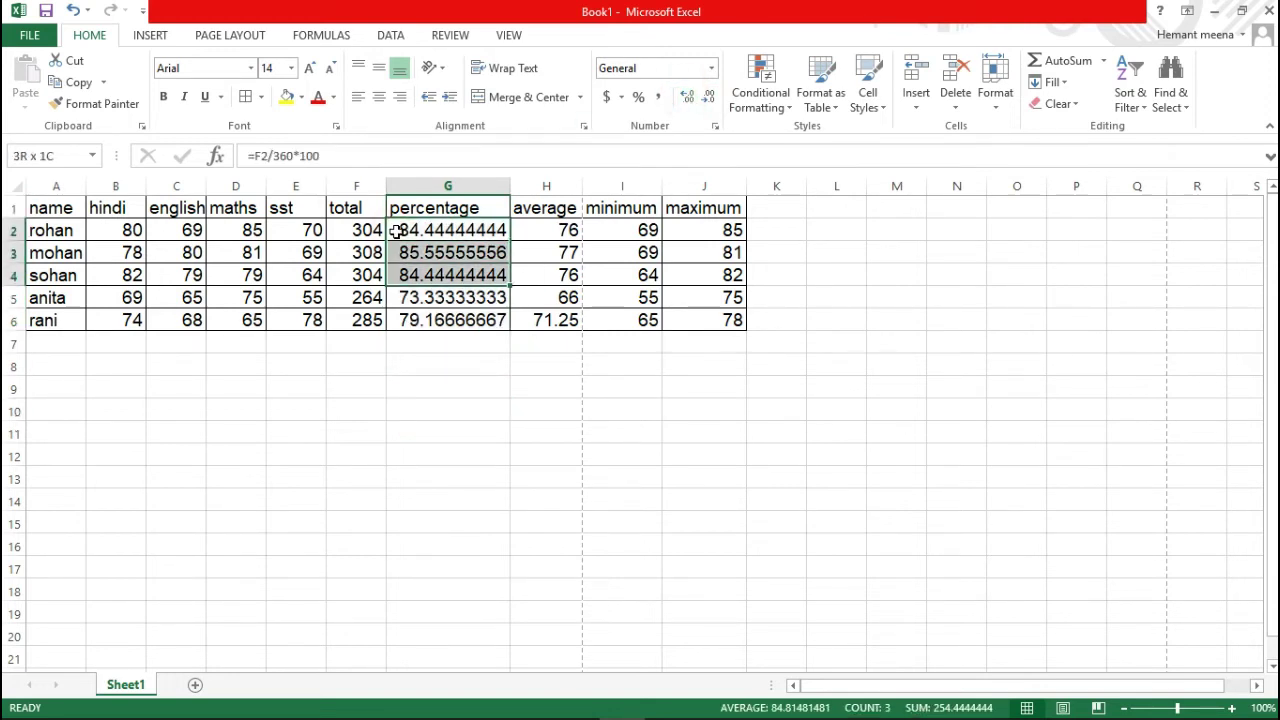
key("shift+Down")
key("shift+Down")
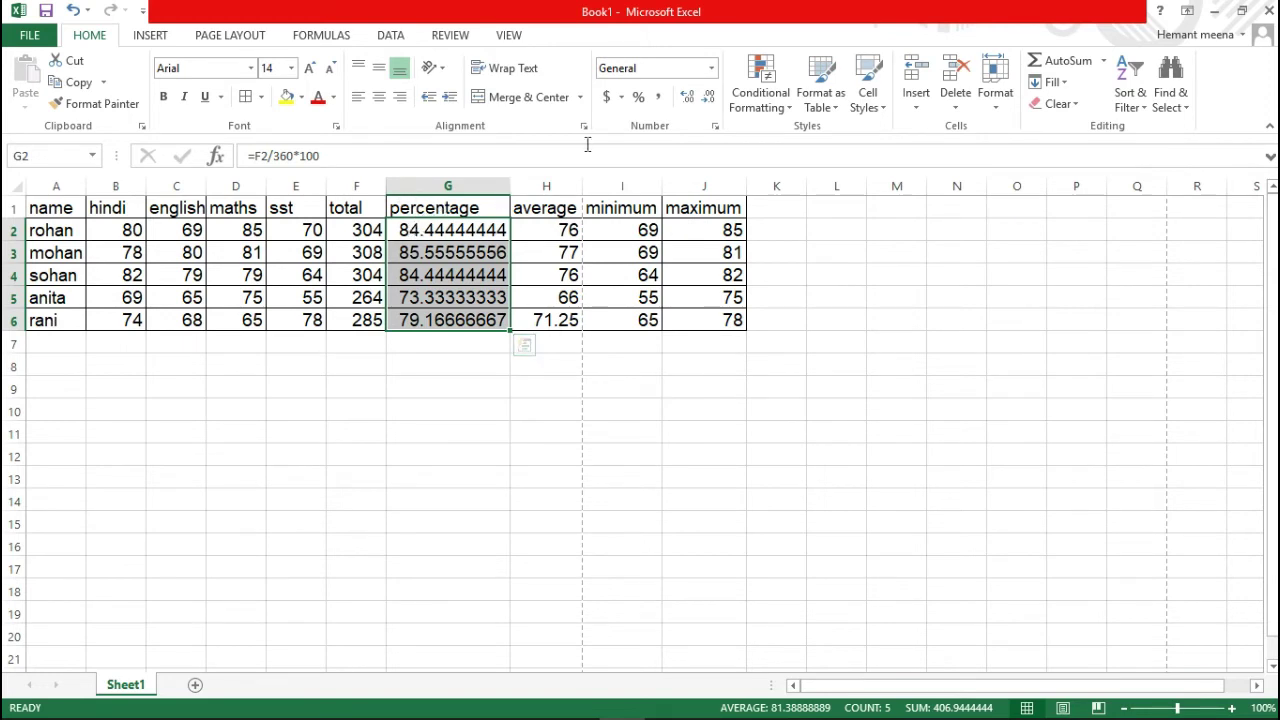
left_click(710, 98)
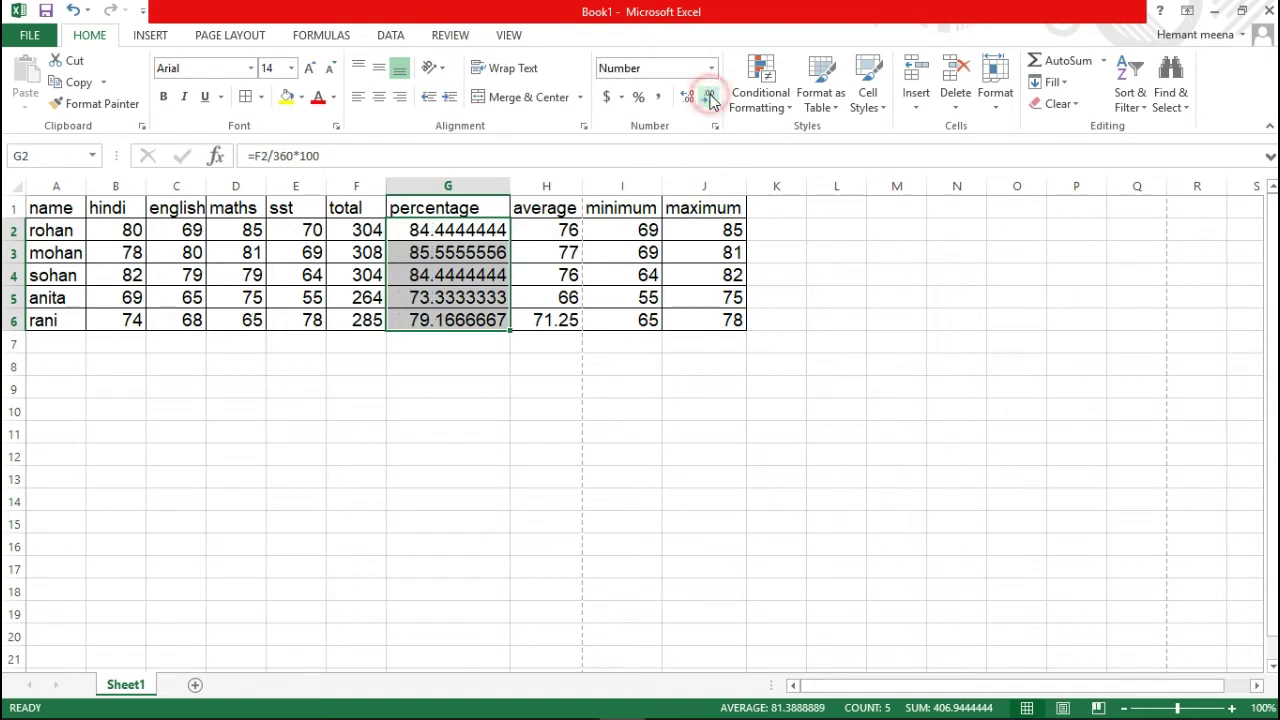
left_click(710, 98)
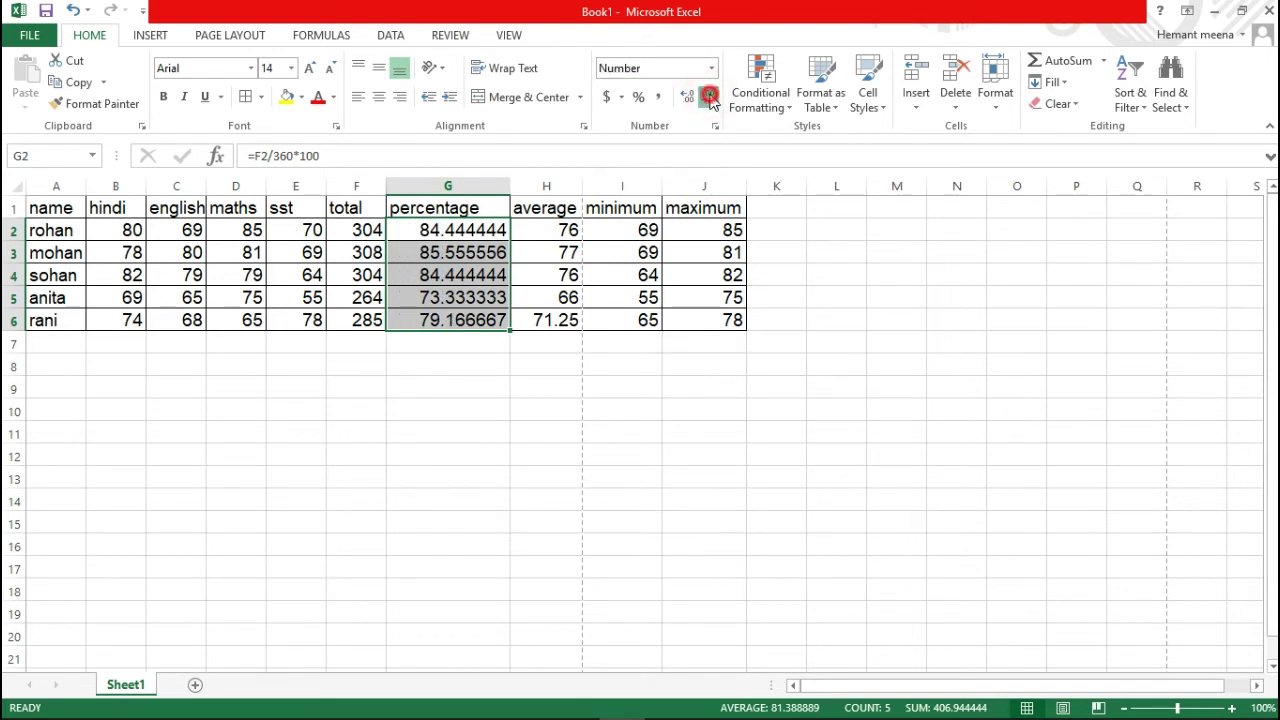
left_click(710, 98)
left_click(710, 98)
left_click(710, 98)
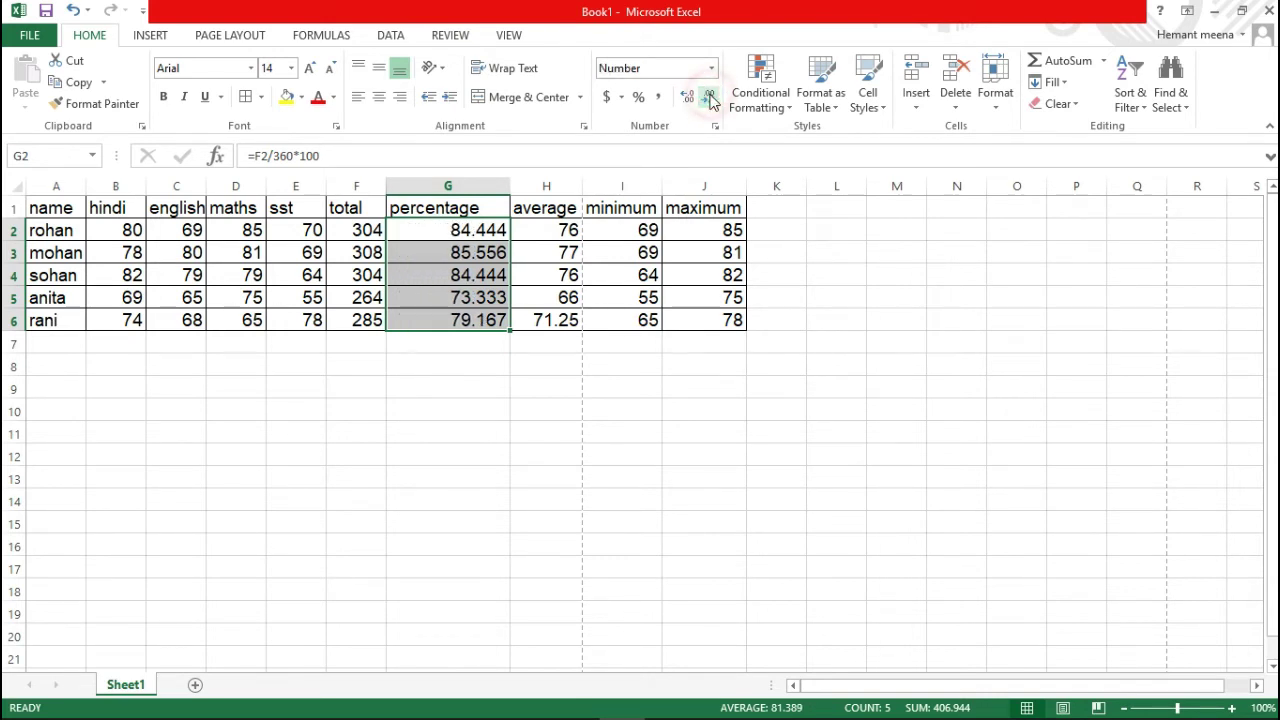
left_click(686, 99)
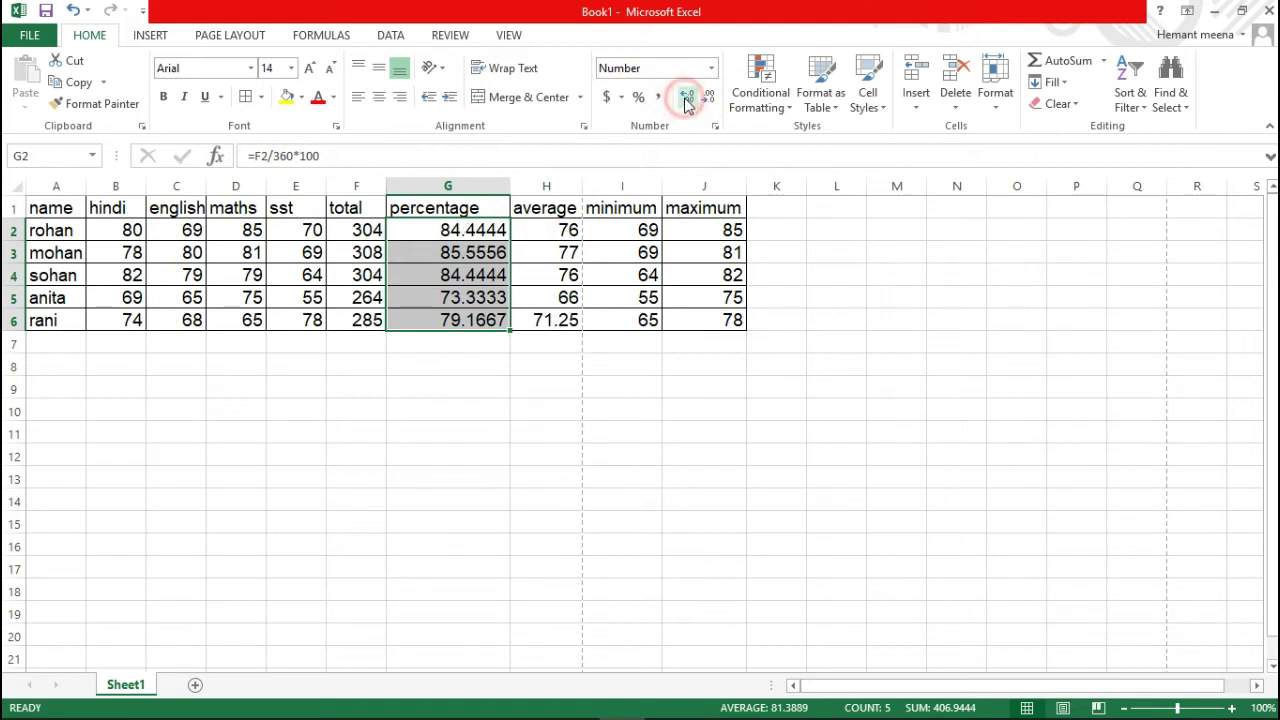
left_click(707, 99)
left_click(707, 99)
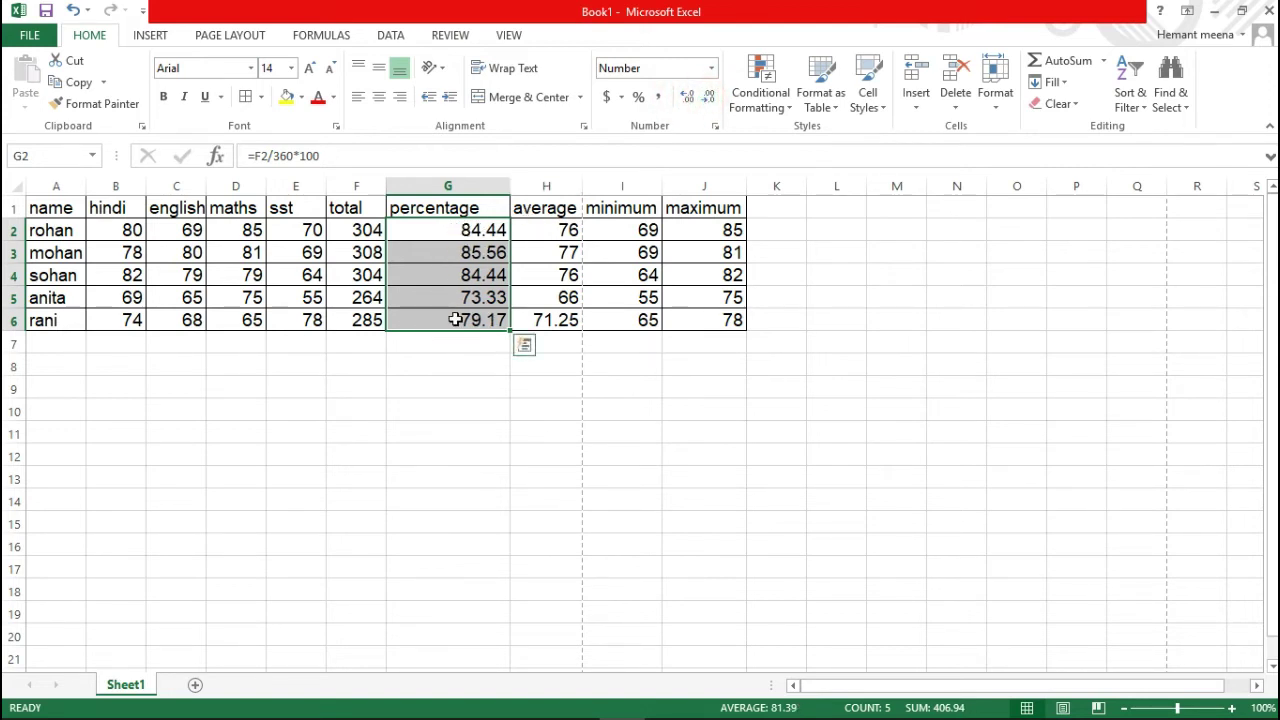
left_click(380, 411)
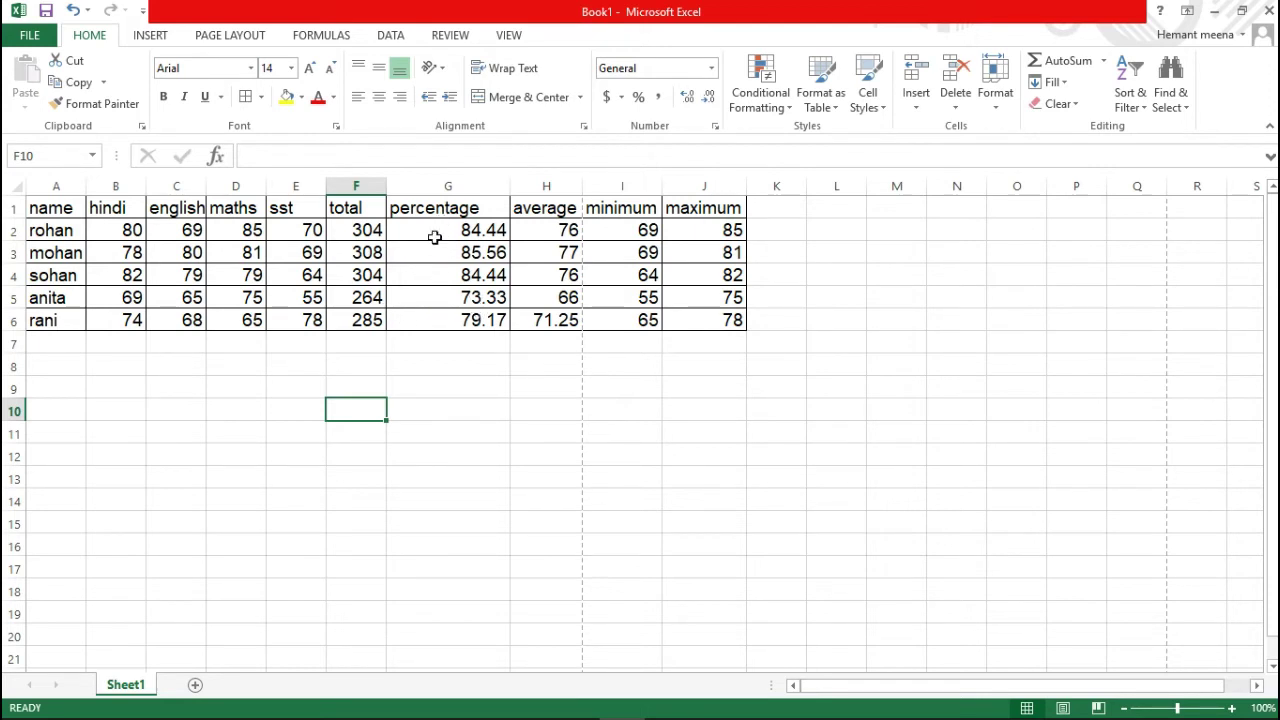
AutoFit column G so it narrows to the two-decimal percentages
left_click(459, 189)
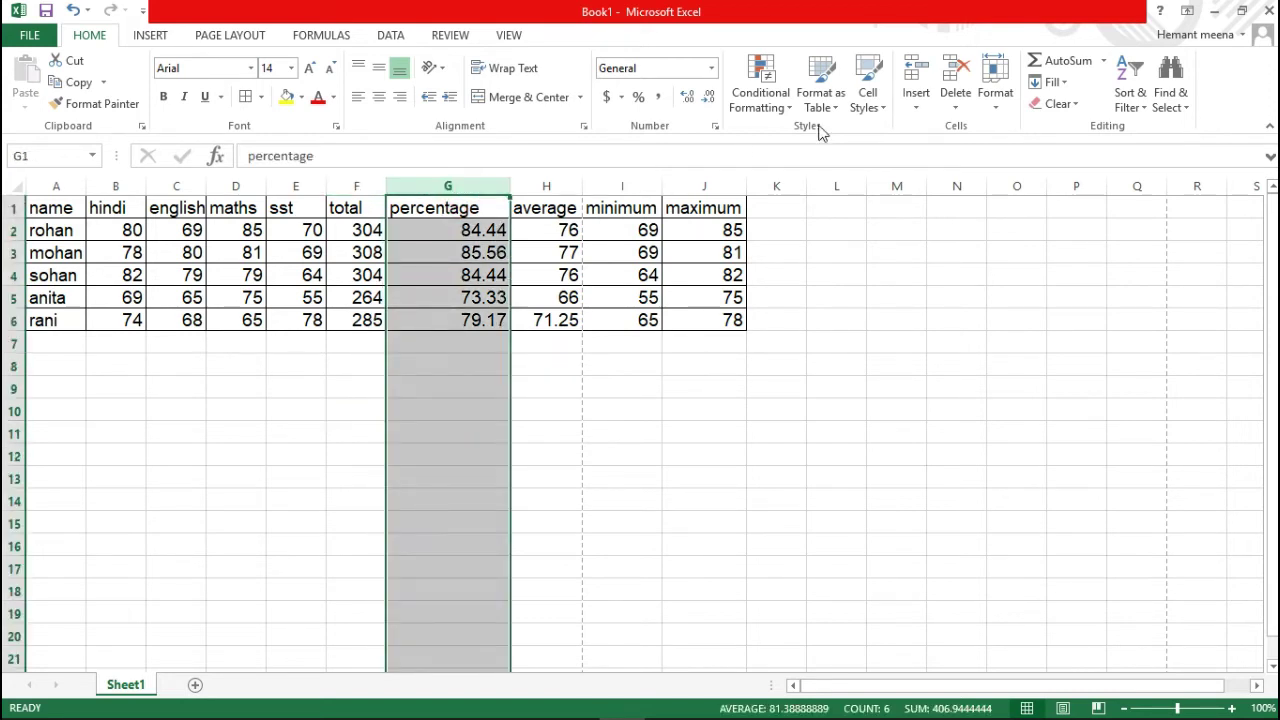
left_click(995, 80)
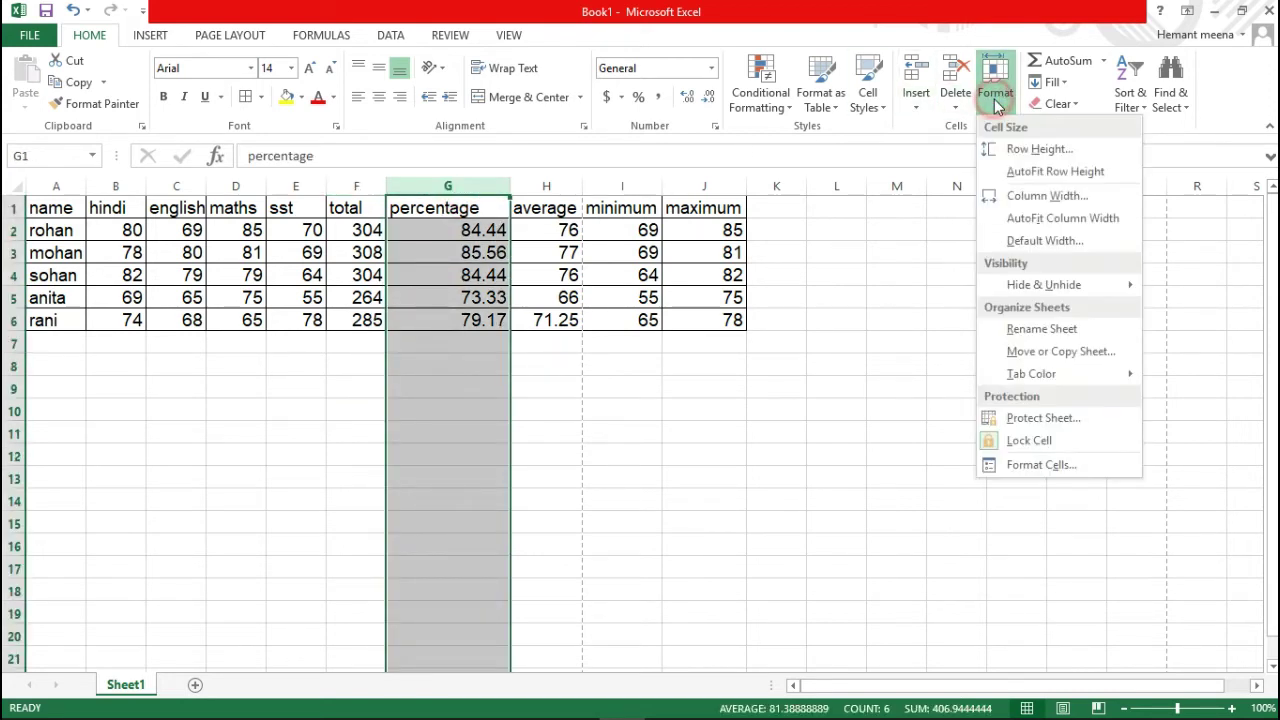
left_click(1033, 221)
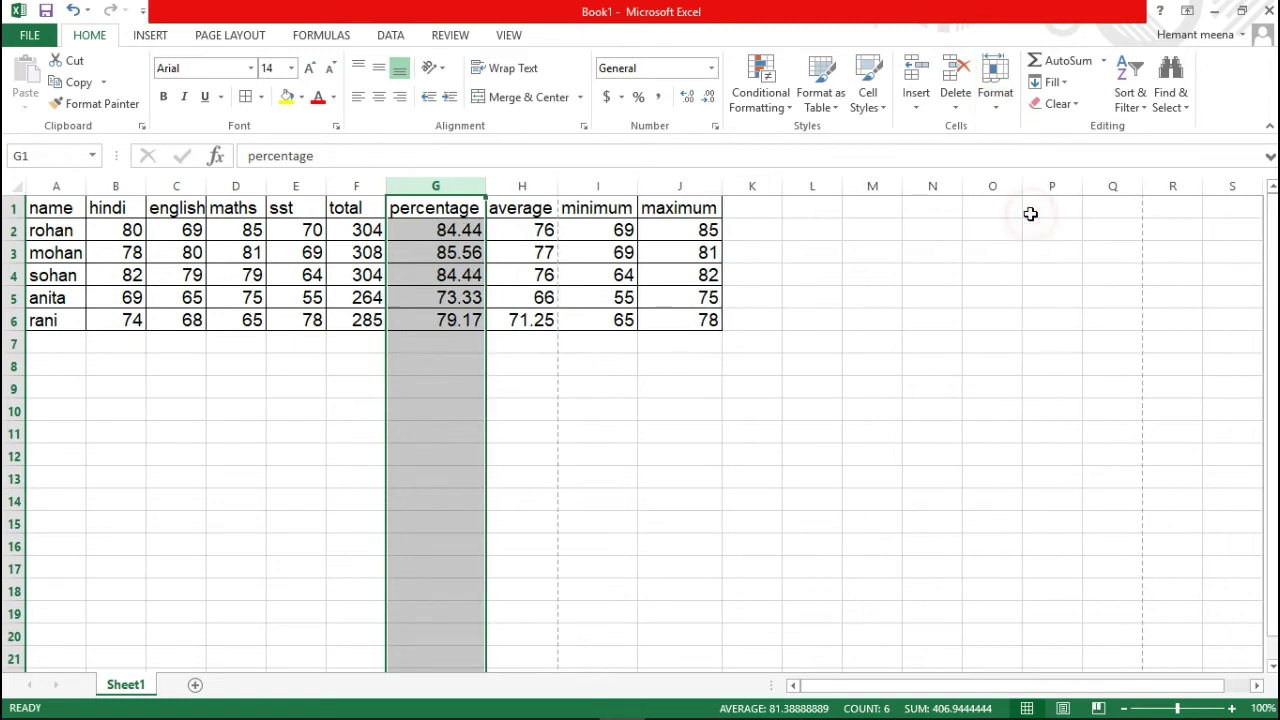
left_click(540, 427)
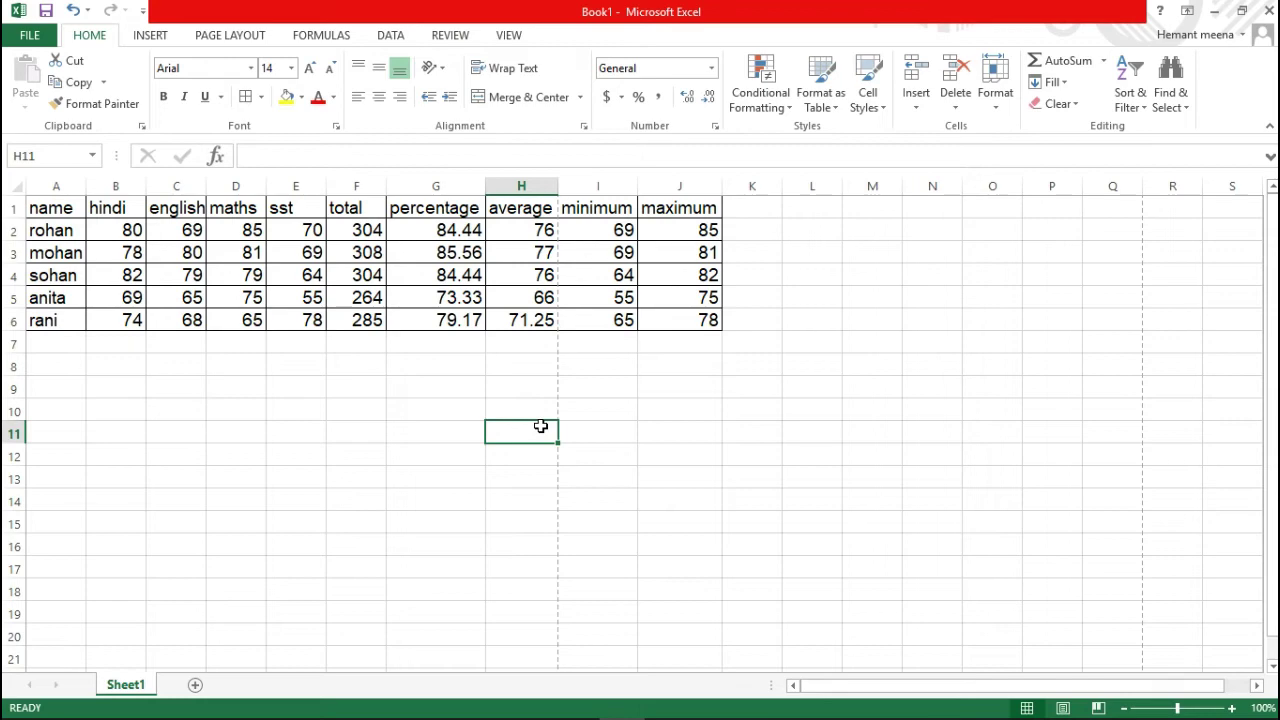
Check the print preview from the File menu, then return to the worksheet
left_click(36, 38)
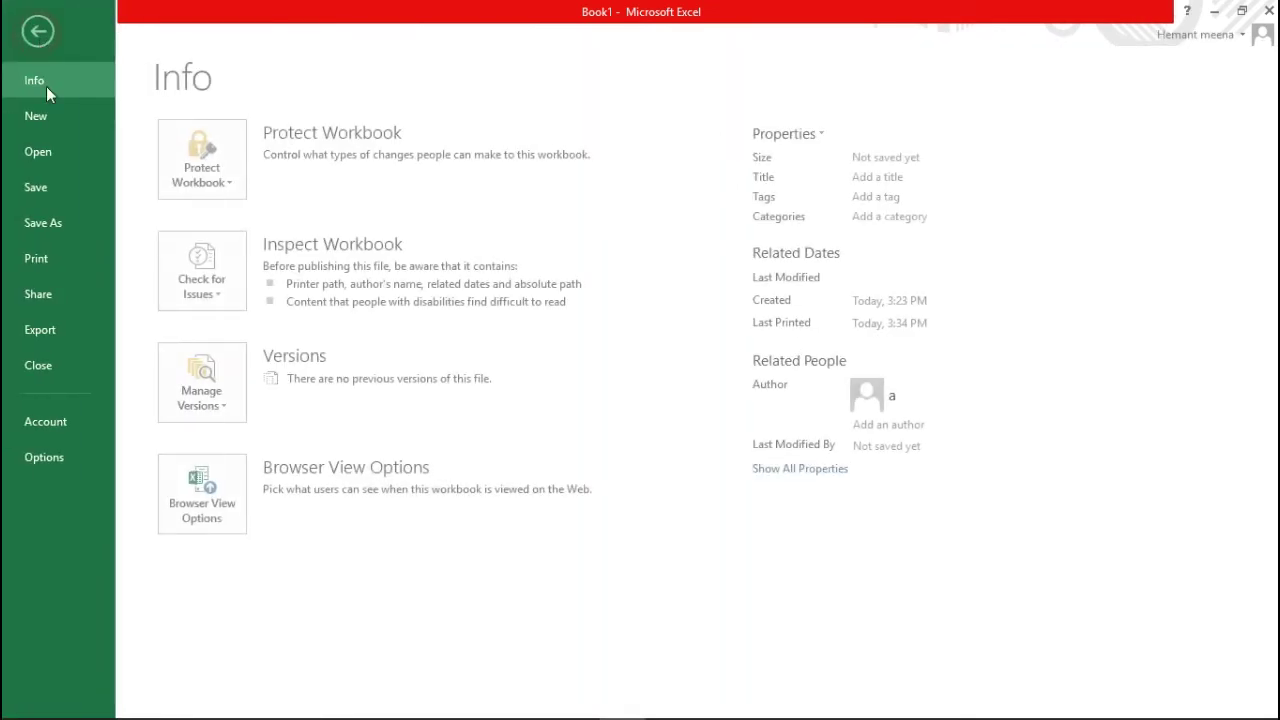
left_click(45, 264)
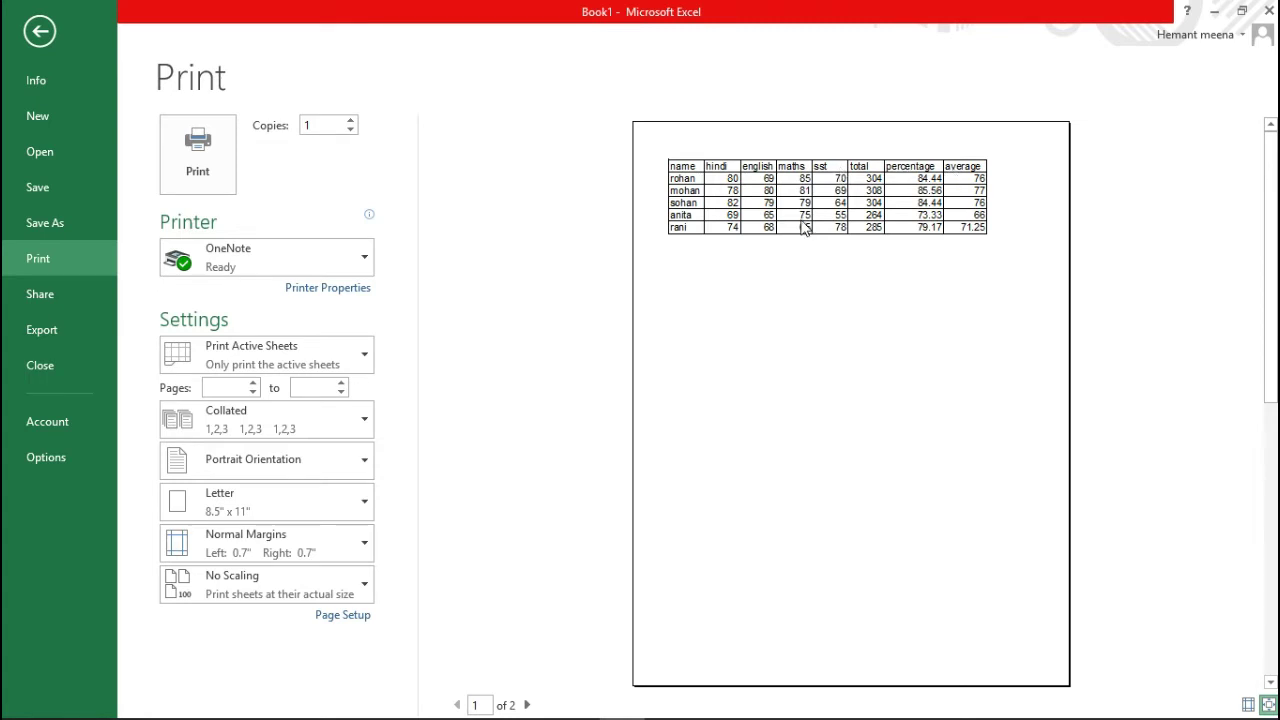
key("Escape")
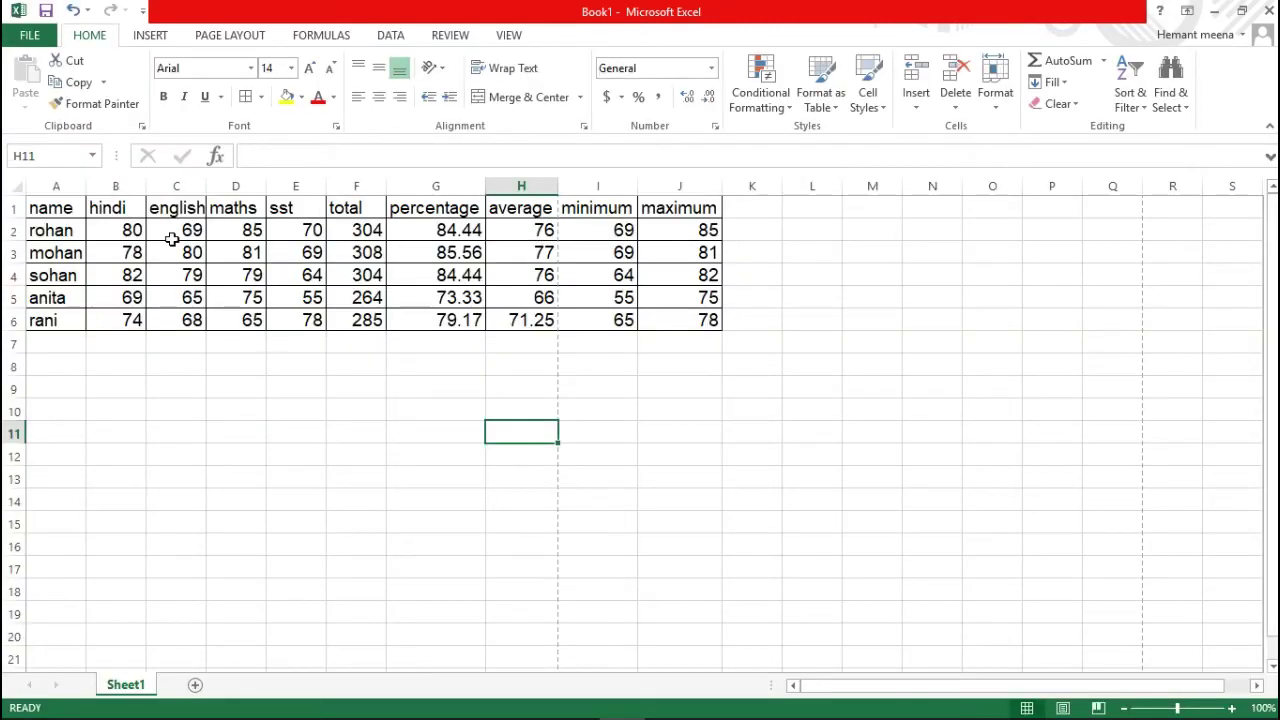
Centre-align the student names in A2:A6
left_click(46, 230)
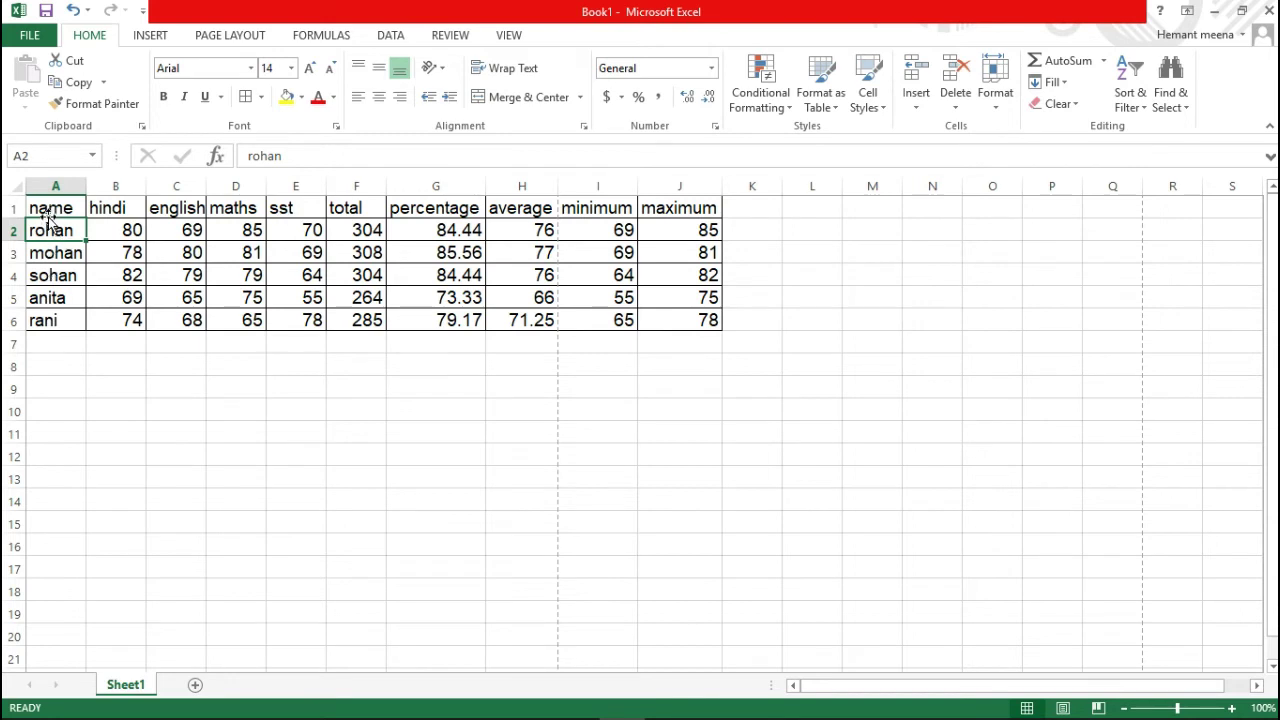
key("shift+Down")
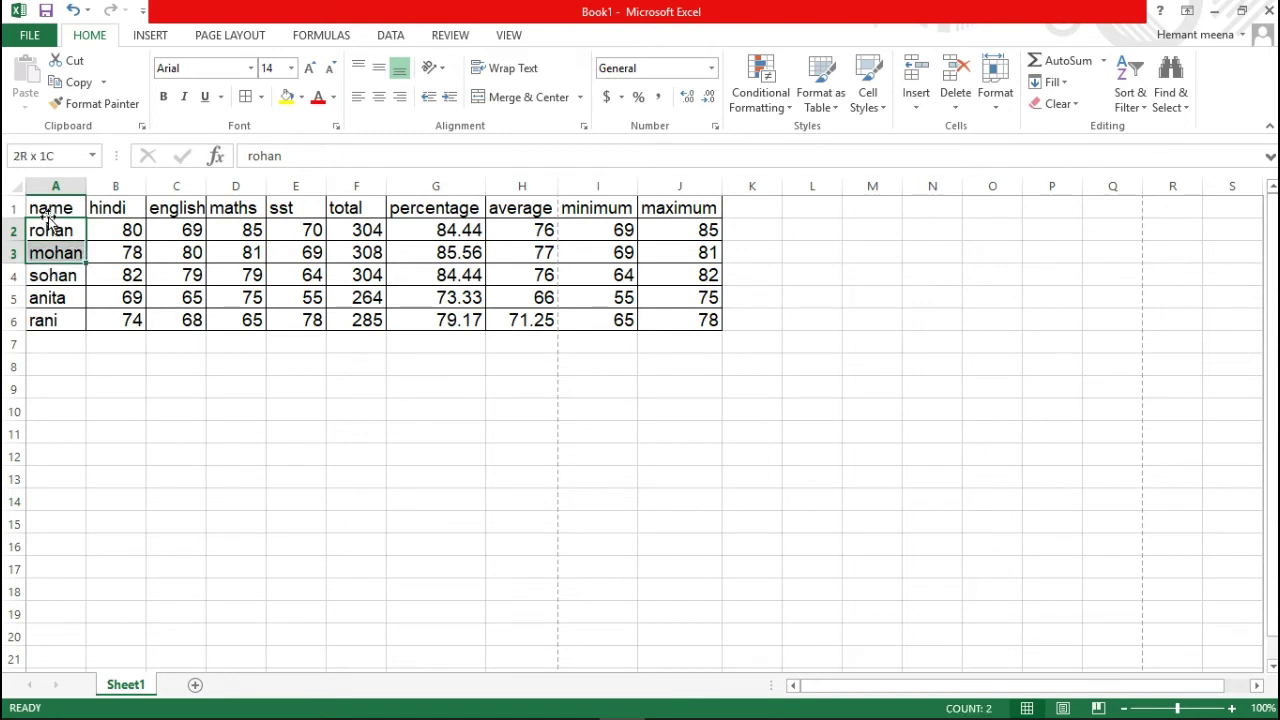
key("shift+Down")
key("shift+Down")
key("shift+Down")
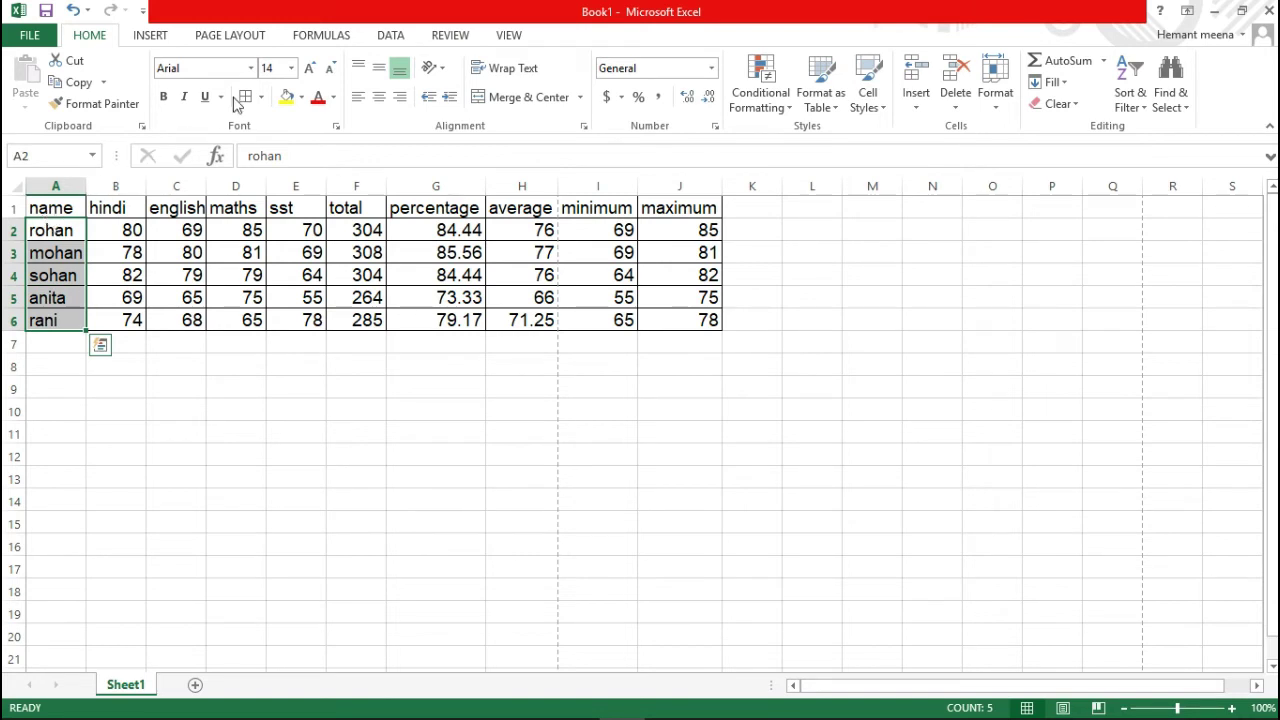
left_click(381, 98)
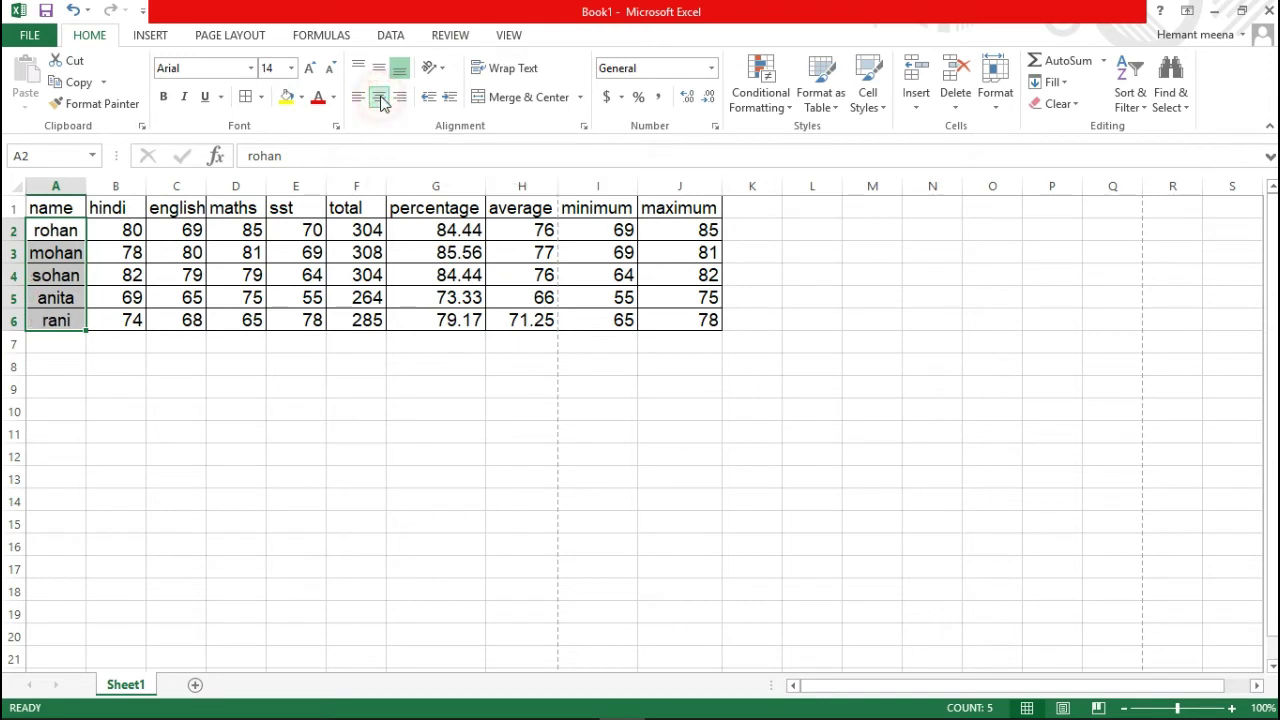
Centre-align the header row A1:J1
left_click(52, 210)
key("shift+Right")
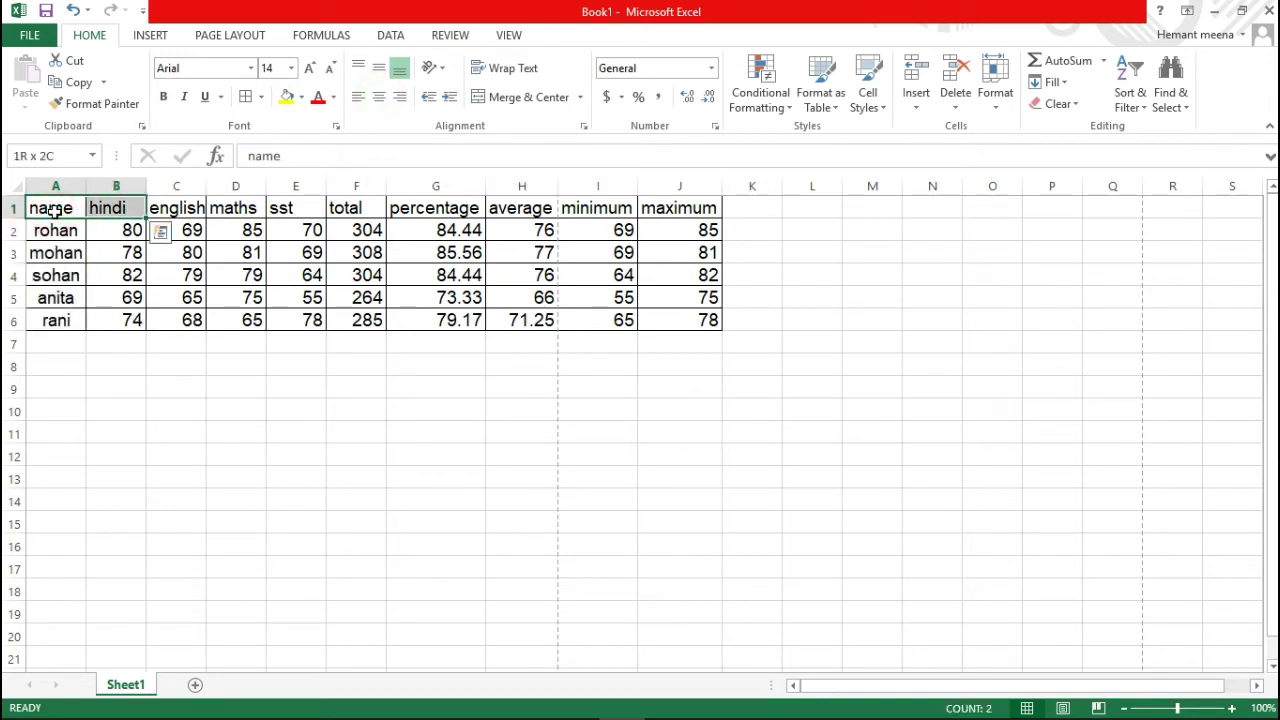
key("shift+Right")
key("shift+Right")
key("shift+Right")
key("shift+Right")
key("shift+Right")
key("shift+Right")
key("shift+Right")
key("shift+Right")
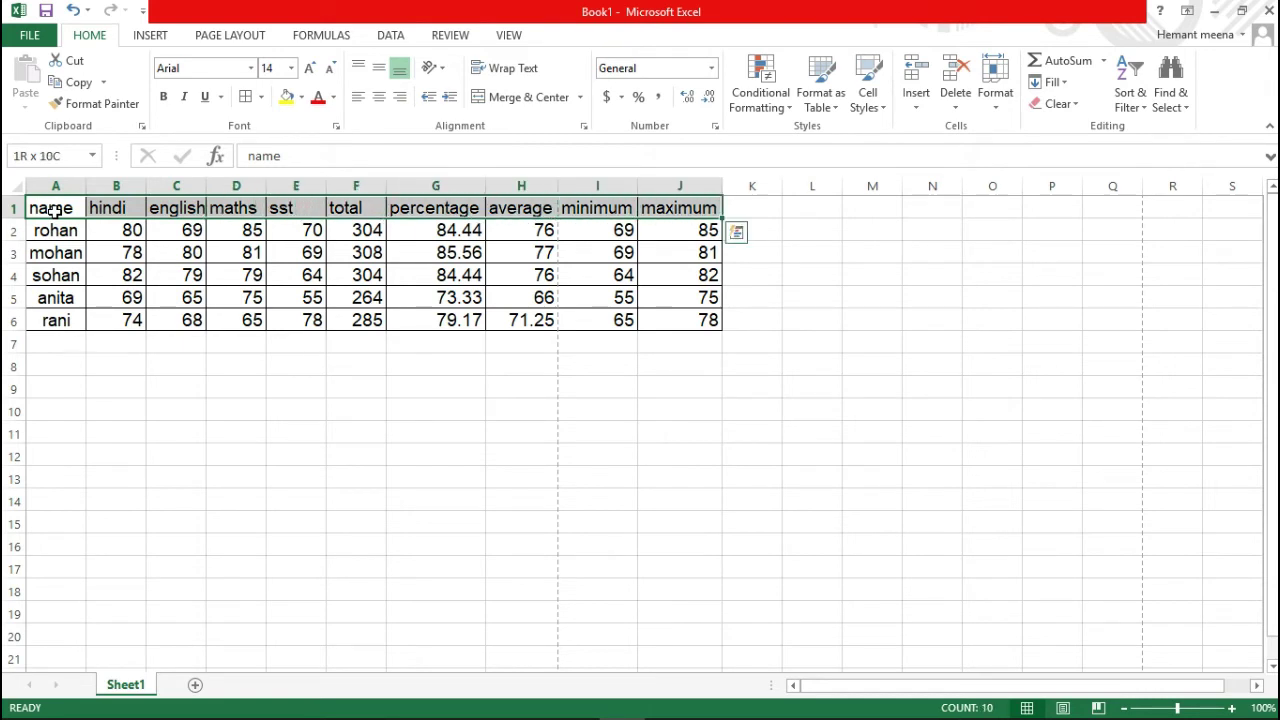
left_click(380, 100)
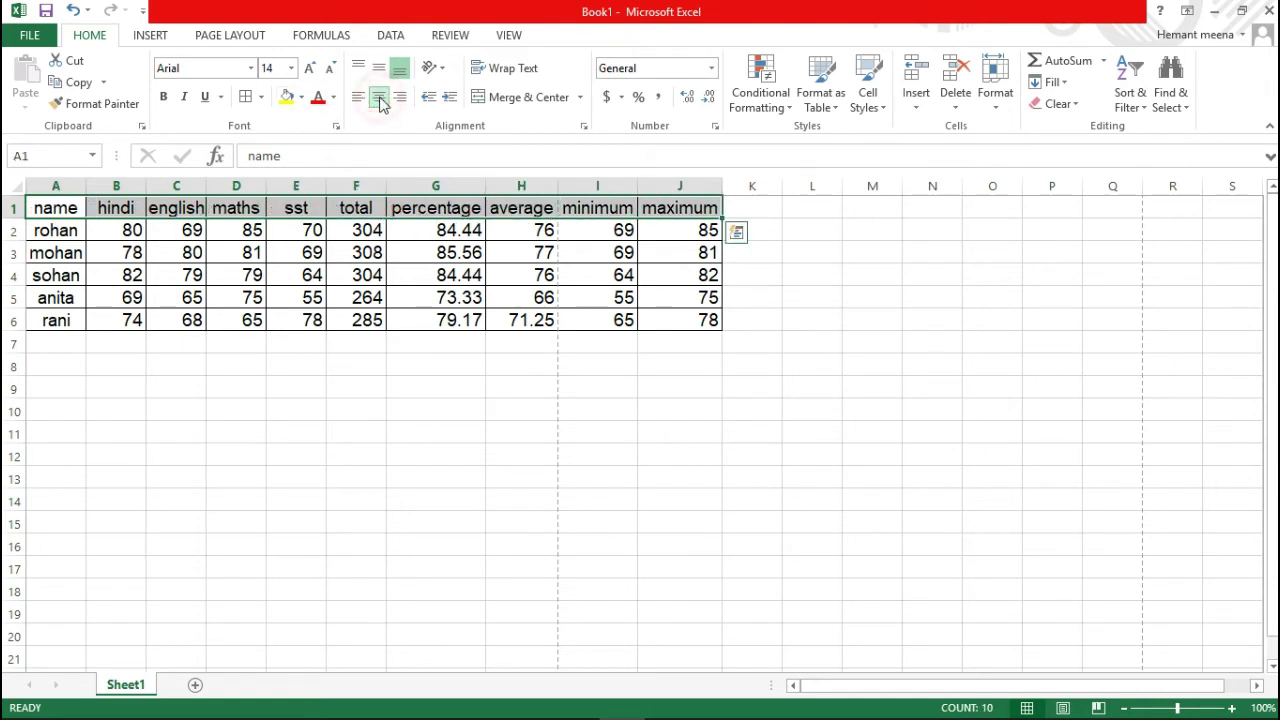
Review the finished bordered table, ending with cell A1 selected
left_click(150, 417)
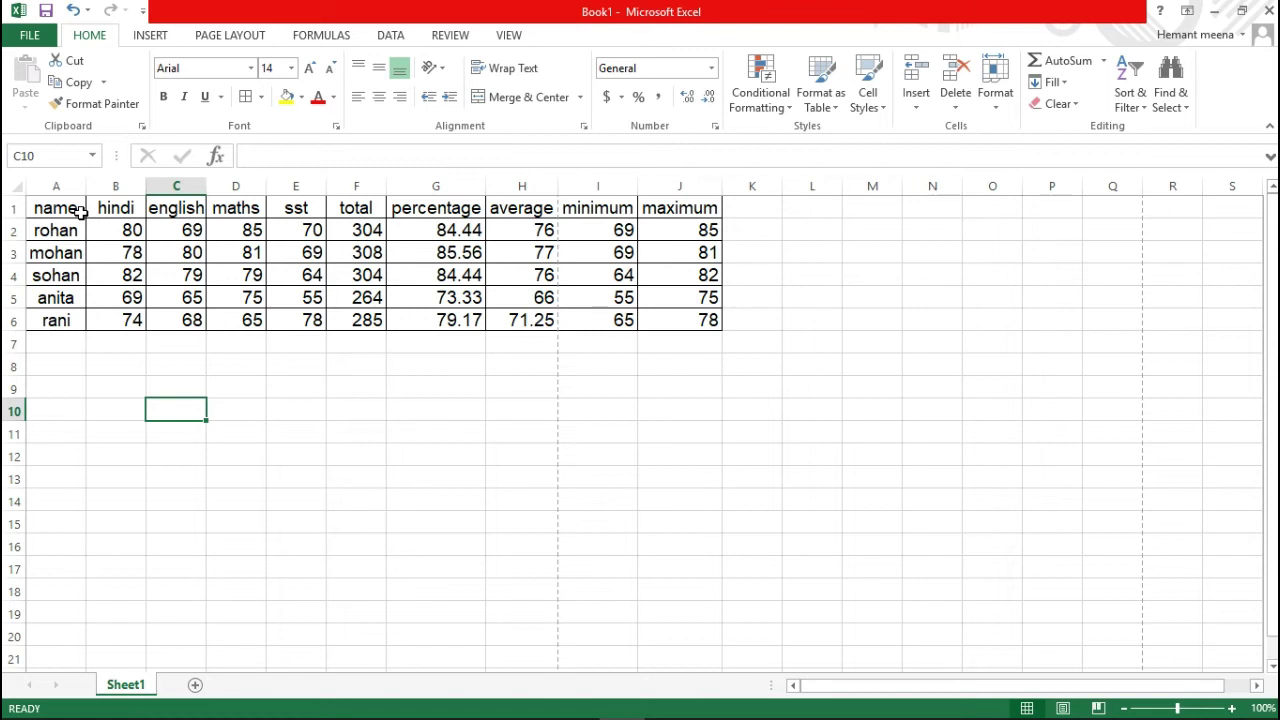
left_click(80, 212)
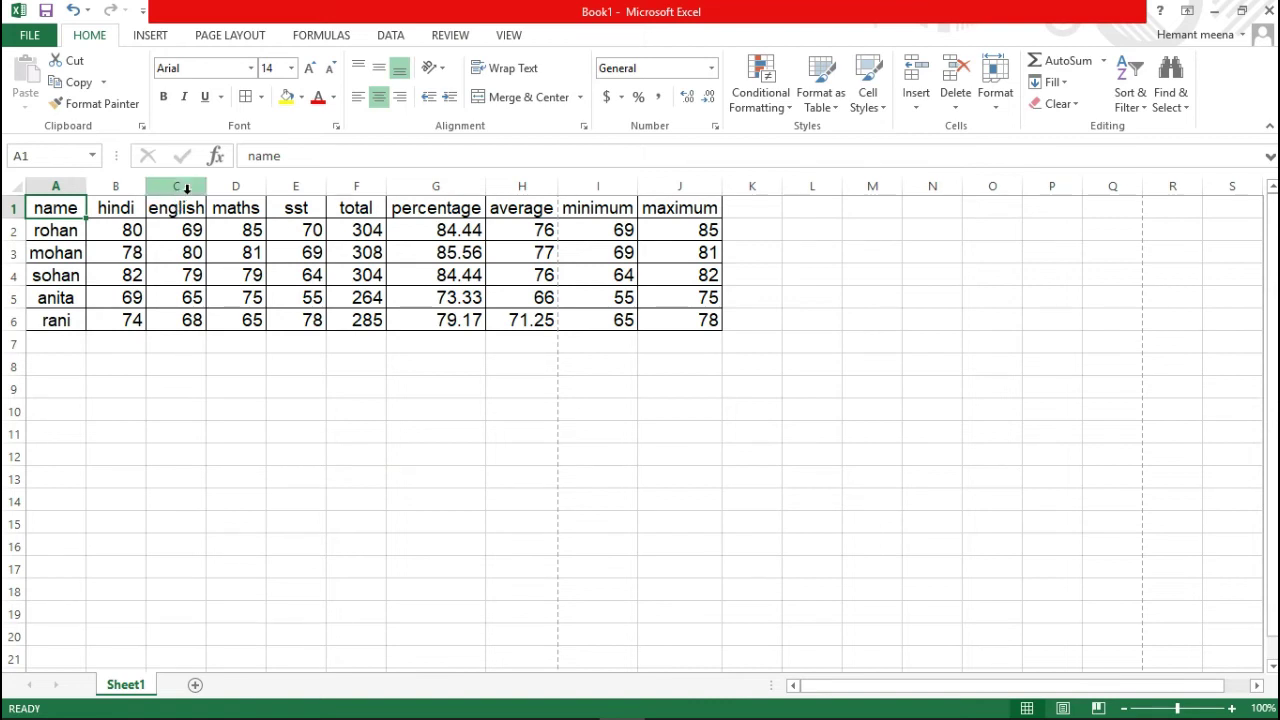
left_click(186, 188)
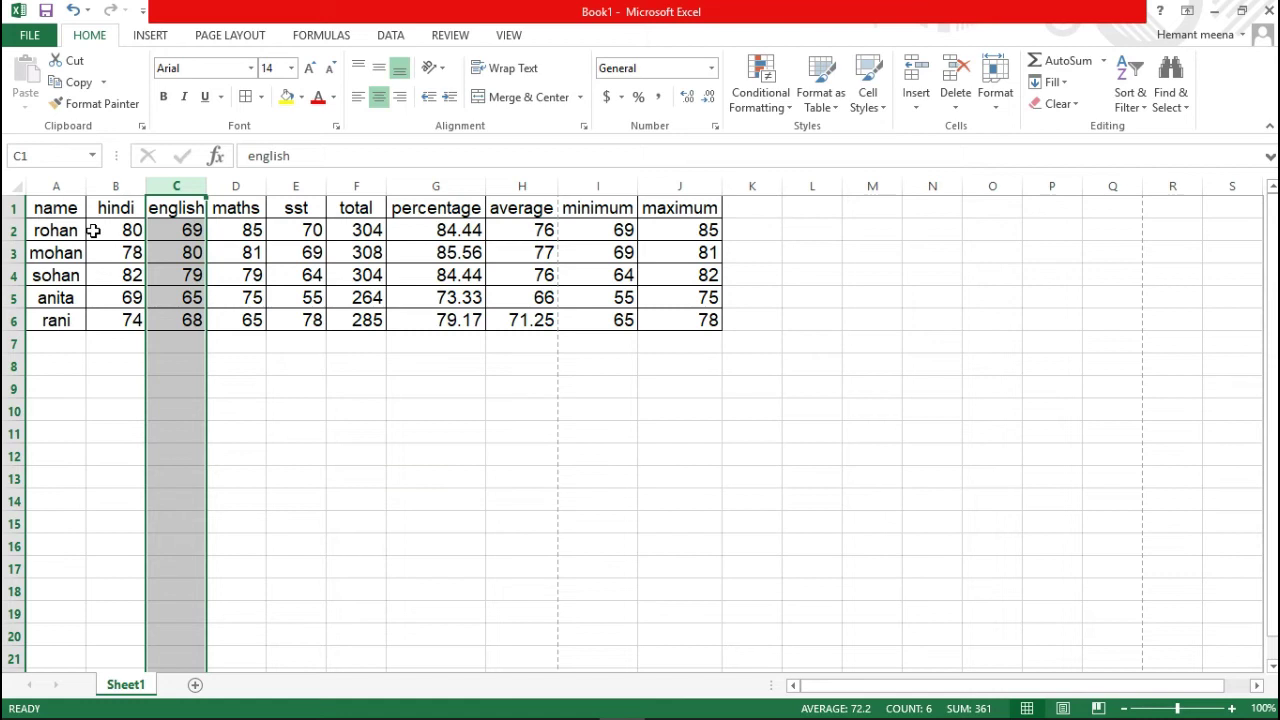
left_click(45, 212)
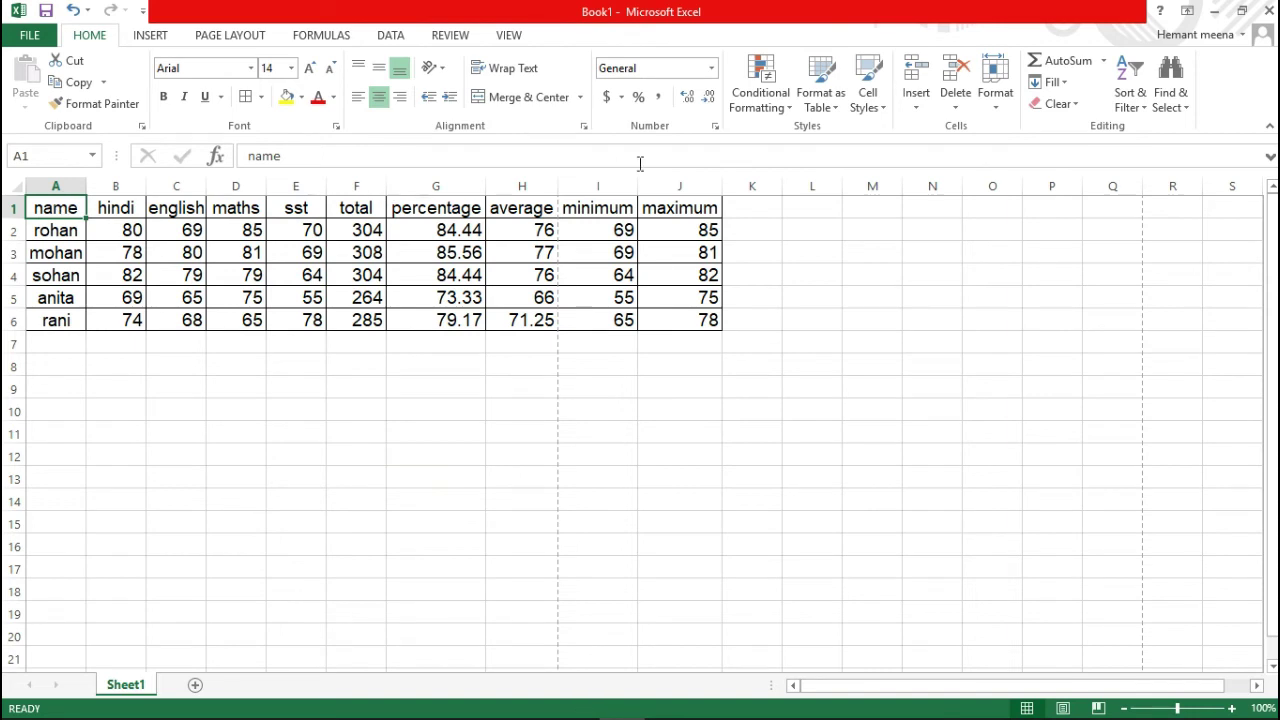
left_click(917, 110)
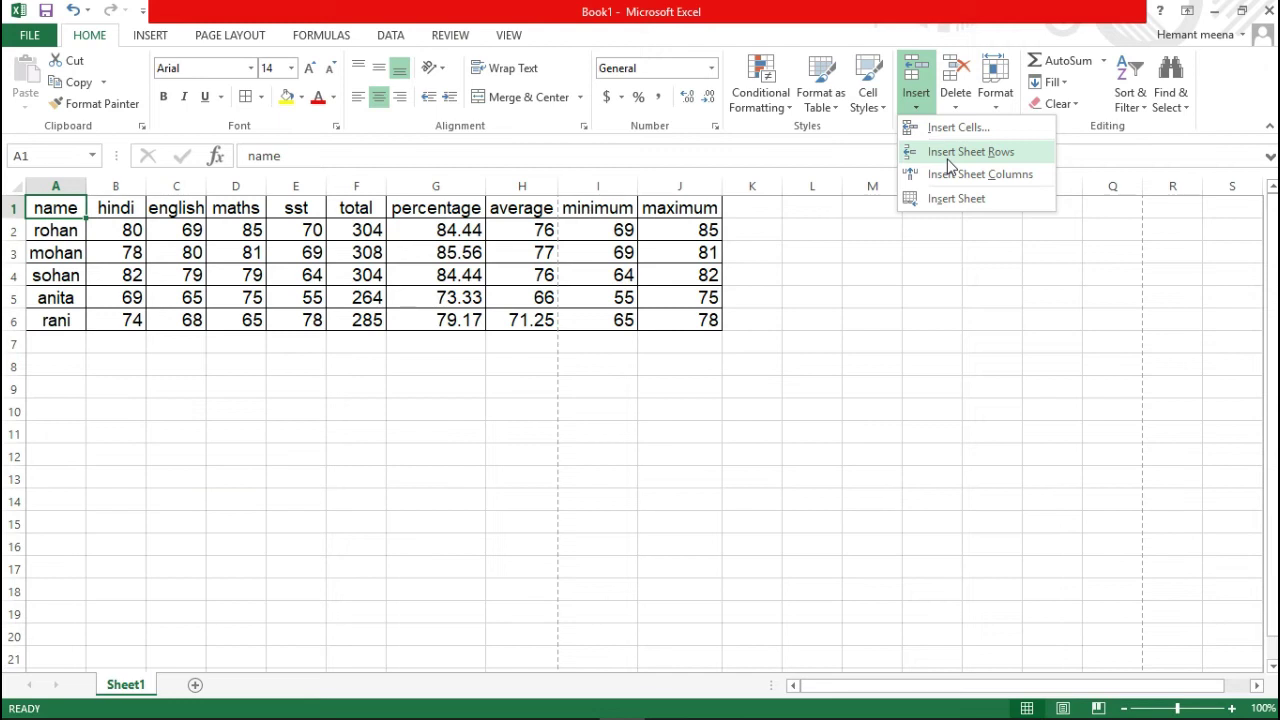
left_click(946, 155)
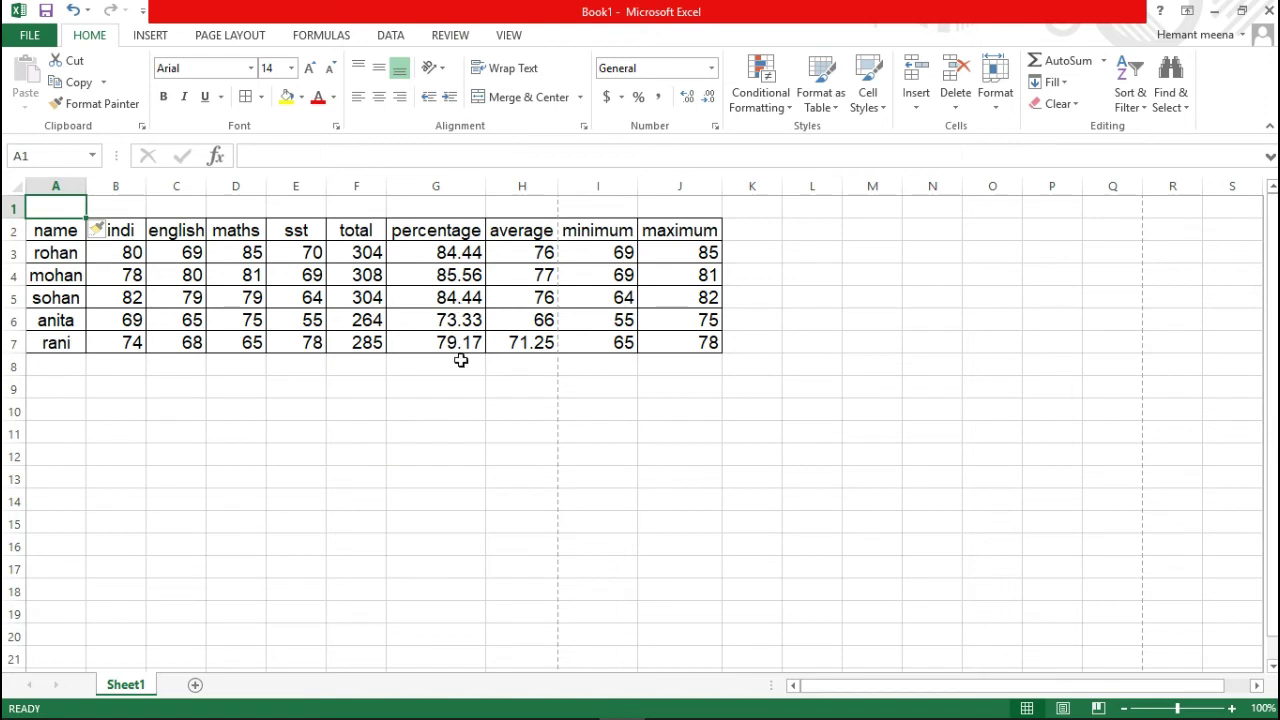
key("ctrl+z")
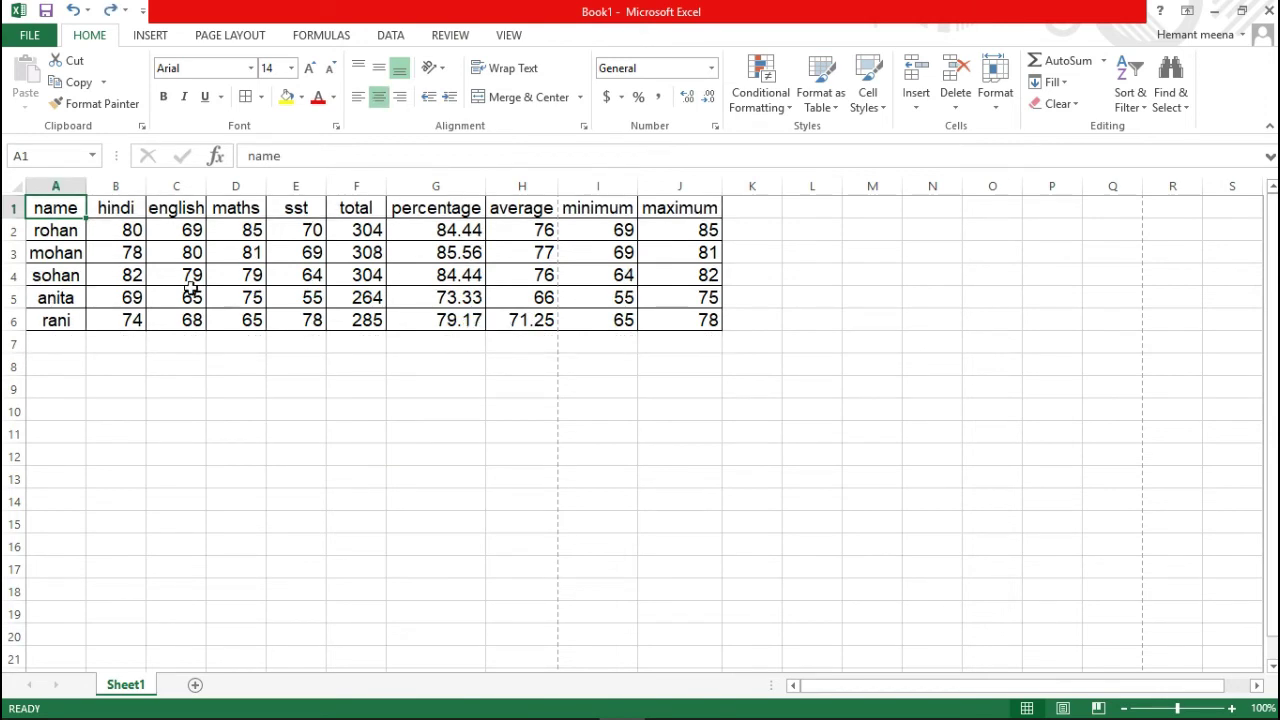
Insert an entire blank row at row 1, shifting the table down to A2:J7
right_click(53, 209)
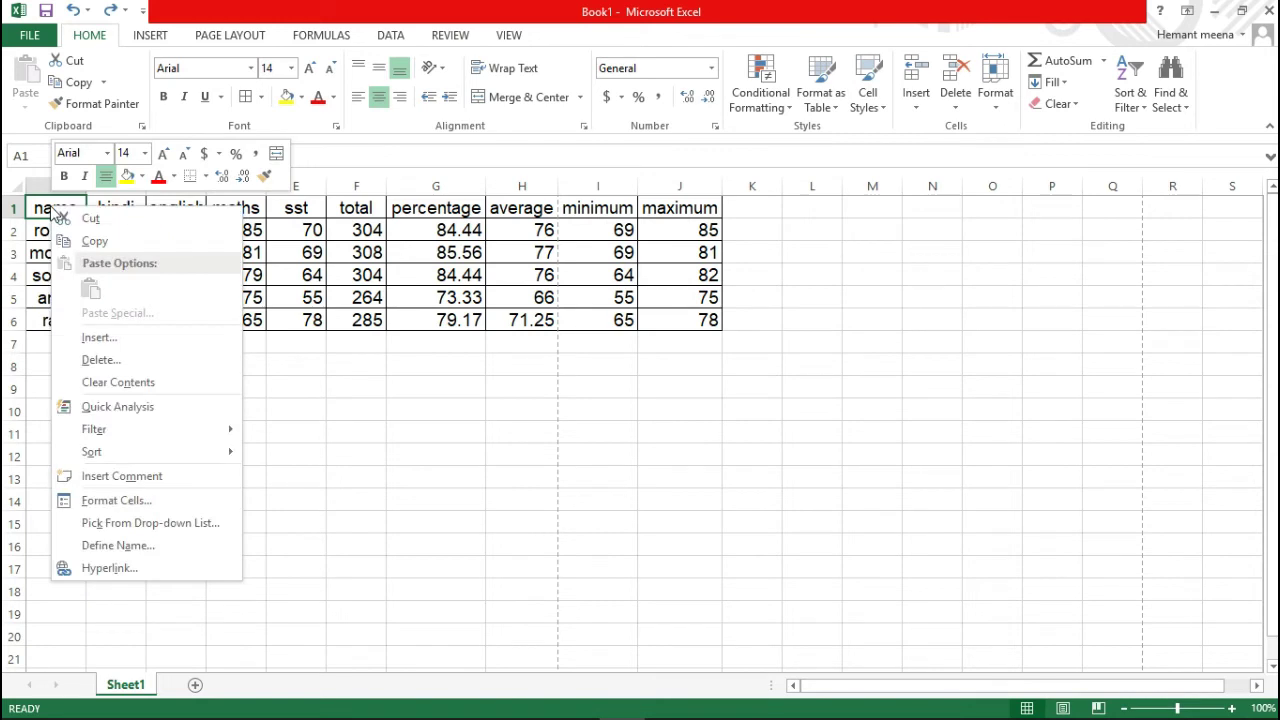
left_click(97, 340)
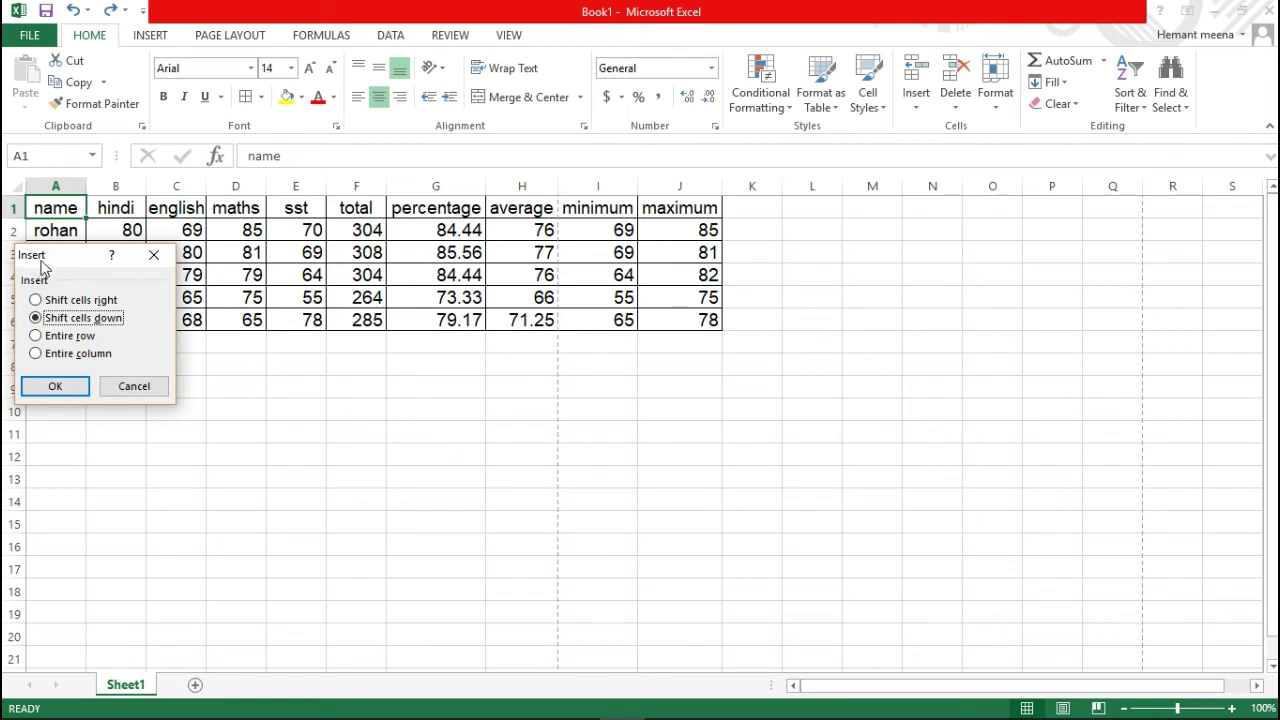
left_click_drag(43, 266, 100, 280)
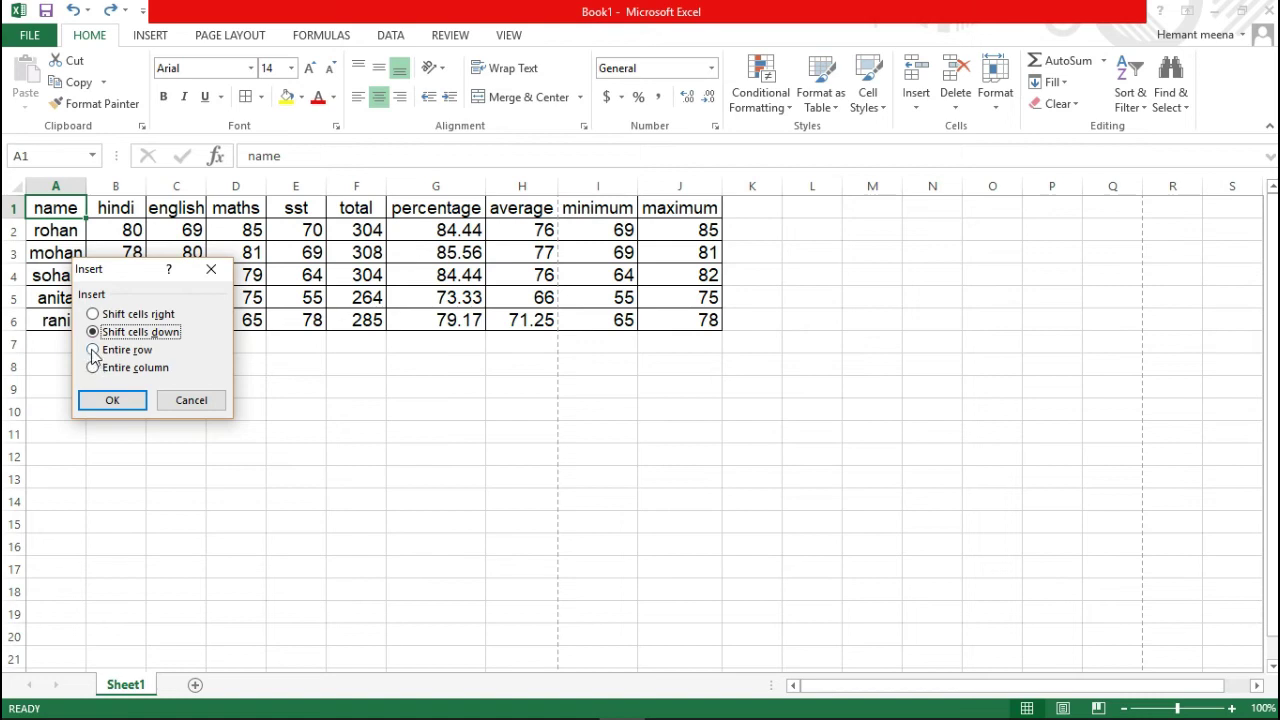
left_click(93, 351)
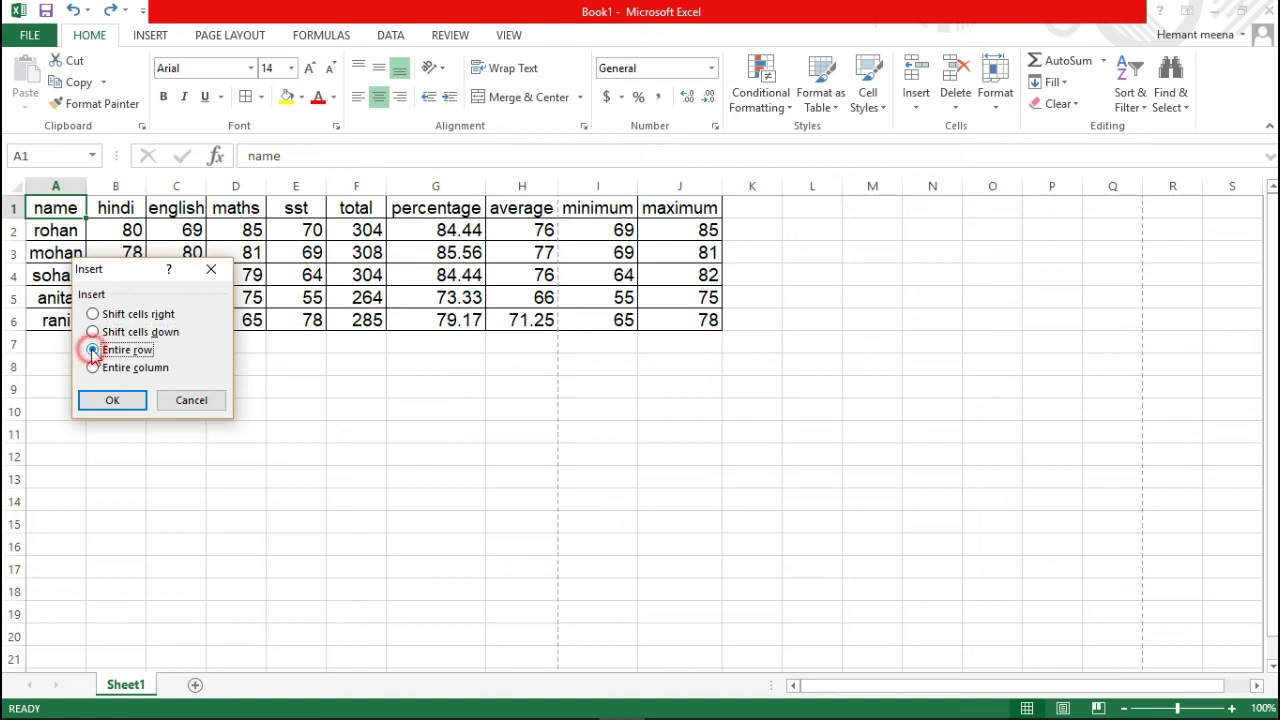
left_click(111, 400)
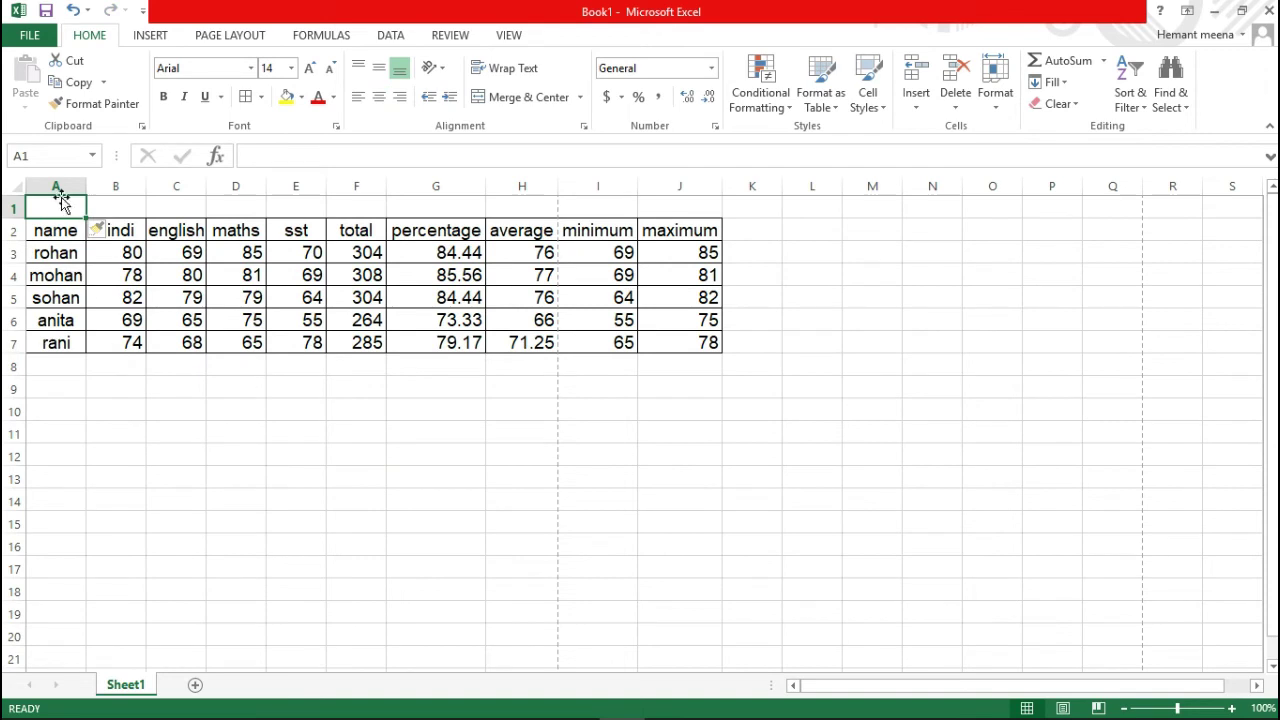
Enter the title 'Subodh senior sec school jaipur' in cell B1
left_click(166, 210)
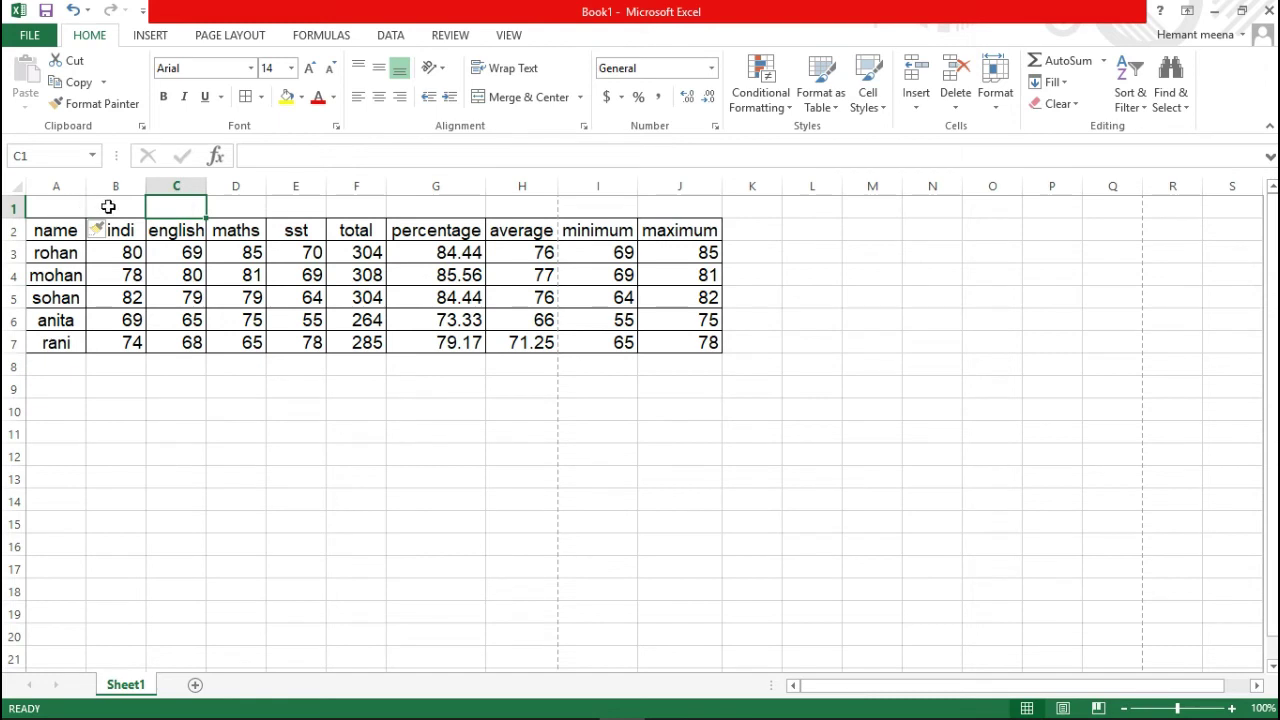
left_click(158, 204)
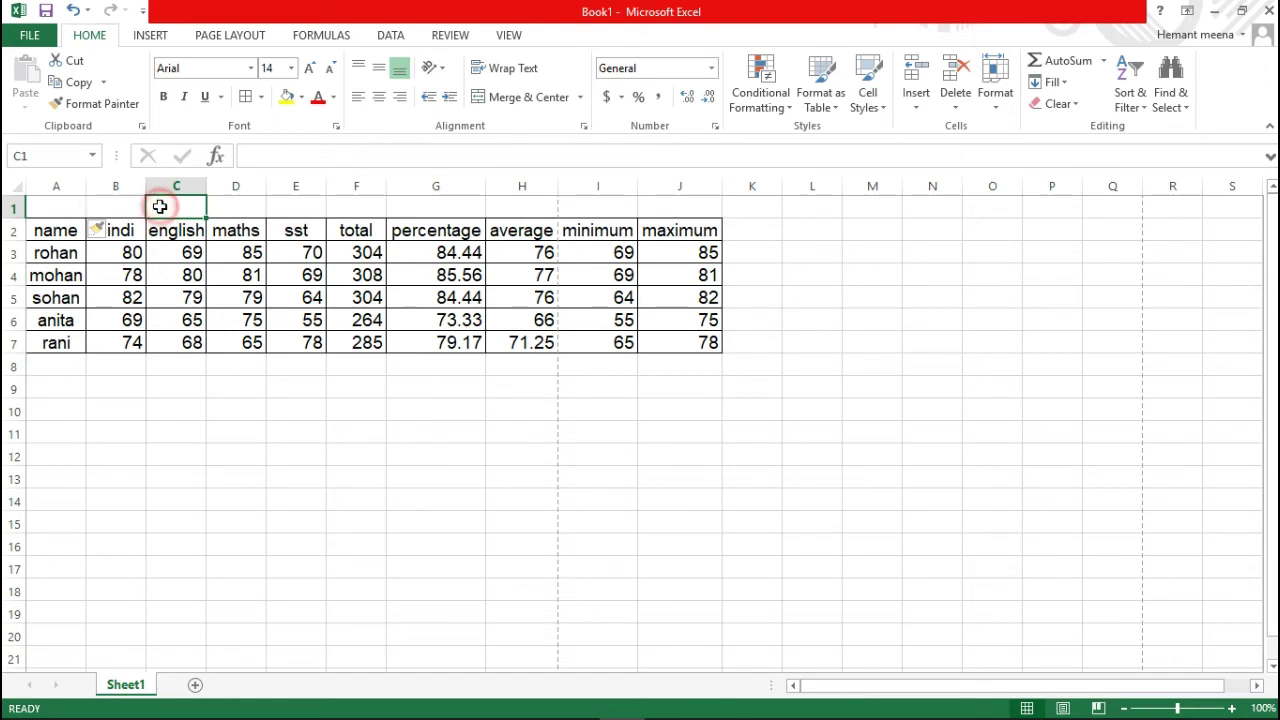
left_click(53, 208)
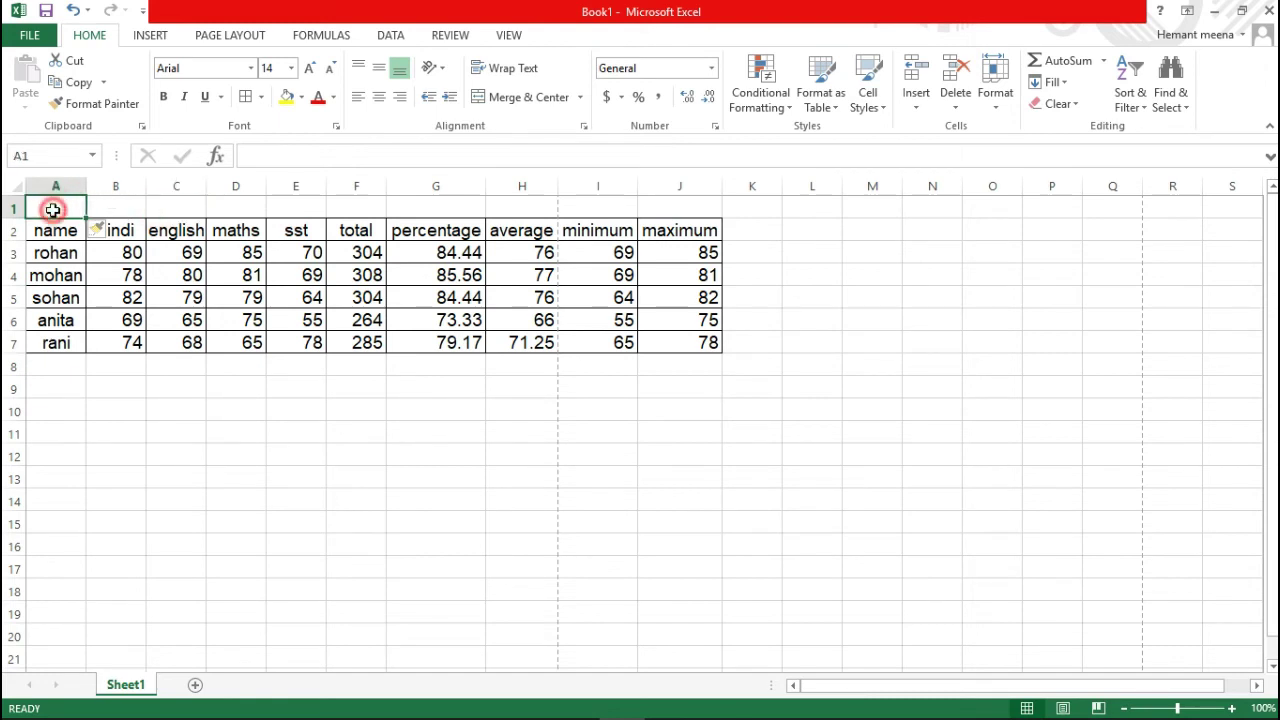
left_click(134, 208)
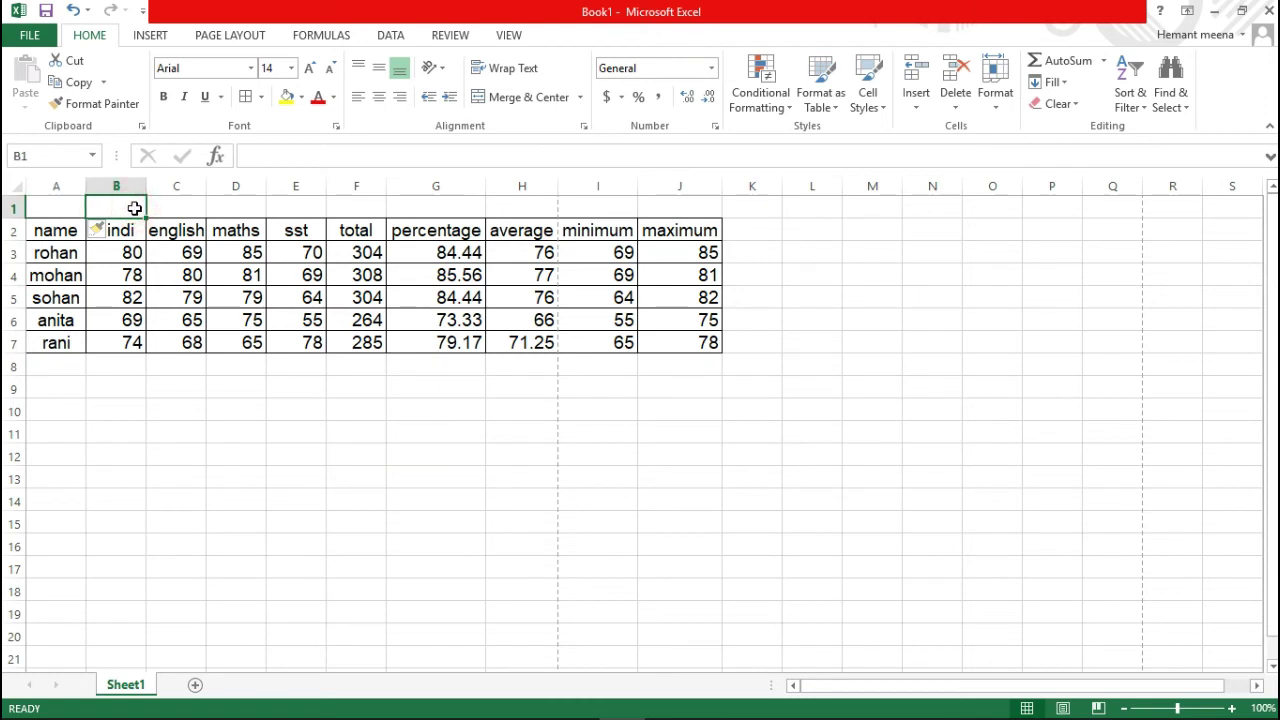
type("Sub")
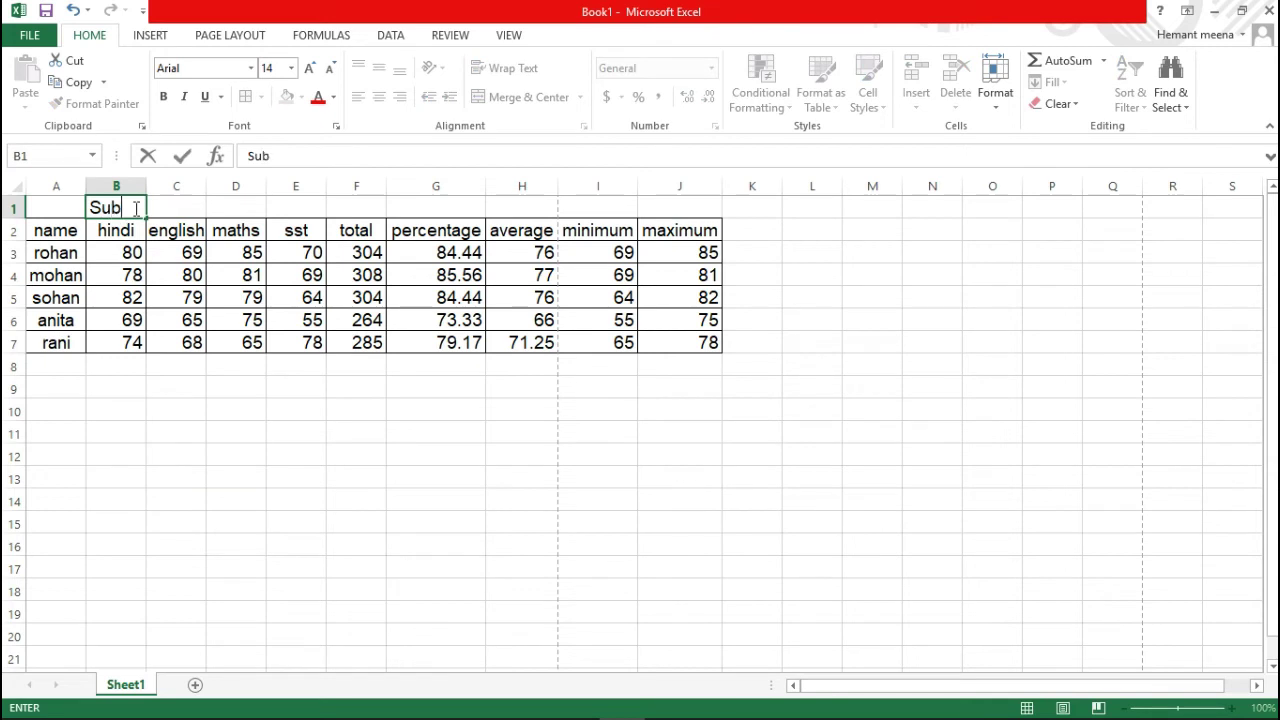
type("odh s")
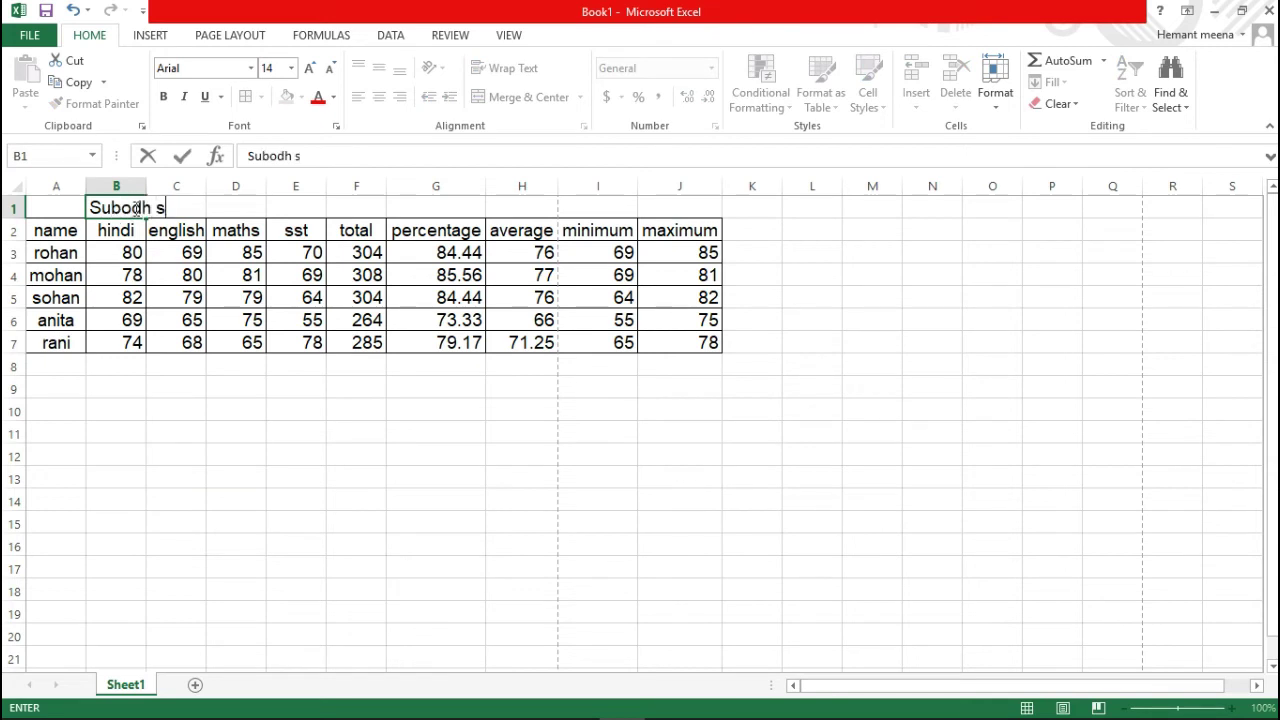
type("enio")
type("r sec s")
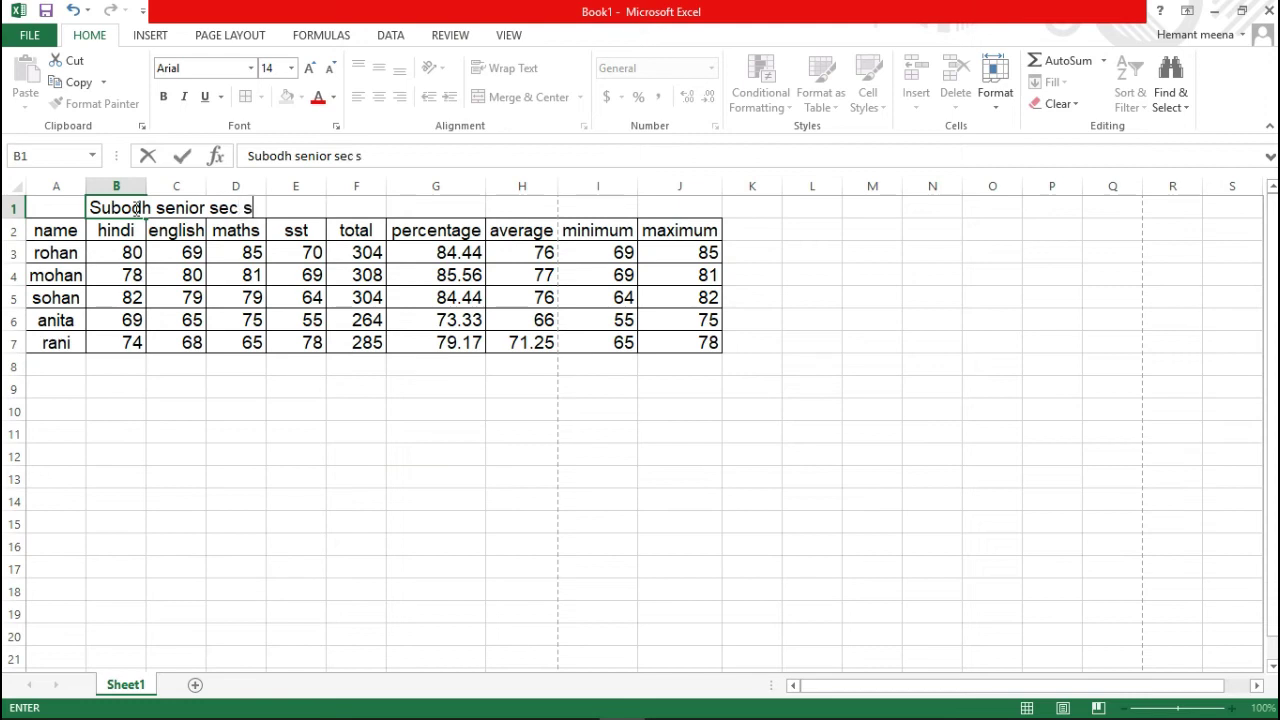
type("choolv")
key("BackSpace")
type("jaip")
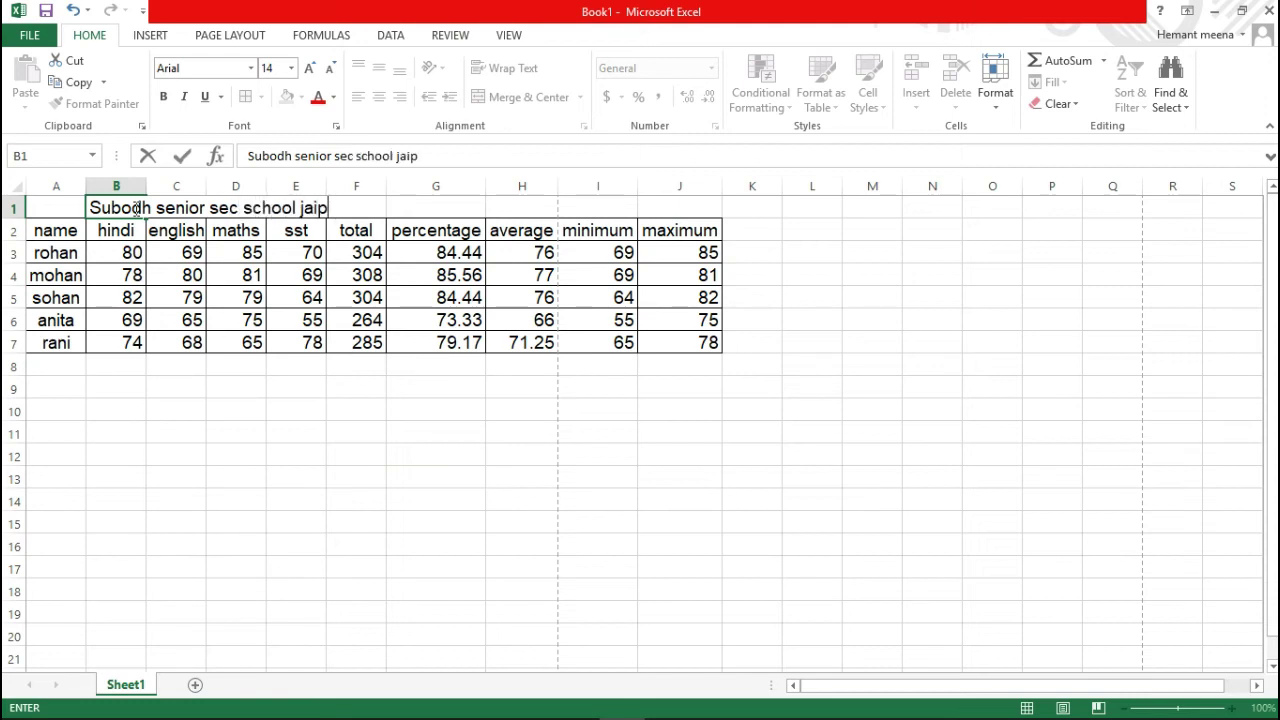
type("ur")
left_click(365, 206)
left_click(432, 206)
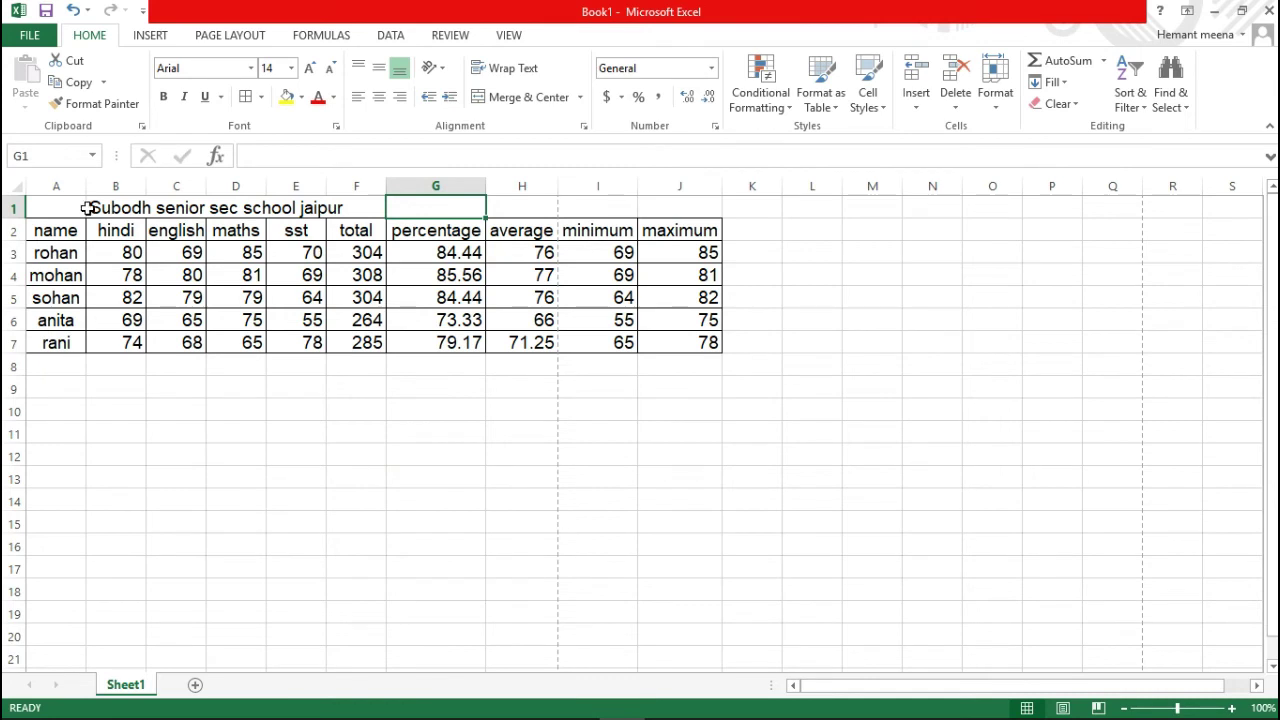
Review the title row cells B1 to D1, then select A1
left_click(104, 207)
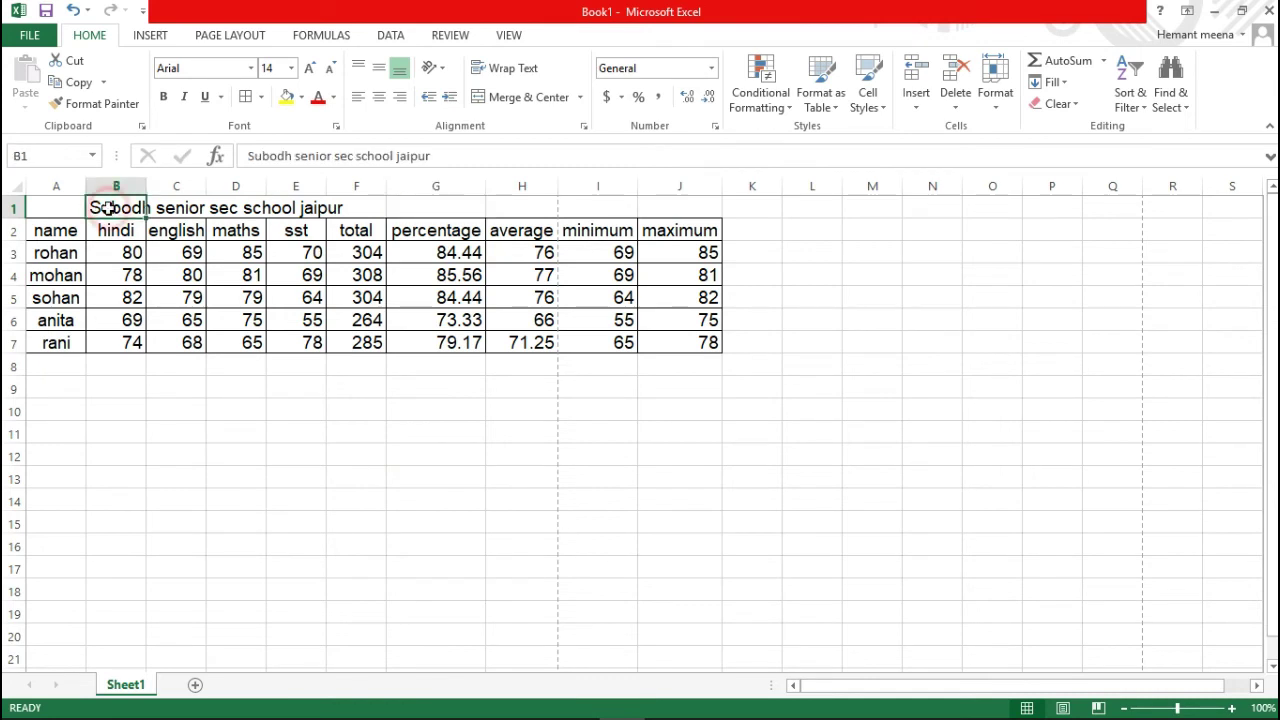
left_click(178, 207)
left_click(235, 206)
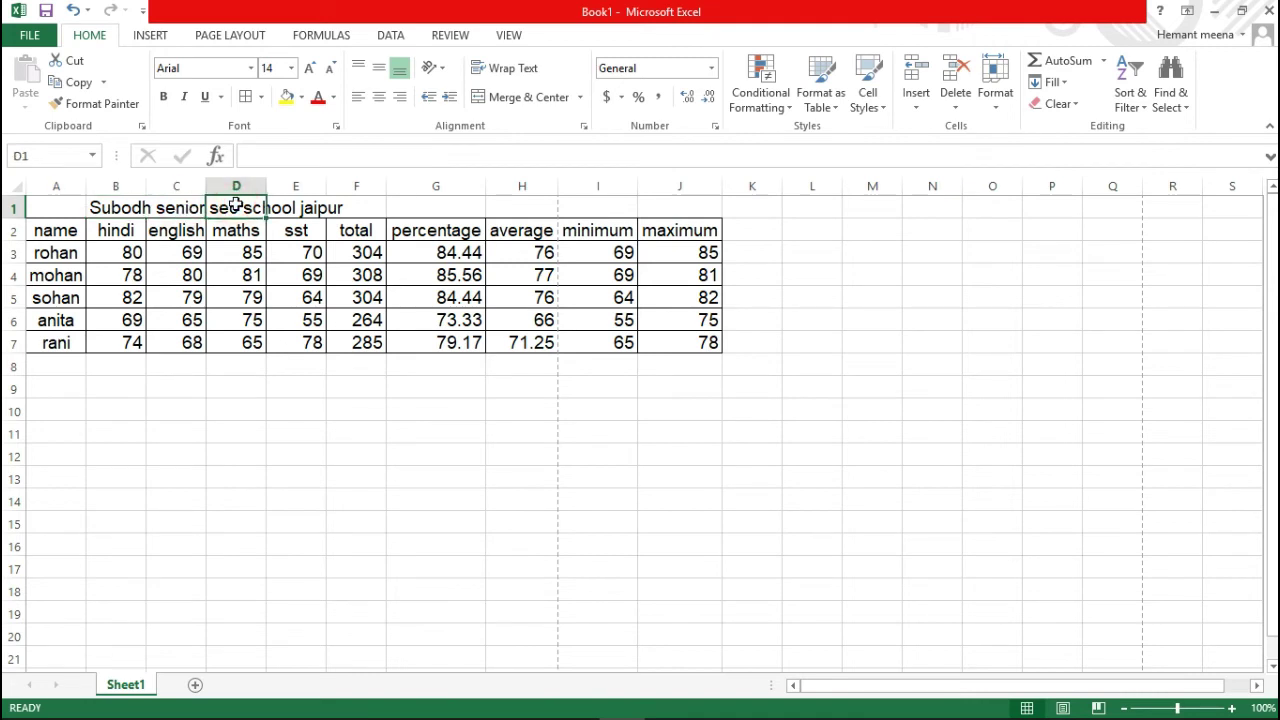
left_click(57, 208)
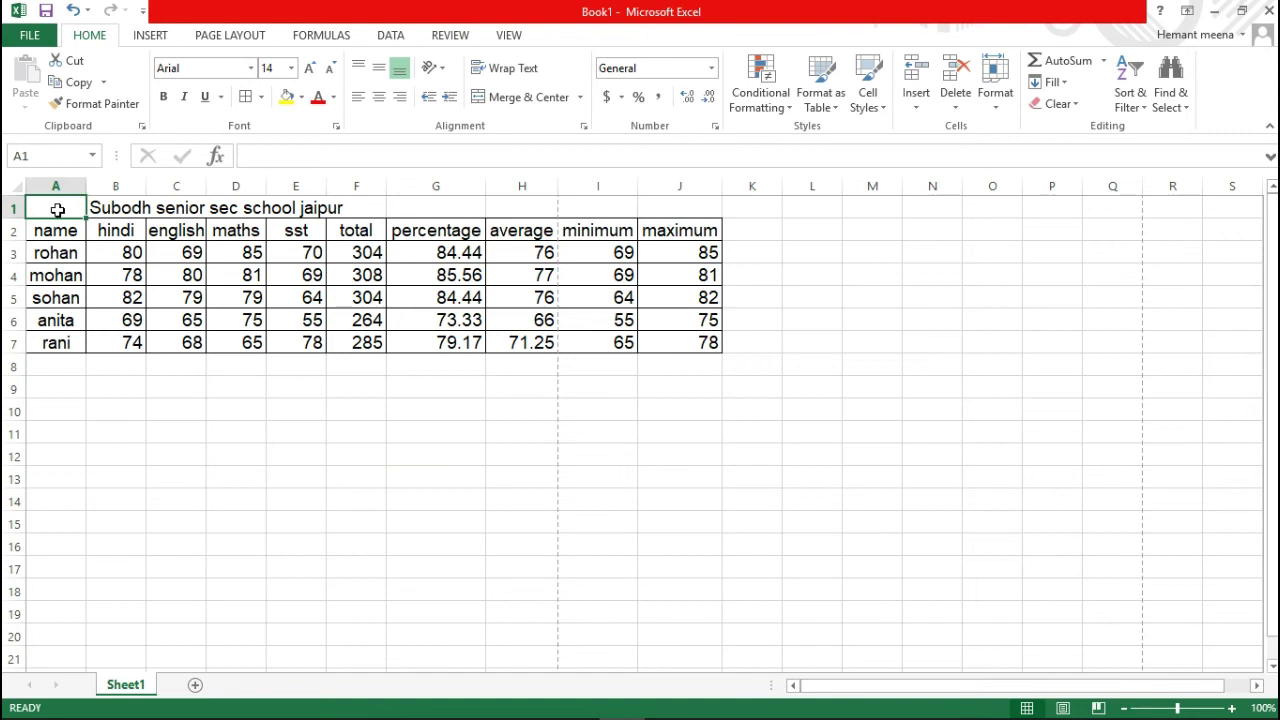
Merge and centre A1:J1 so the title 'Subodh senior sec school jaipur' spans the table
key("shift+Right")
key("shift+Right")
key("shift+Right")
key("shift+Right")
key("shift+Right")
key("shift+Right")
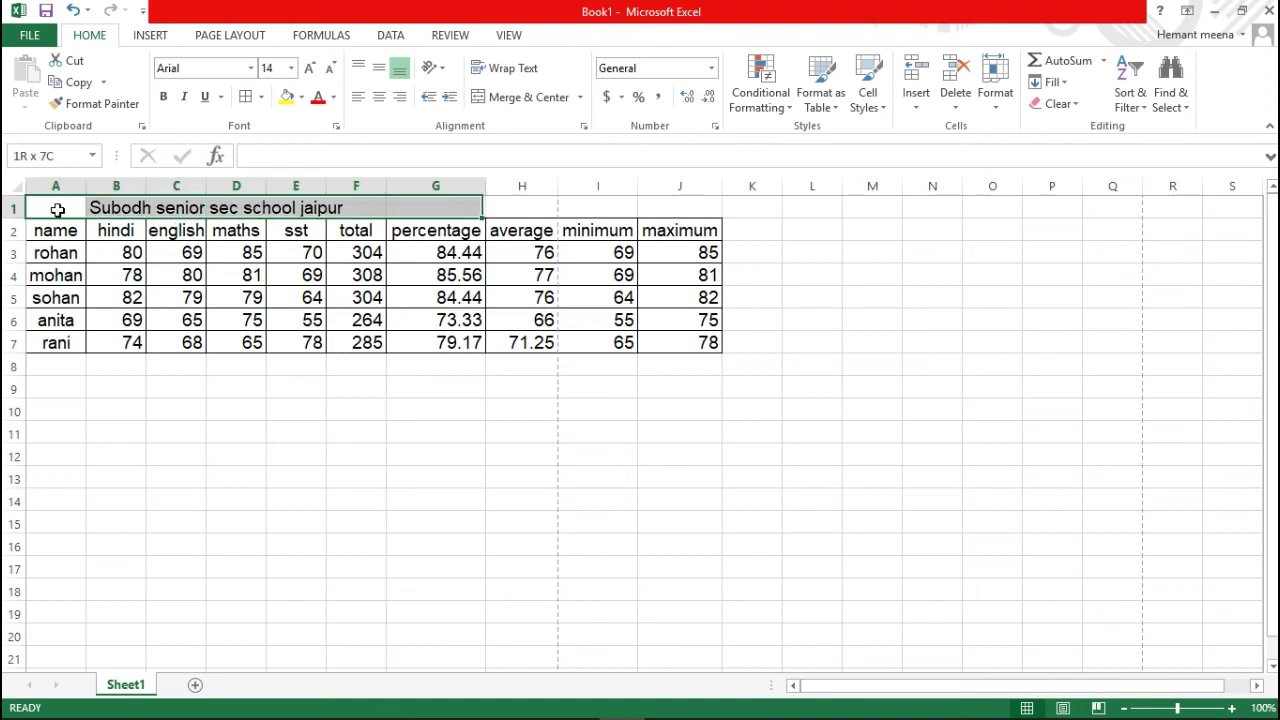
key("shift+Right")
key("shift+Right")
key("shift+Right")
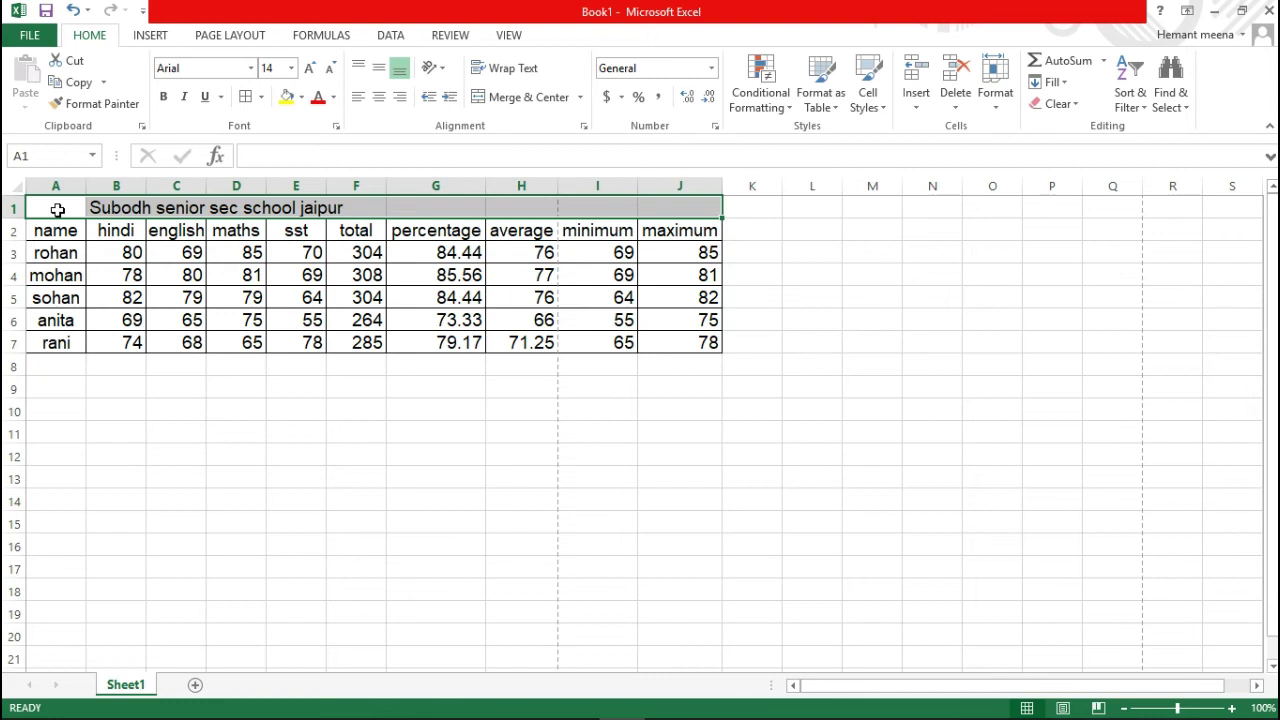
left_click(515, 97)
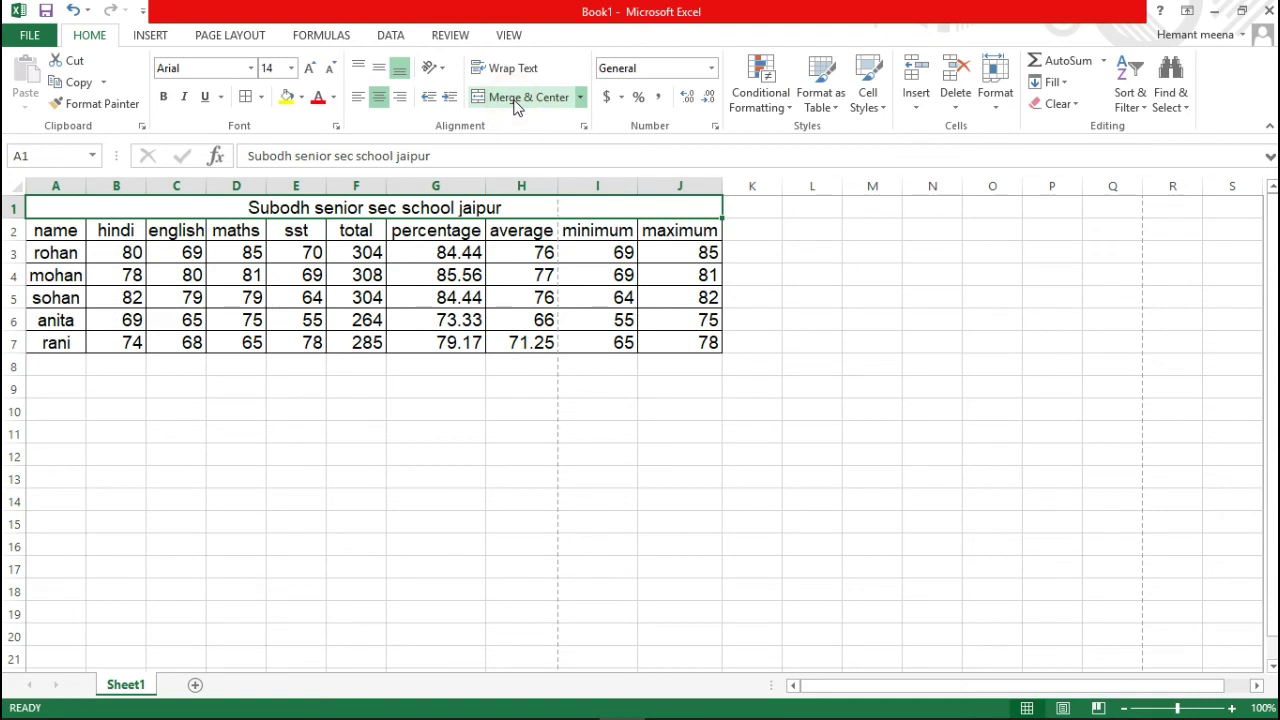
left_click(512, 207)
left_click(512, 207)
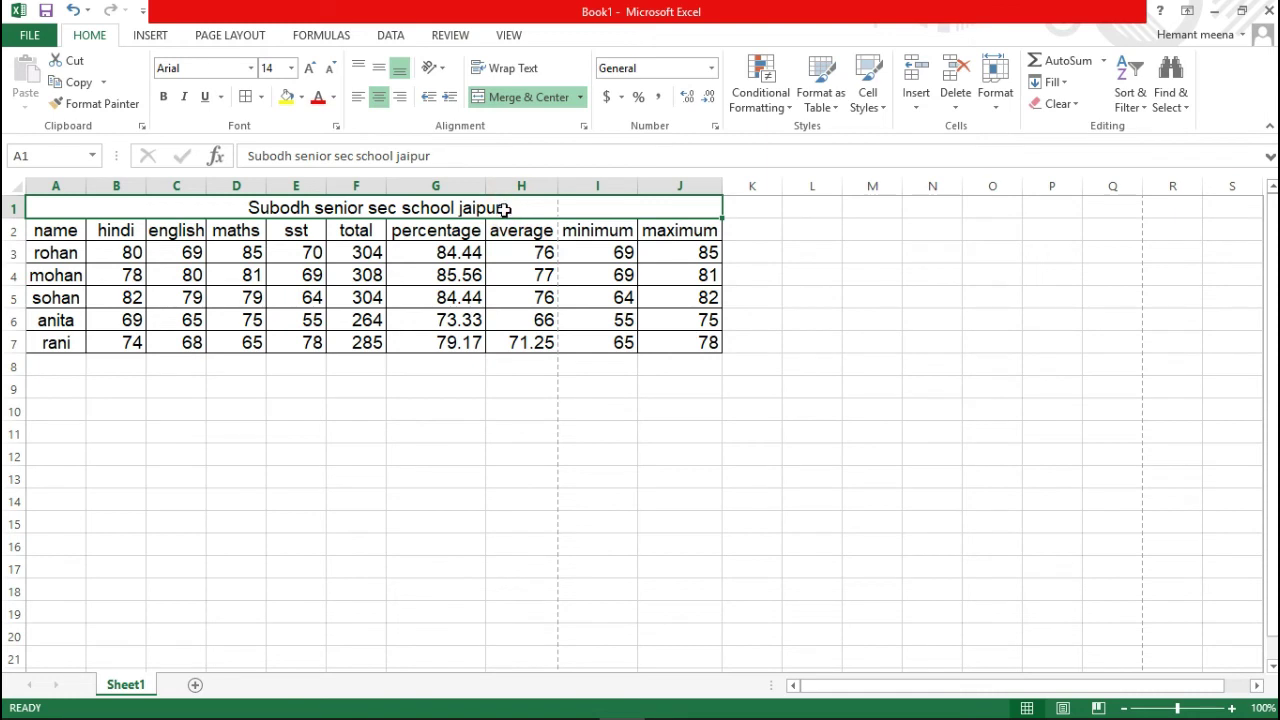
left_click(507, 208)
left_click(507, 208)
left_click(504, 207)
left_click(503, 207)
left_click(509, 207)
Make the title text size 16, bold and underlined
double_click(507, 207)
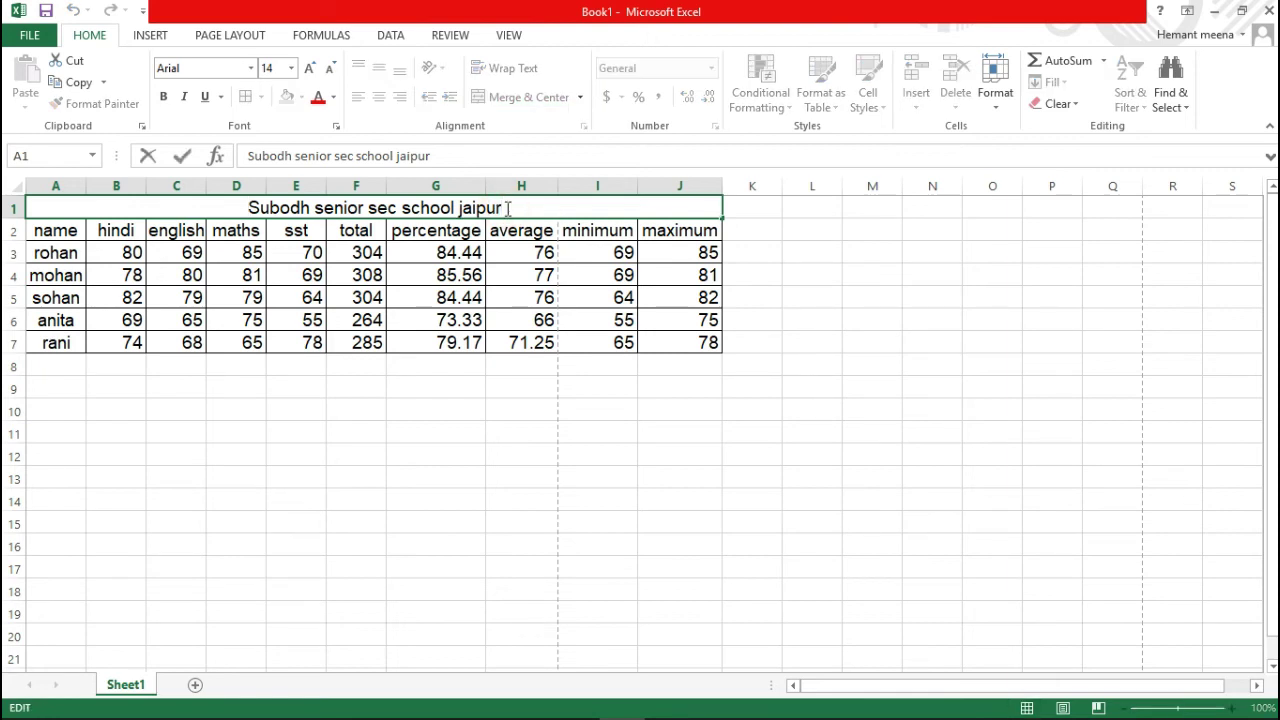
key("shift+Left")
key("shift+Left")
key("shift+Left")
key("shift+Left")
key("shift+Left")
key("shift+Left")
key("shift+Left")
key("shift+Left")
key("shift+Left")
key("shift+Home")
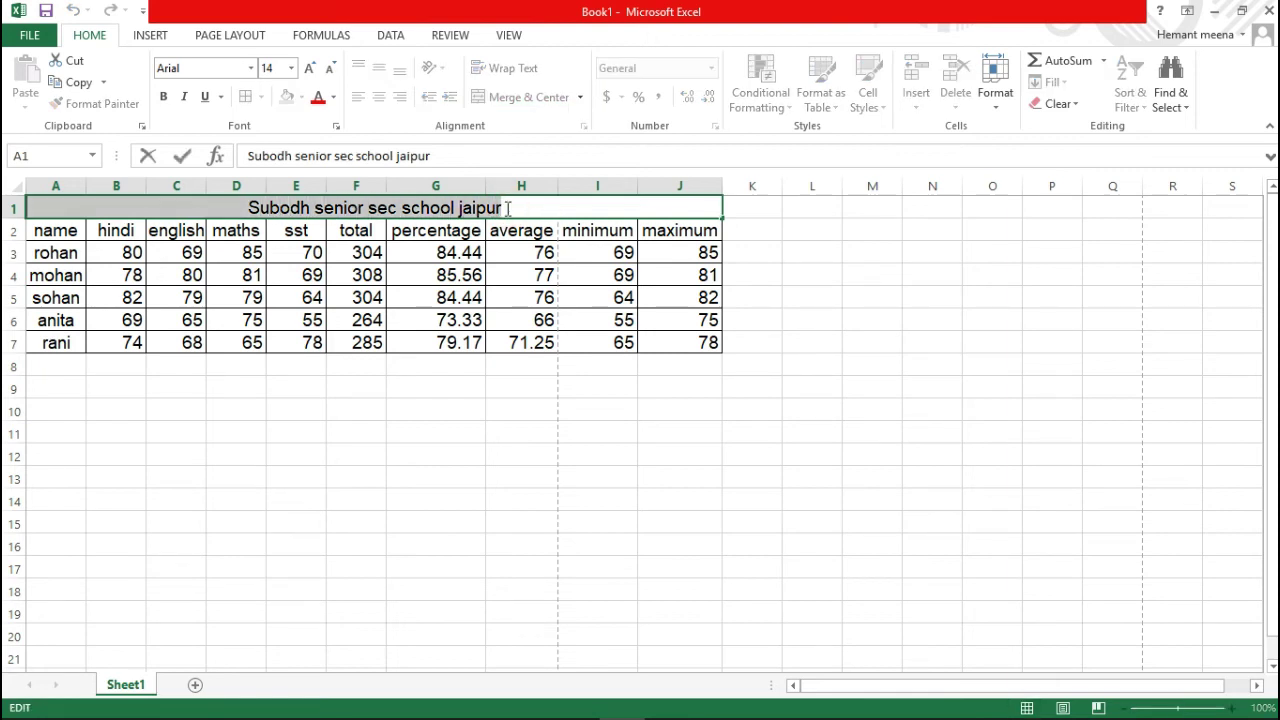
left_click(290, 67)
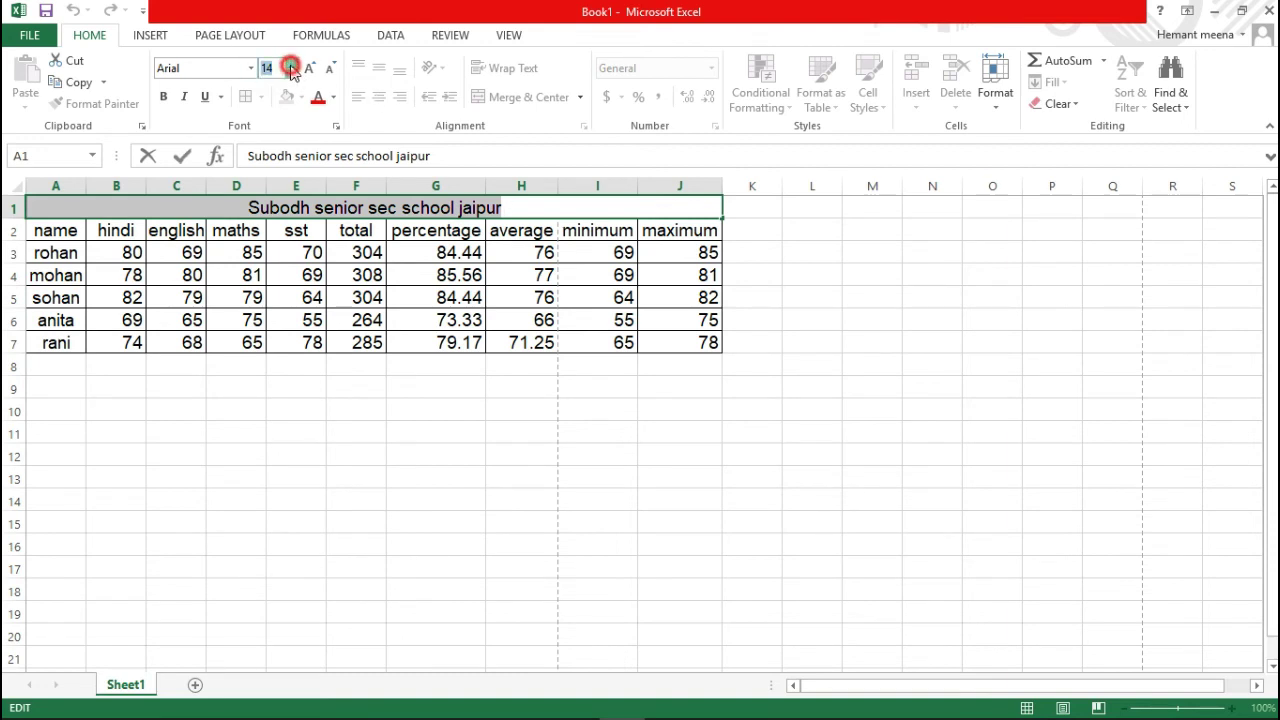
left_click(272, 196)
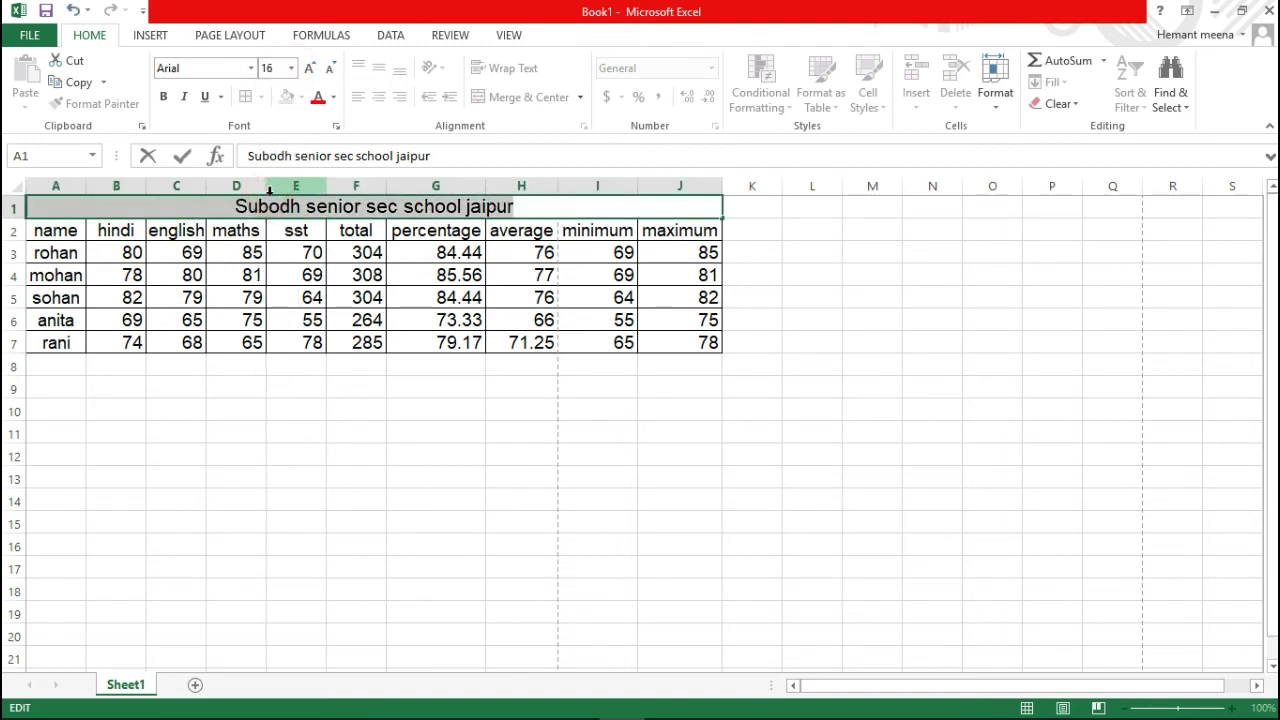
left_click(163, 96)
left_click(205, 97)
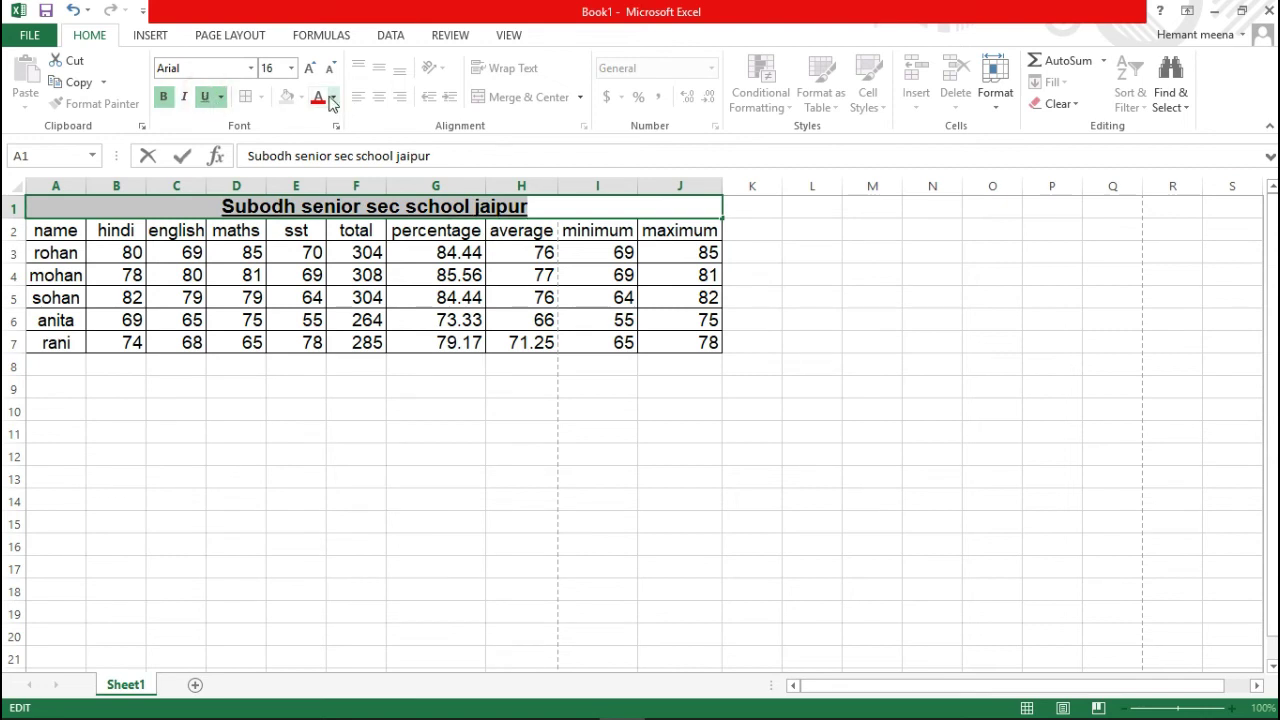
left_click(244, 530)
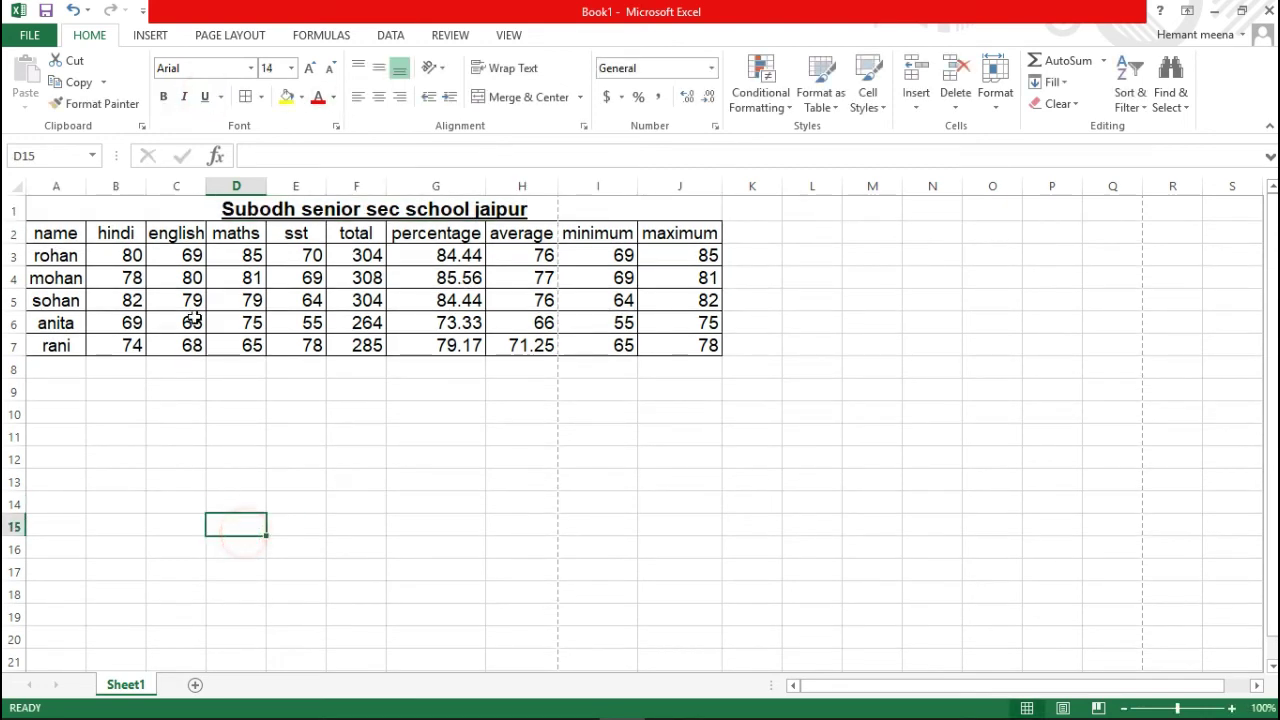
Give the merged title cell a yellow fill and red font colour
left_click(188, 212)
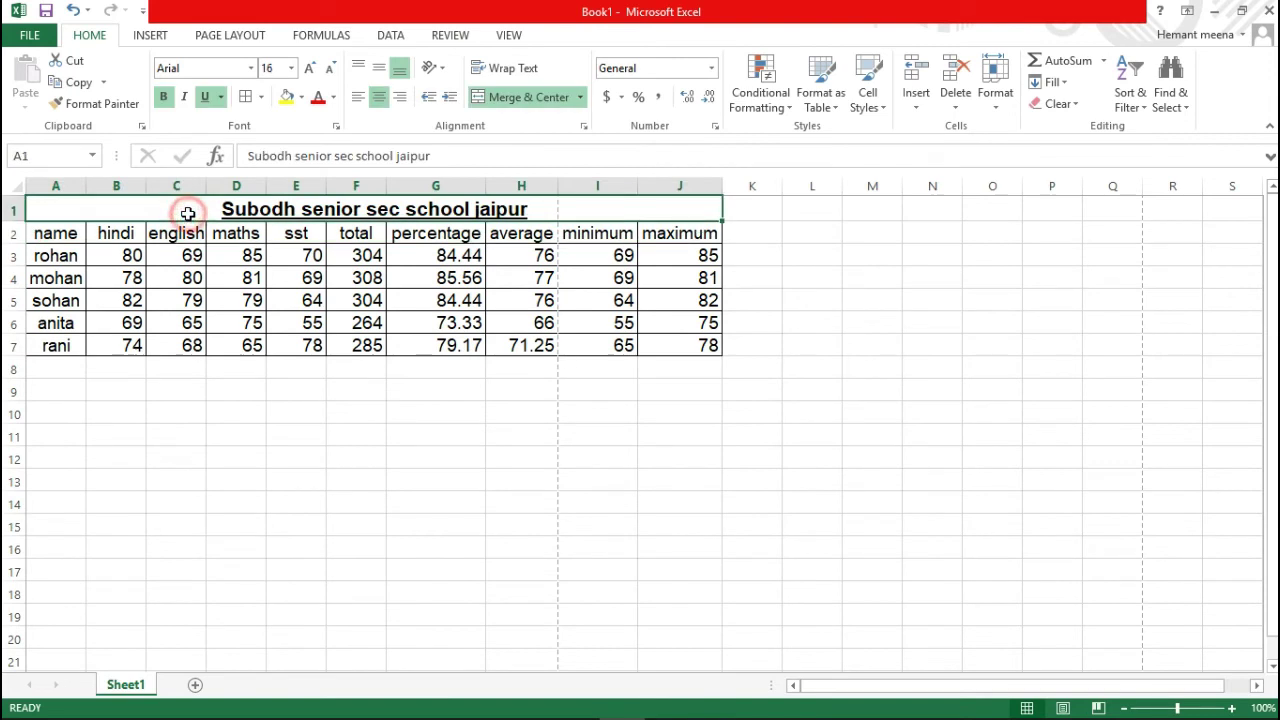
left_click(287, 99)
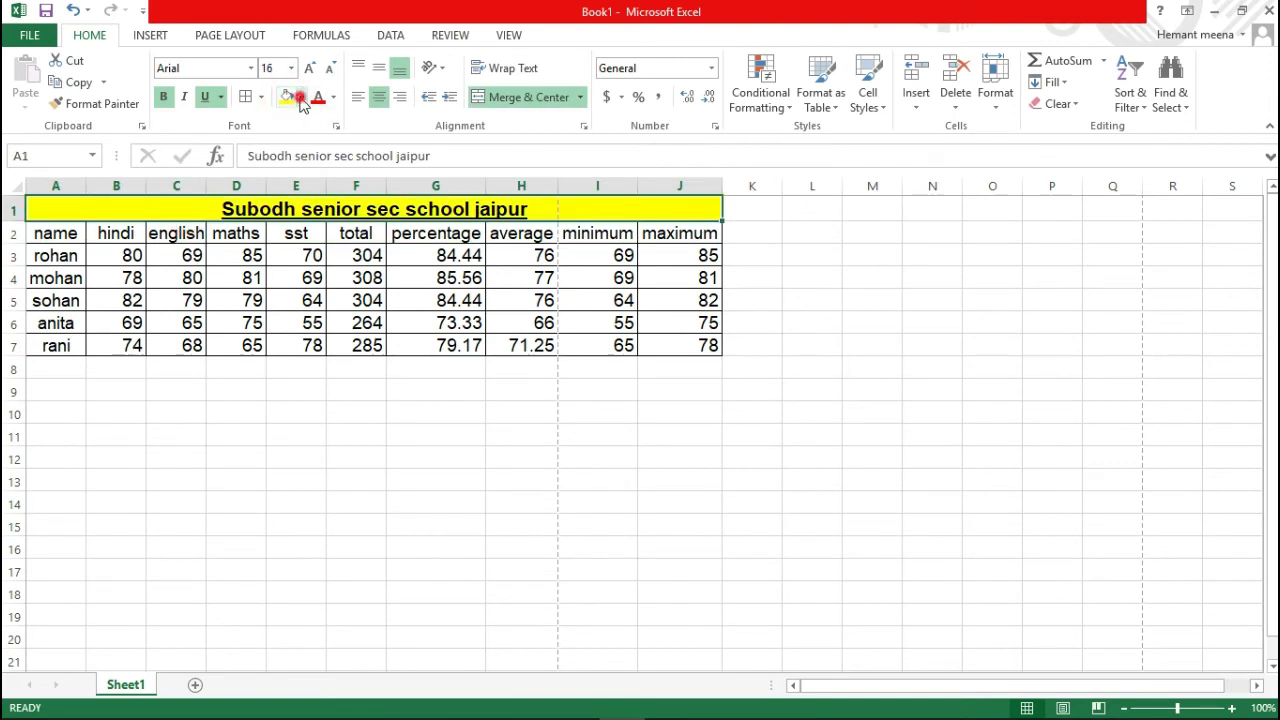
left_click(300, 98)
left_click(301, 99)
left_click(333, 97)
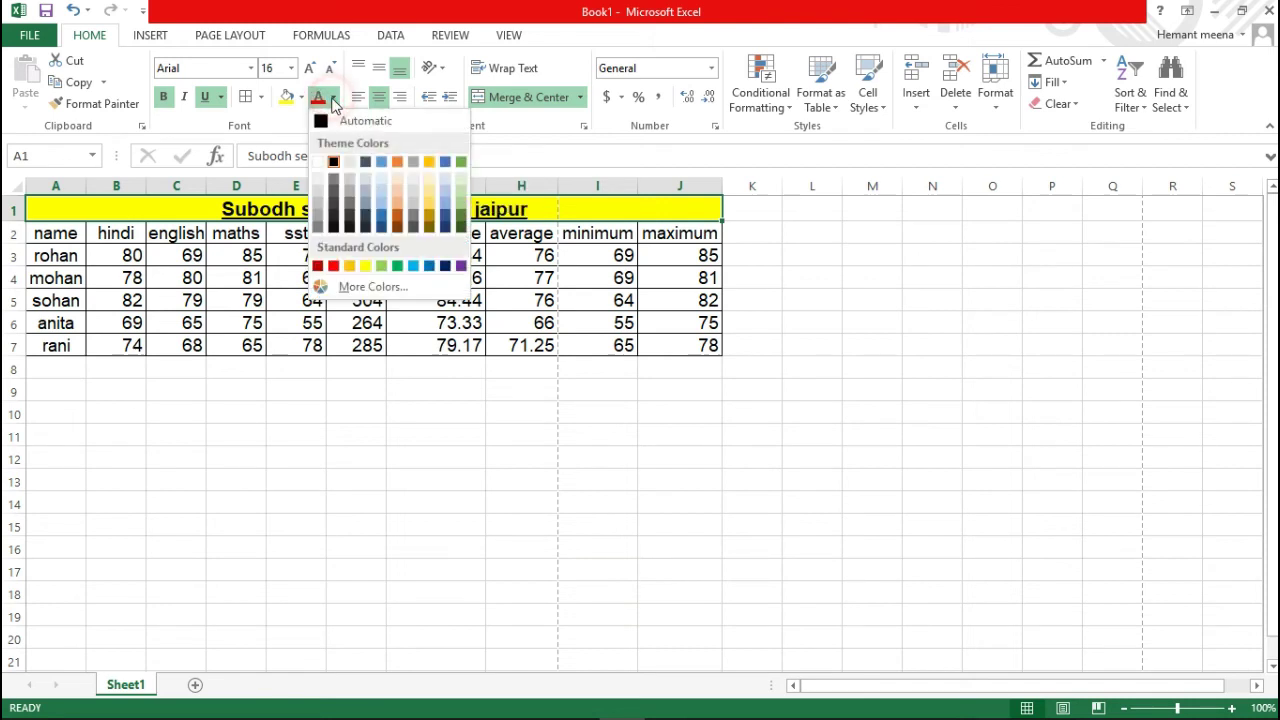
left_click(333, 97)
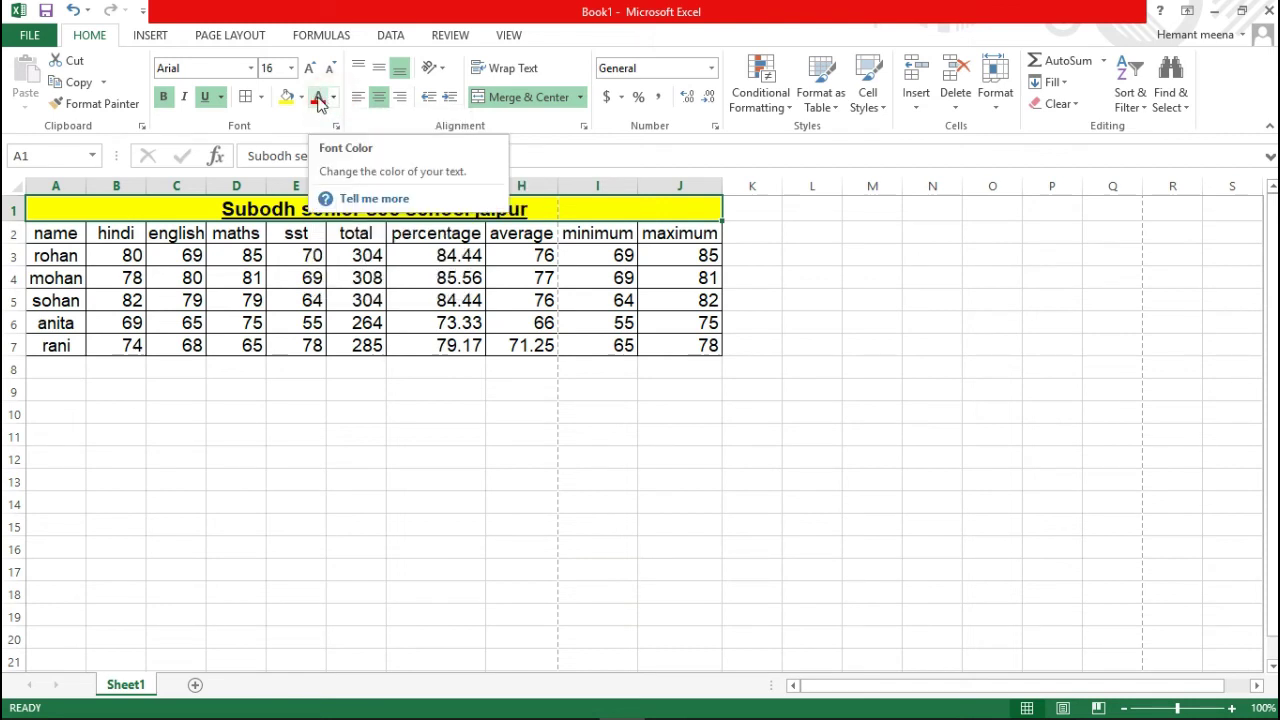
left_click(319, 100)
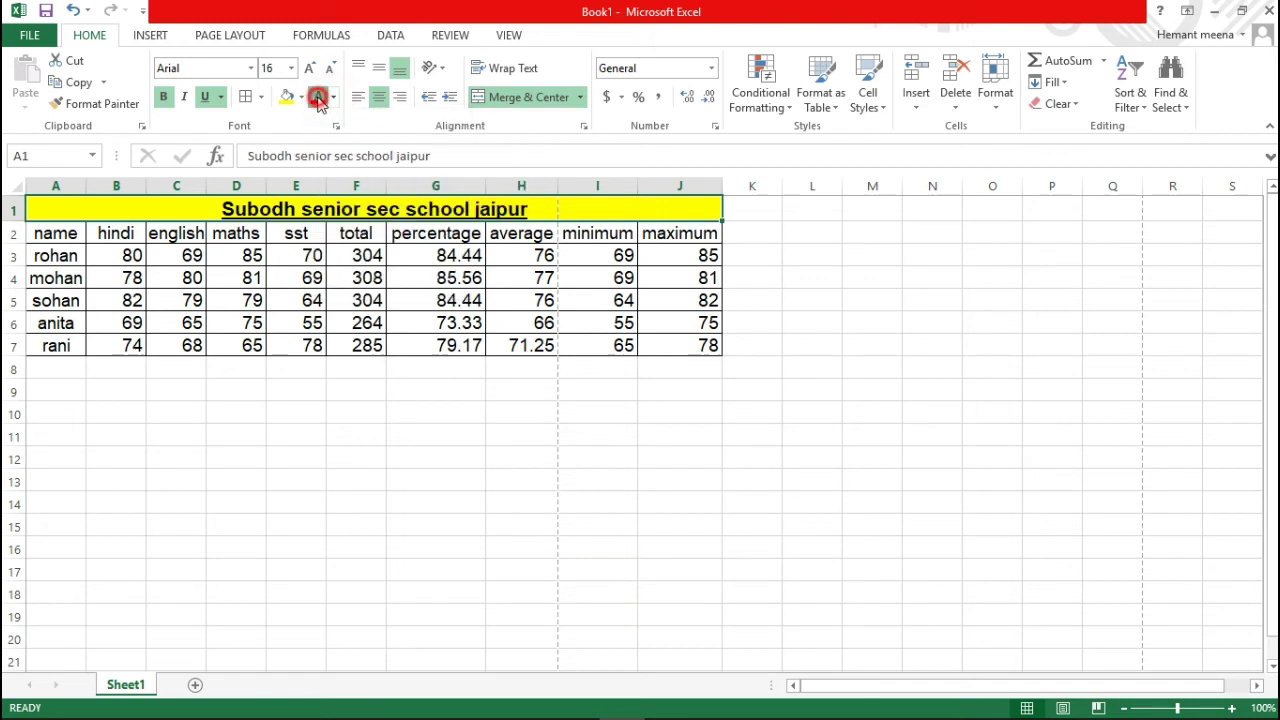
left_click(180, 499)
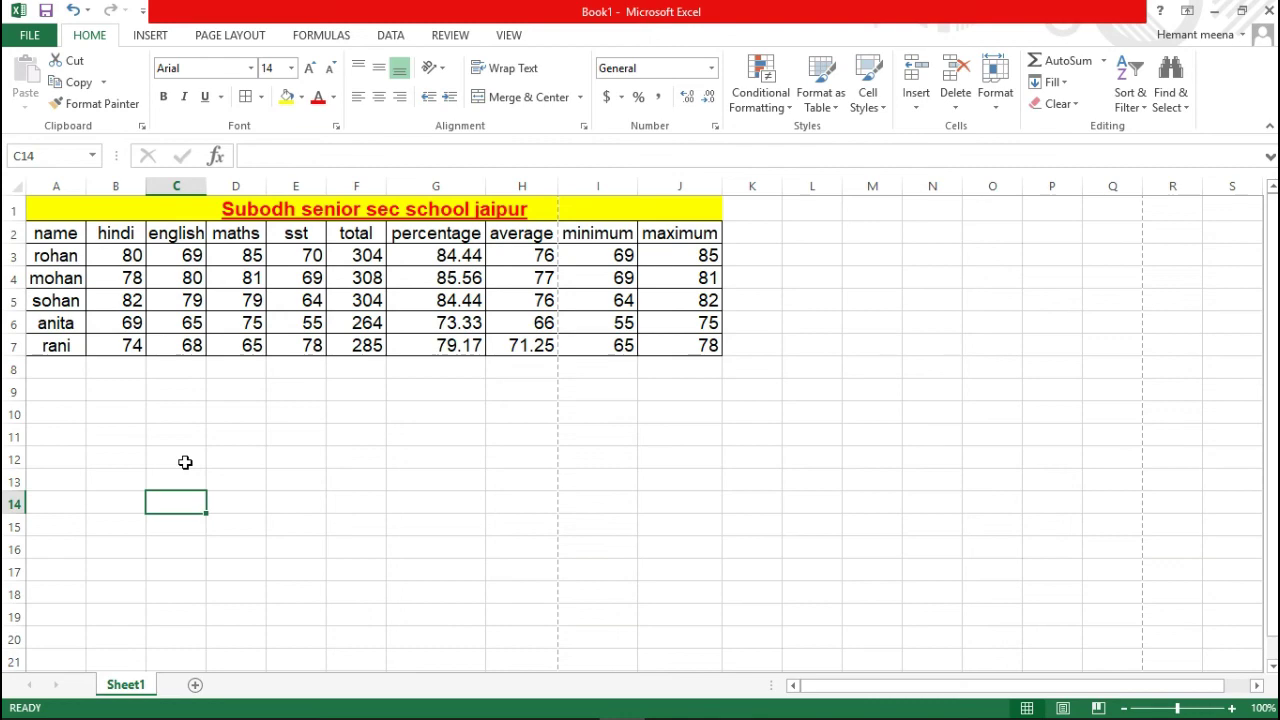
left_click(32, 38)
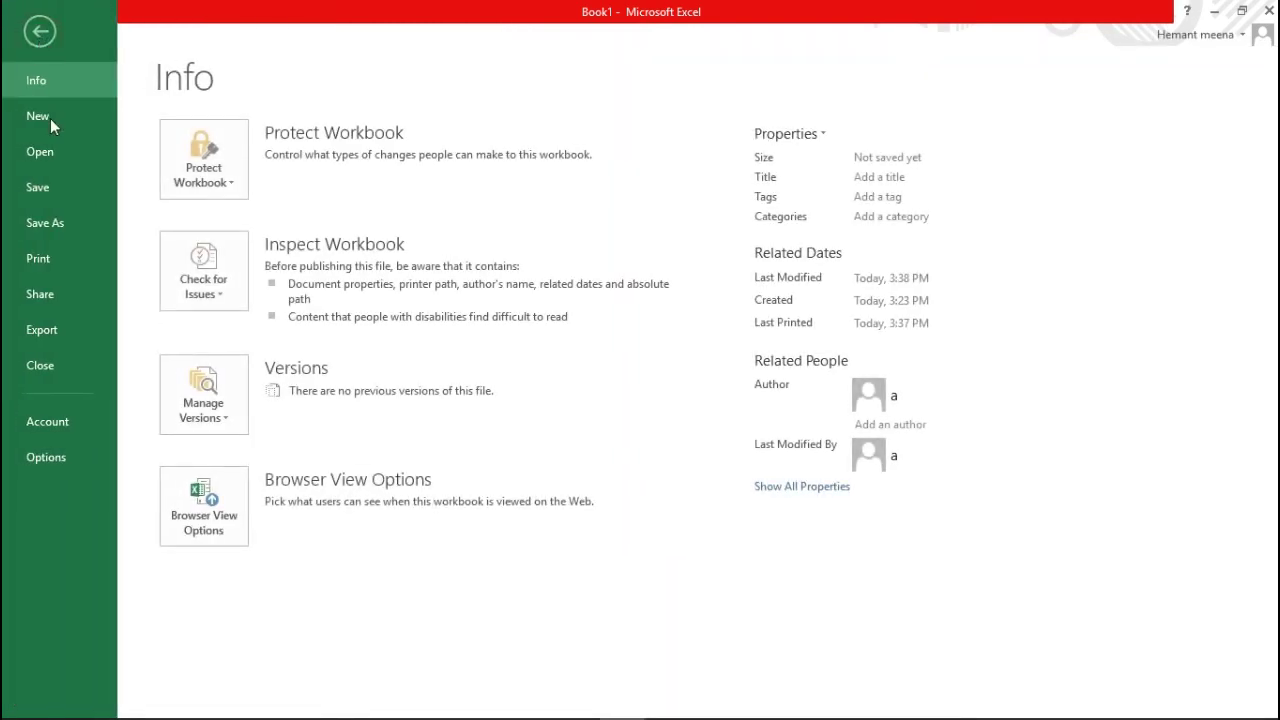
left_click(42, 262)
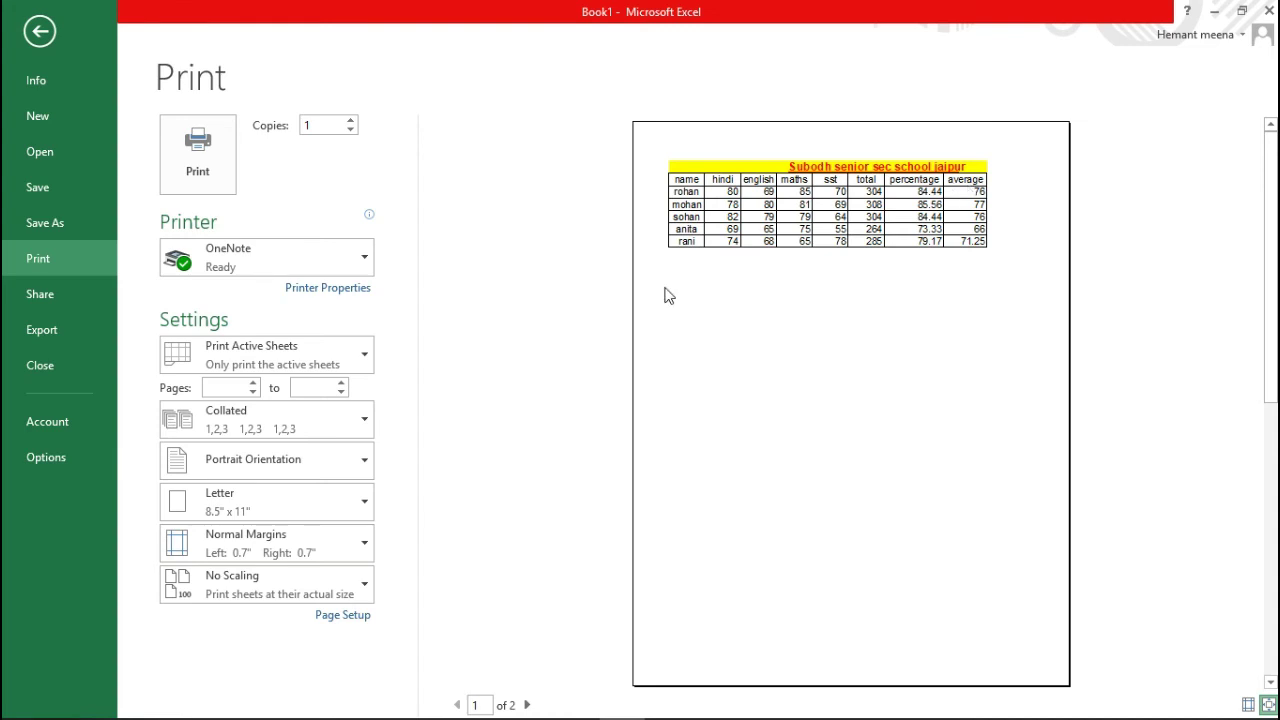
left_click(528, 705)
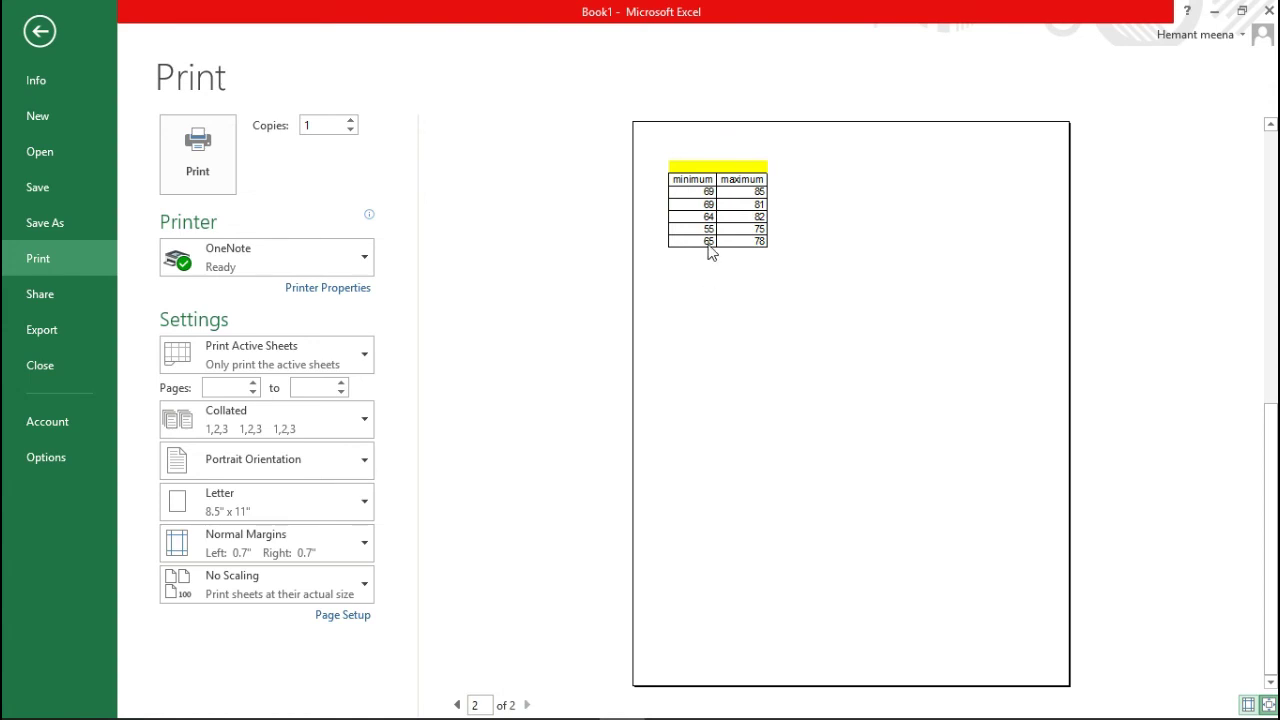
left_click(457, 705)
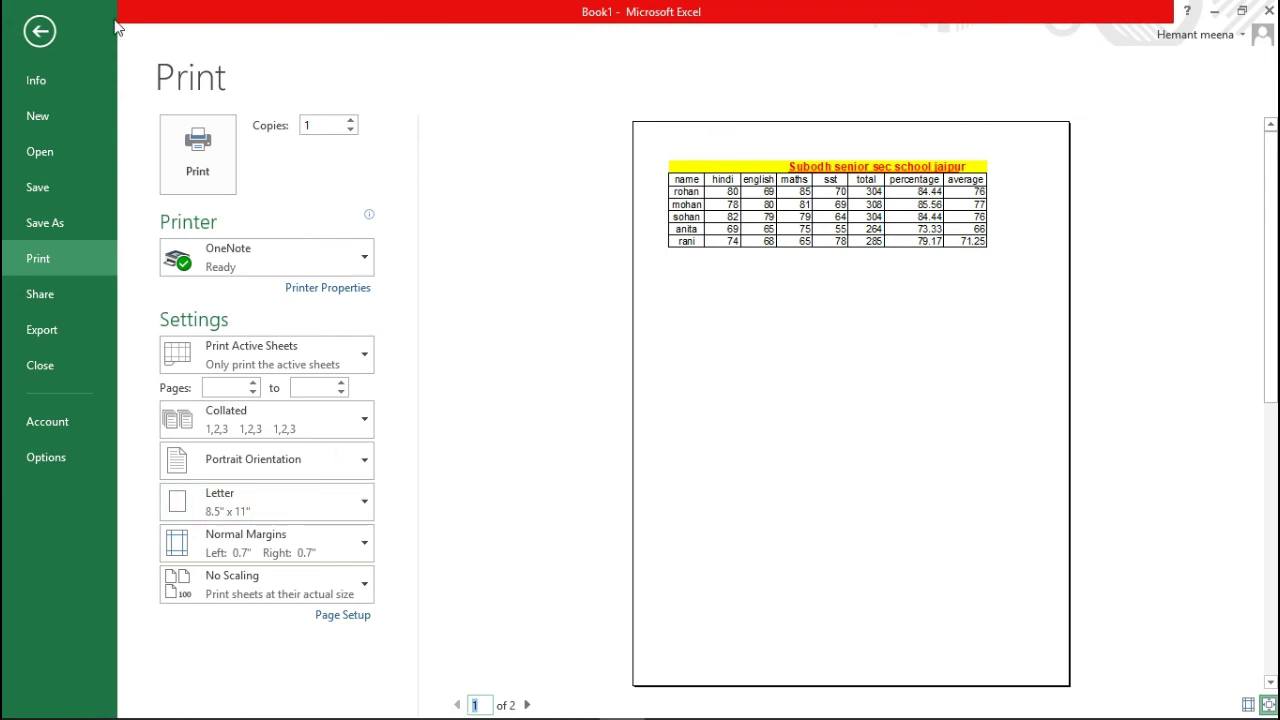
left_click(38, 33)
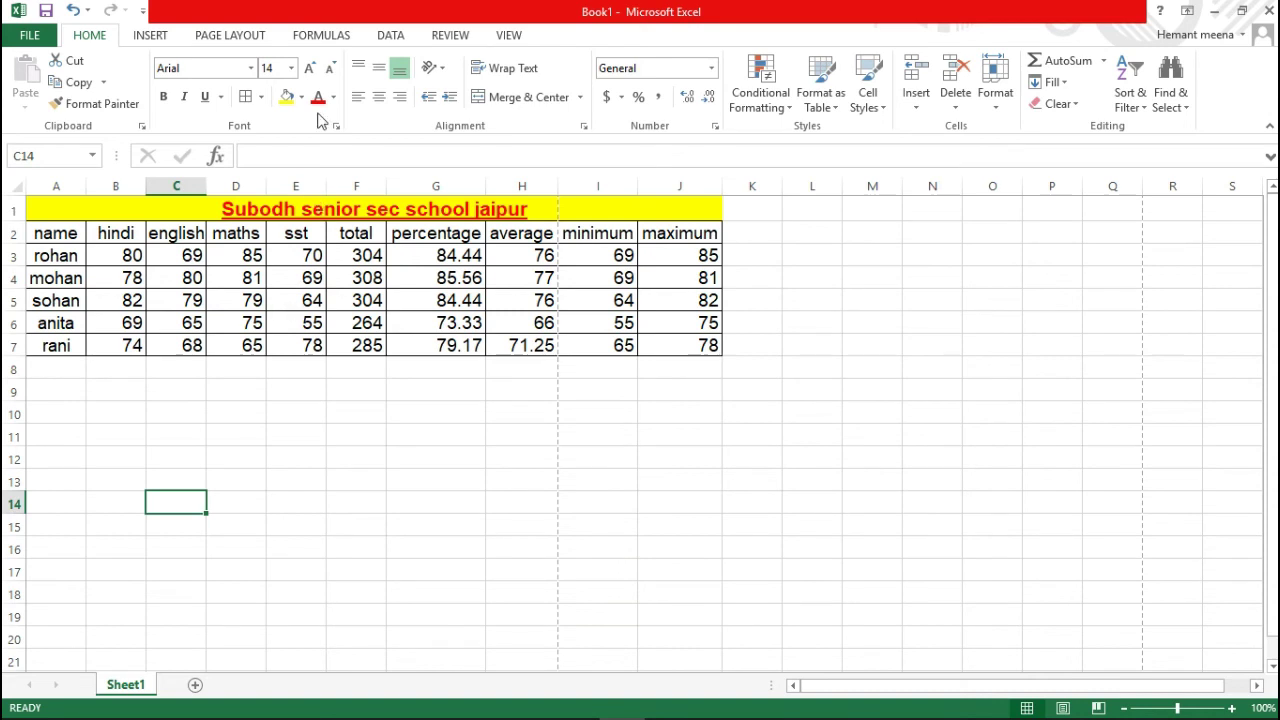
Set the page to A4 paper in landscape orientation
left_click(228, 38)
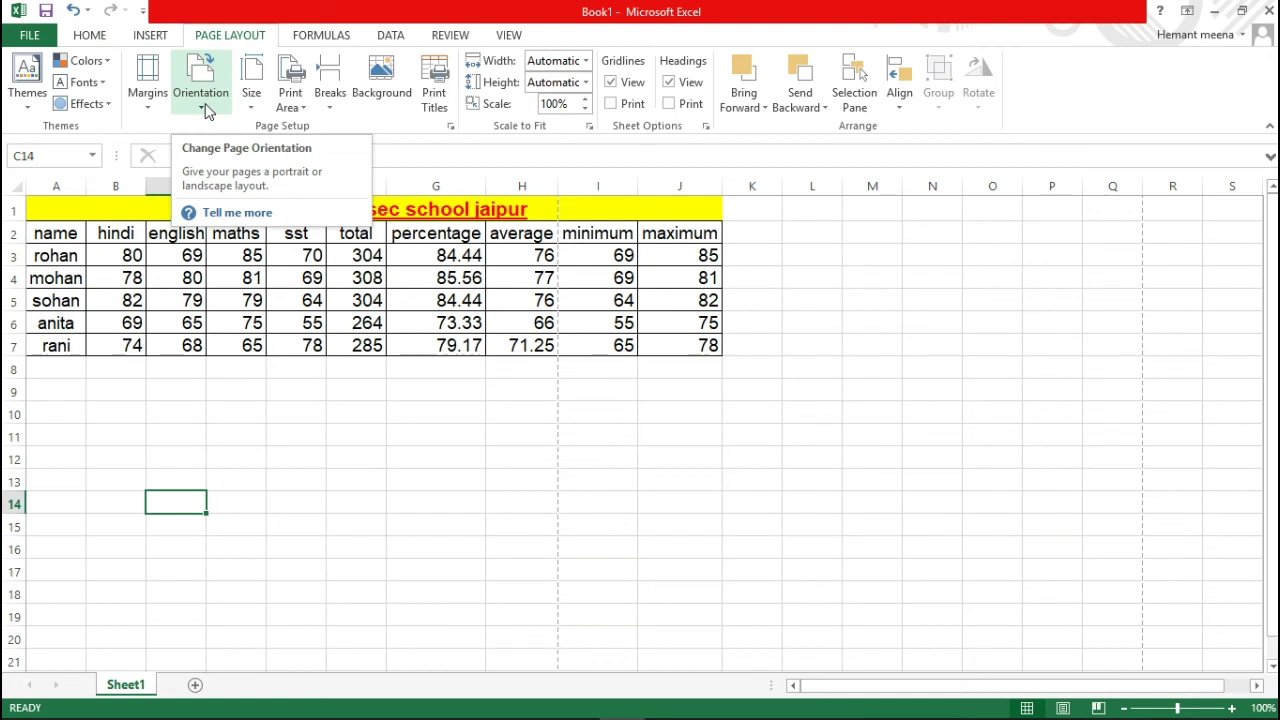
left_click(202, 108)
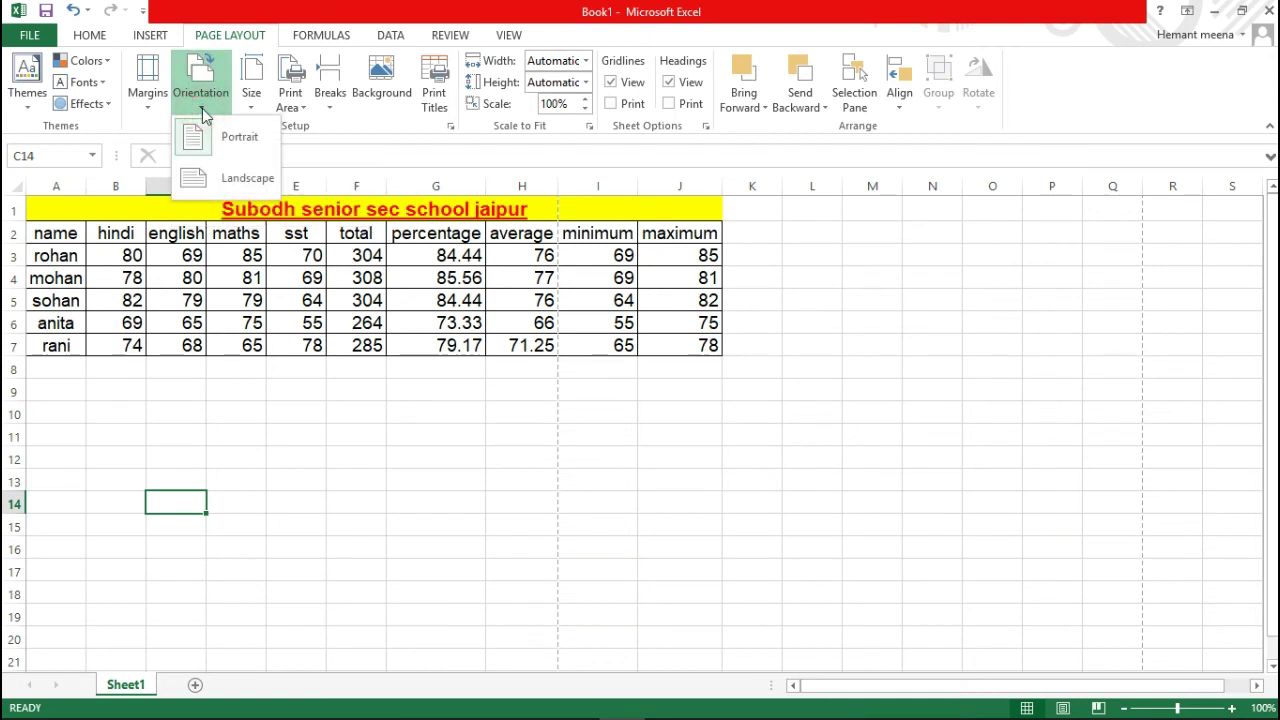
left_click(253, 108)
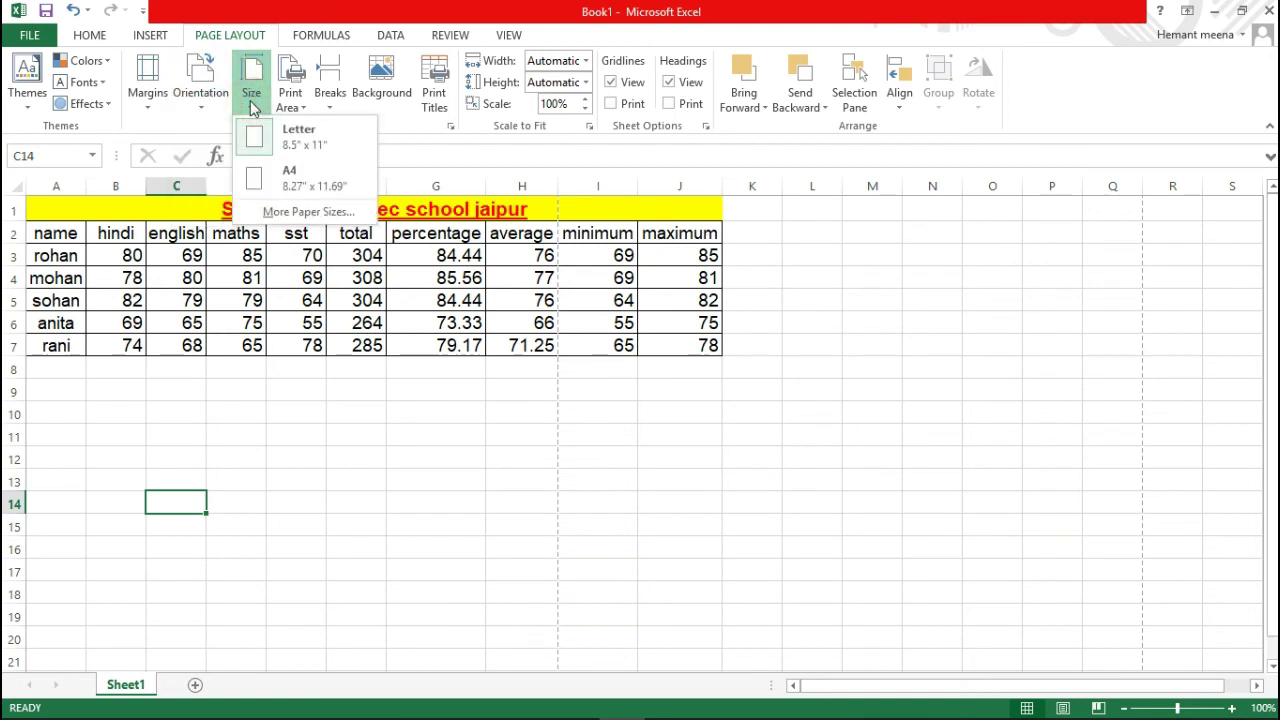
left_click(292, 180)
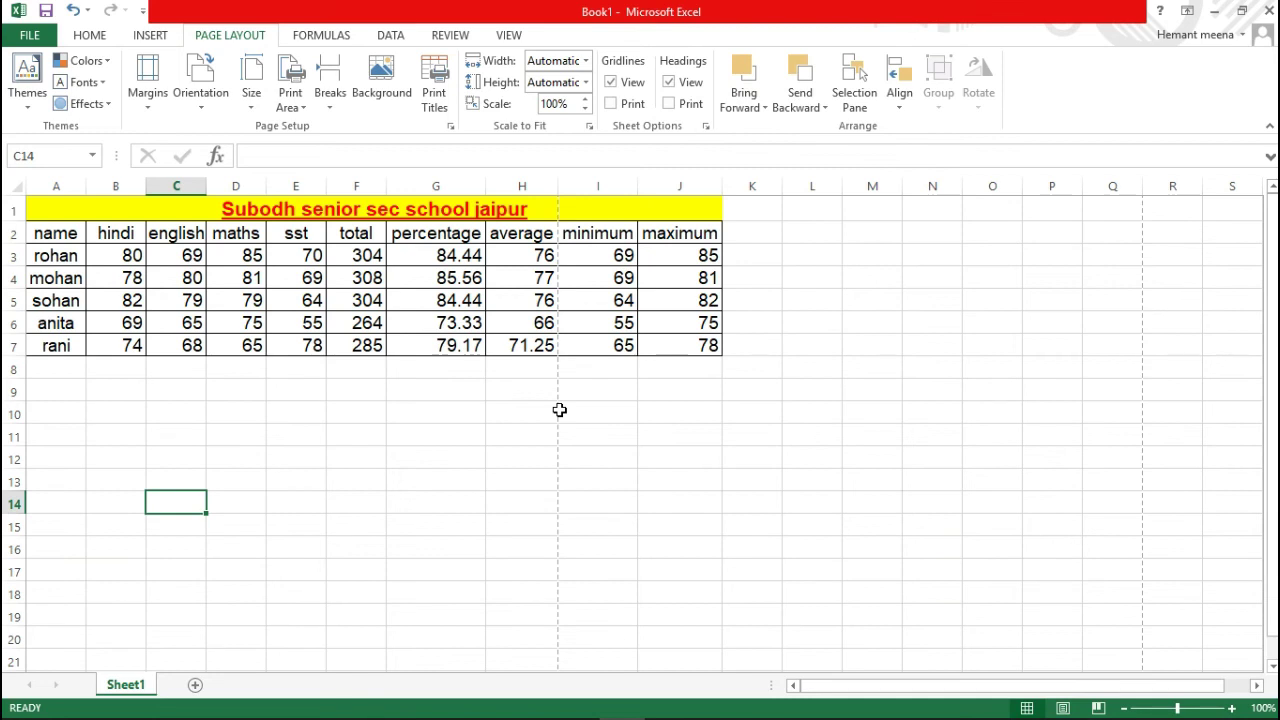
left_click(202, 104)
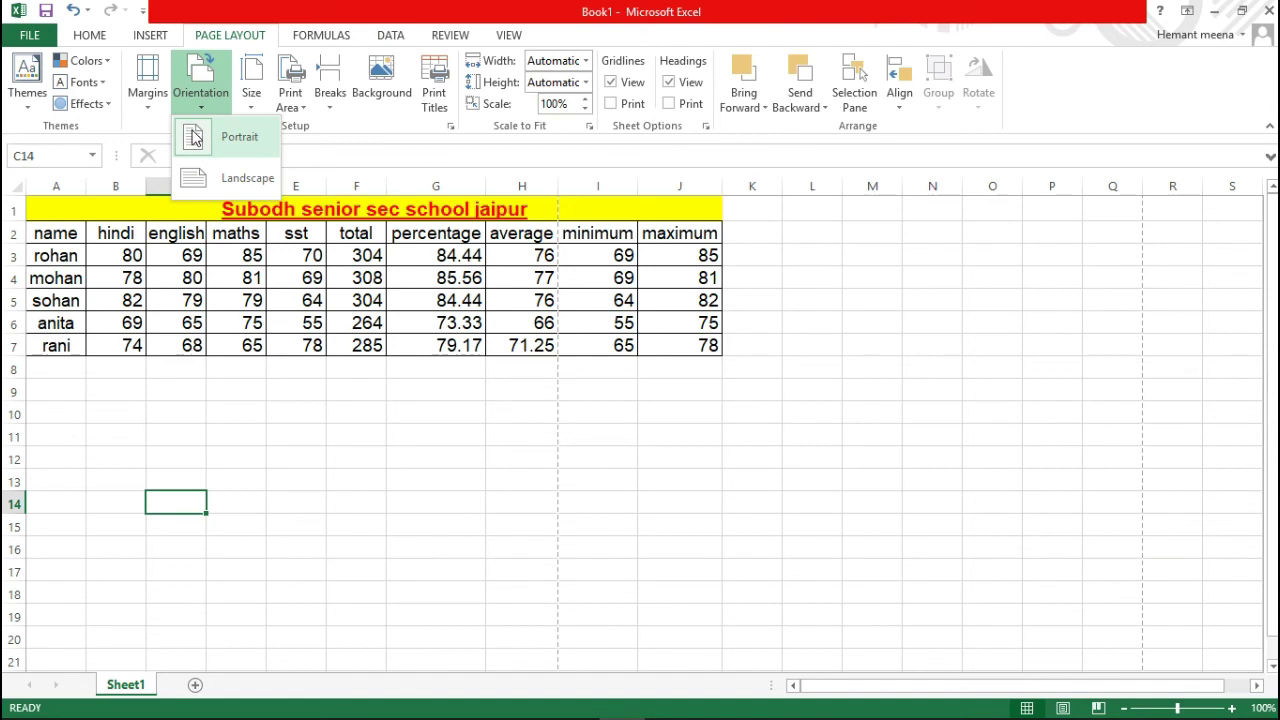
left_click(238, 182)
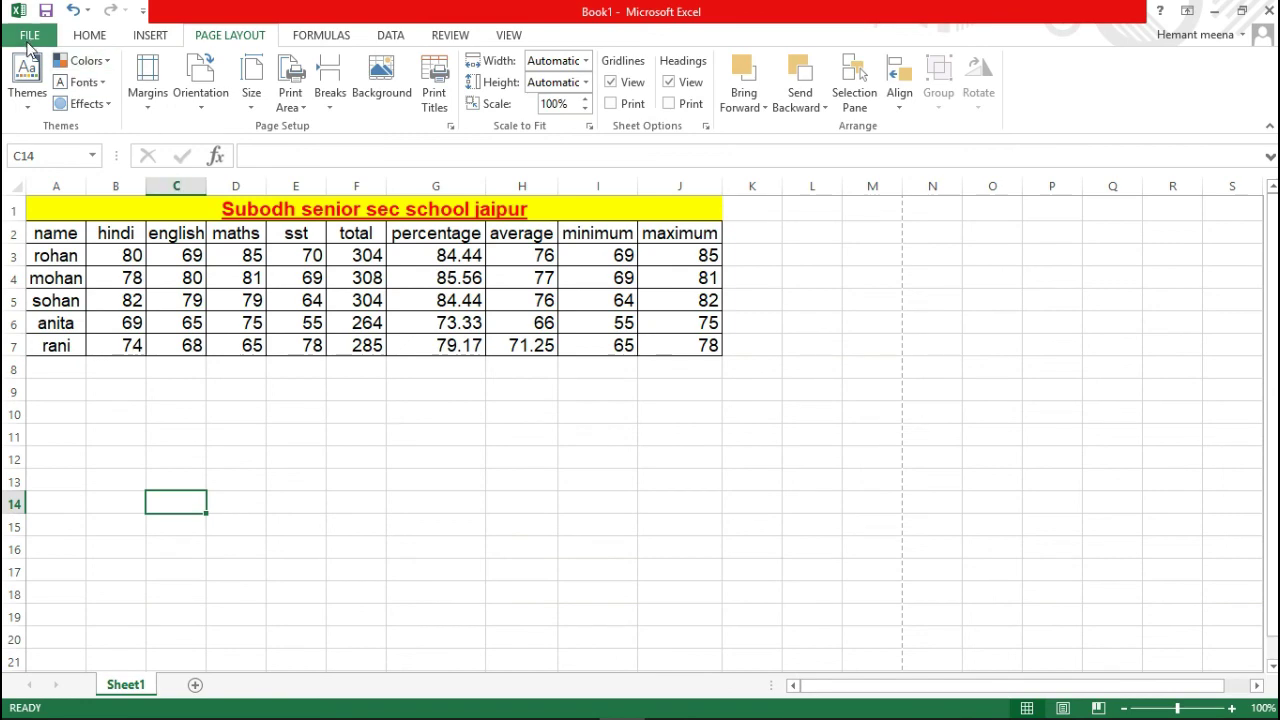
Check the landscape A4 print preview, then go to Save As
left_click(29, 37)
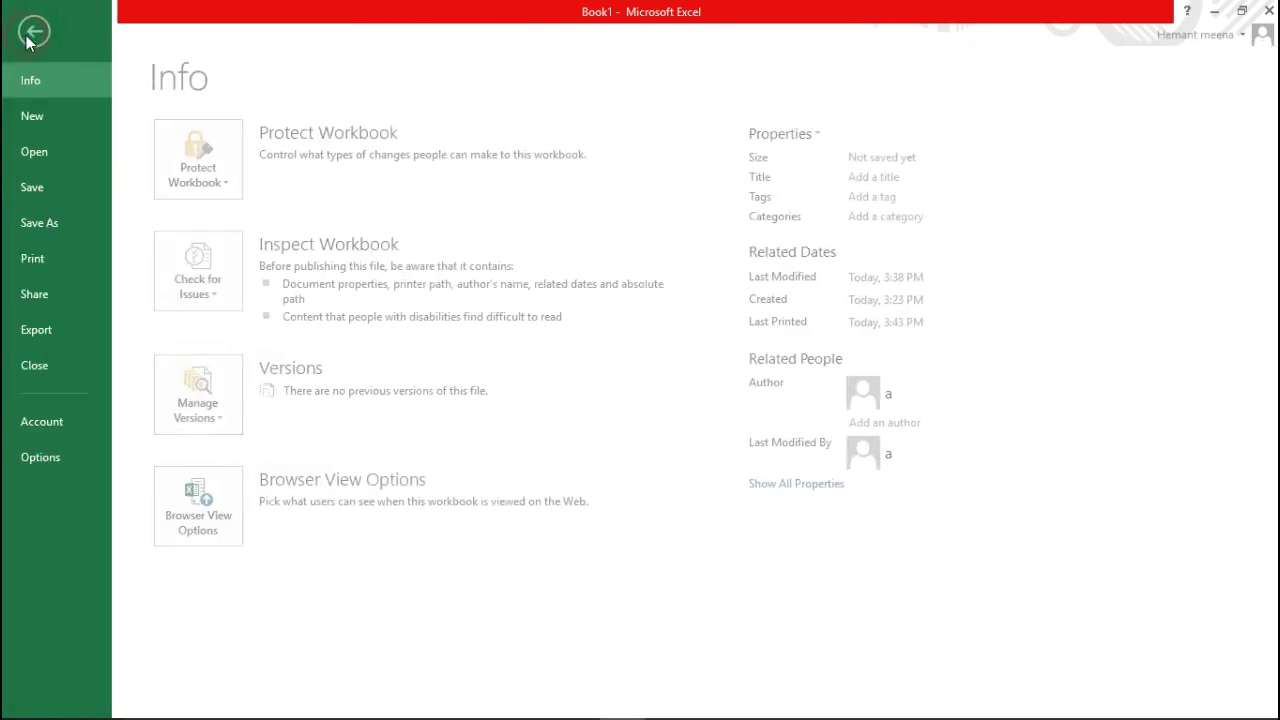
left_click(40, 260)
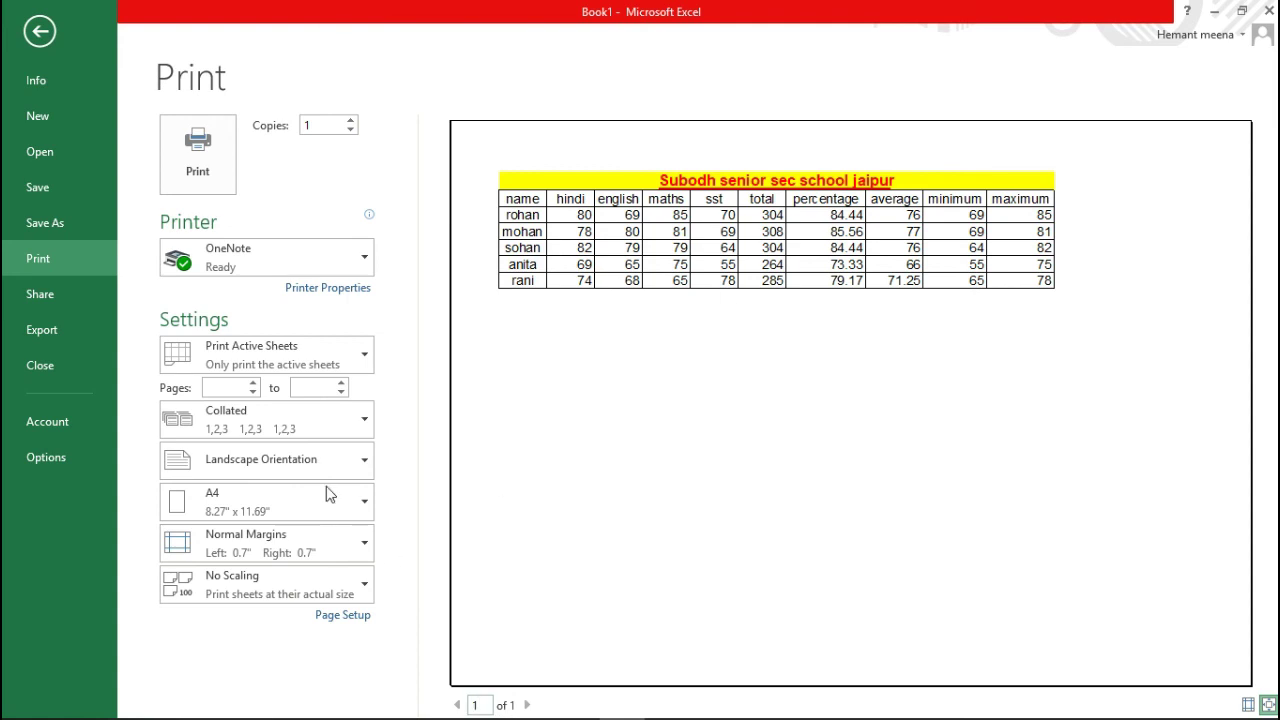
left_click(40, 224)
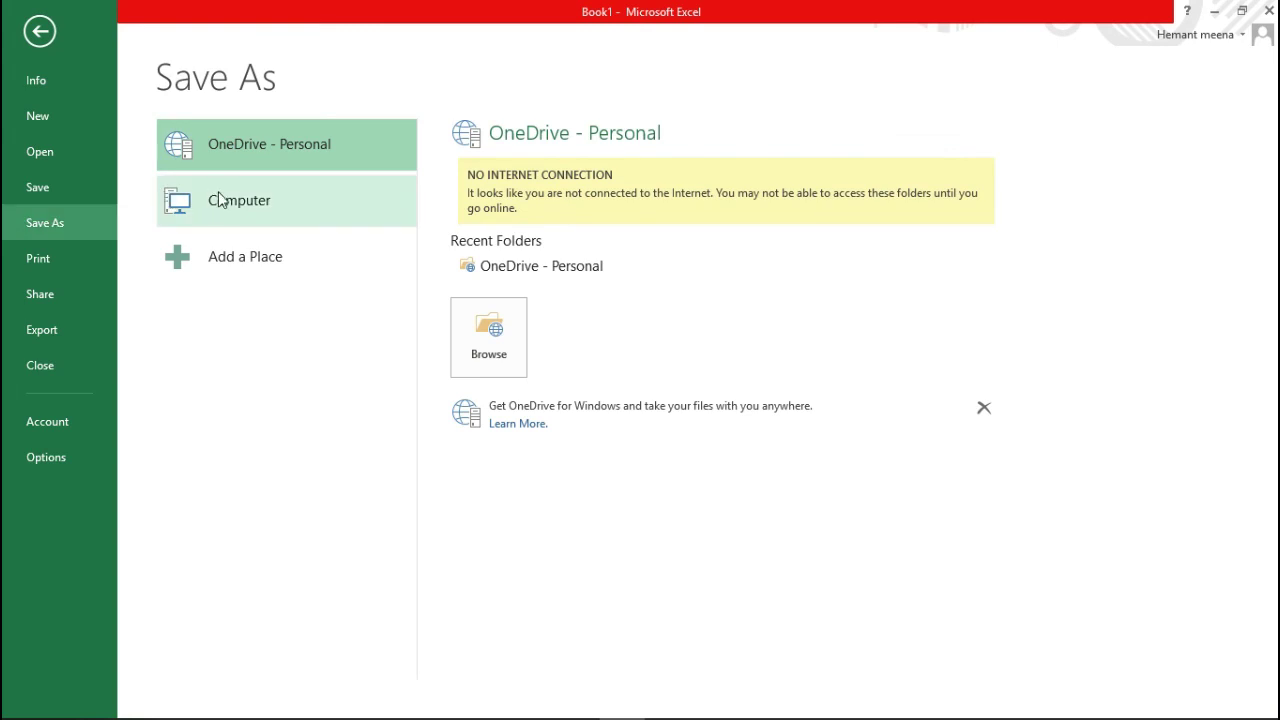
Save the workbook to the Desktop as 'excel module 3'
left_click(239, 204)
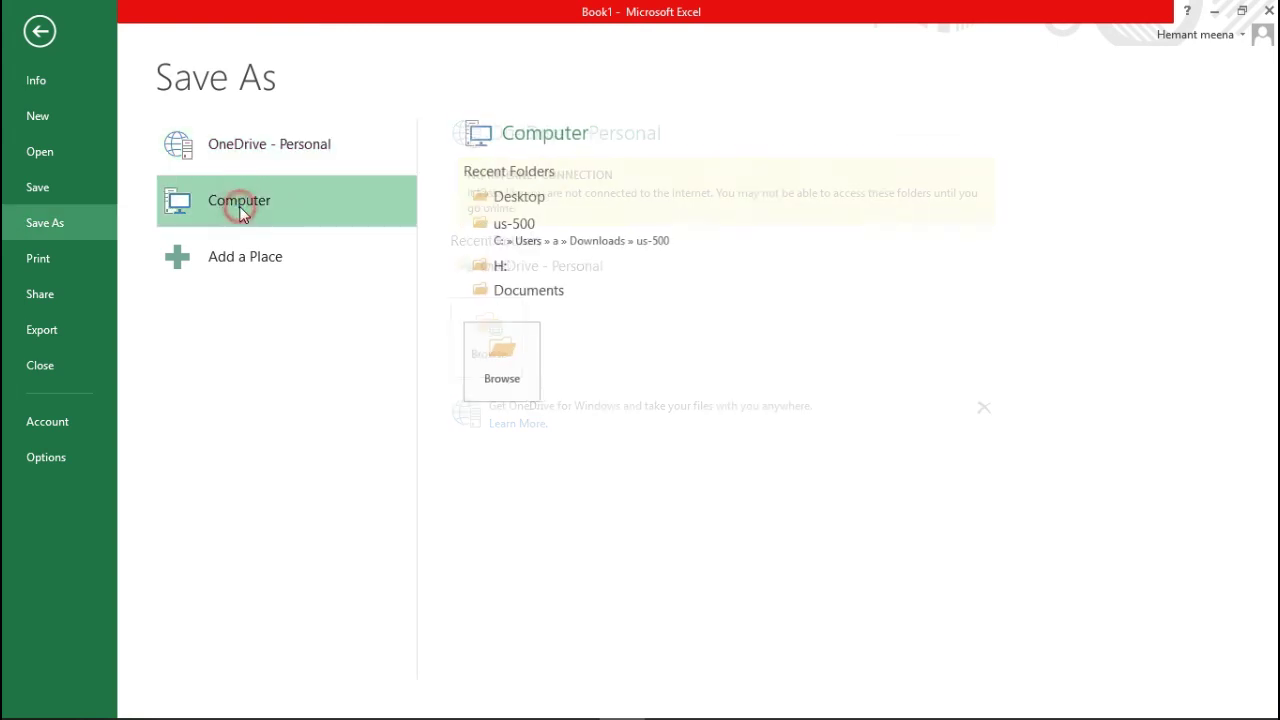
left_click(493, 360)
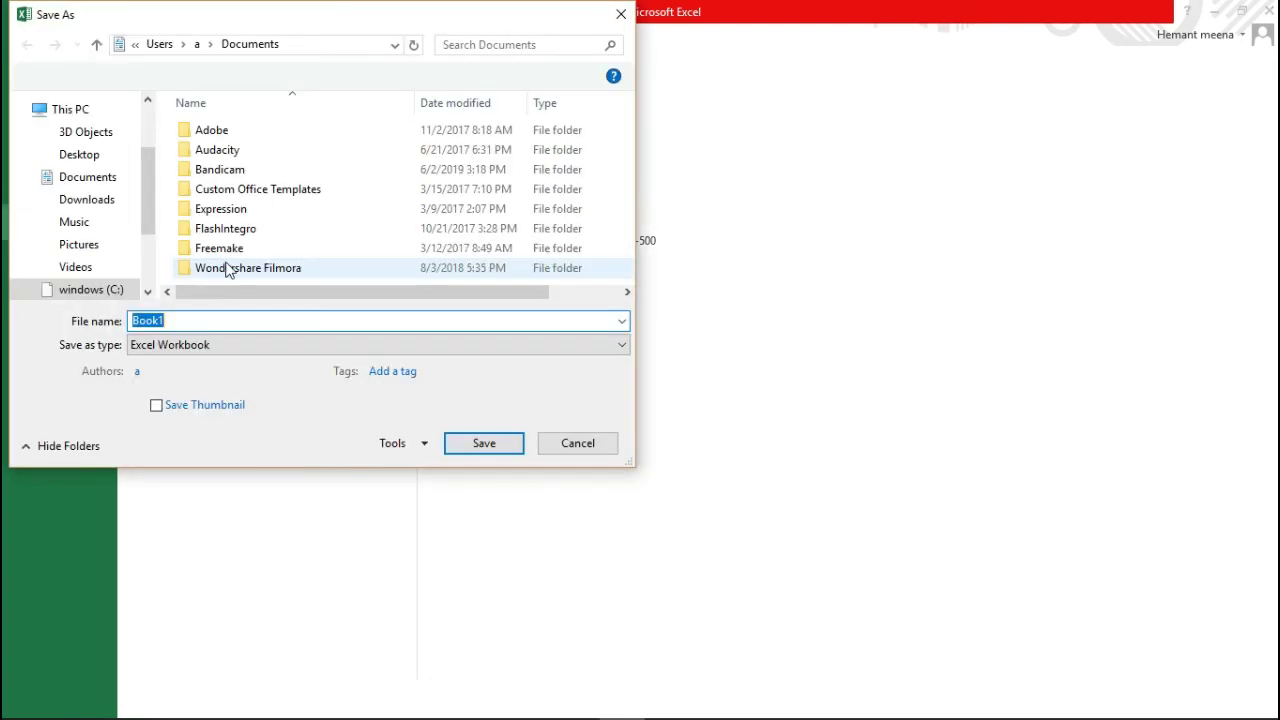
left_click(75, 160)
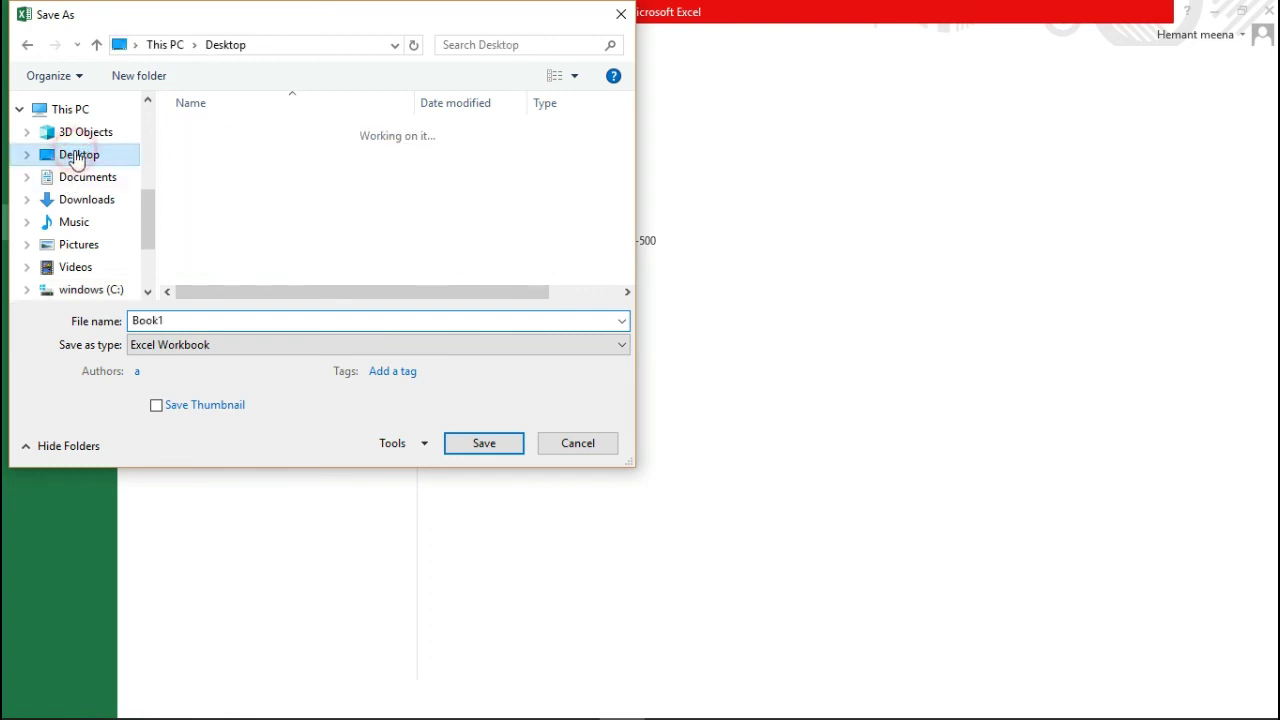
double_click(192, 324)
type("exce")
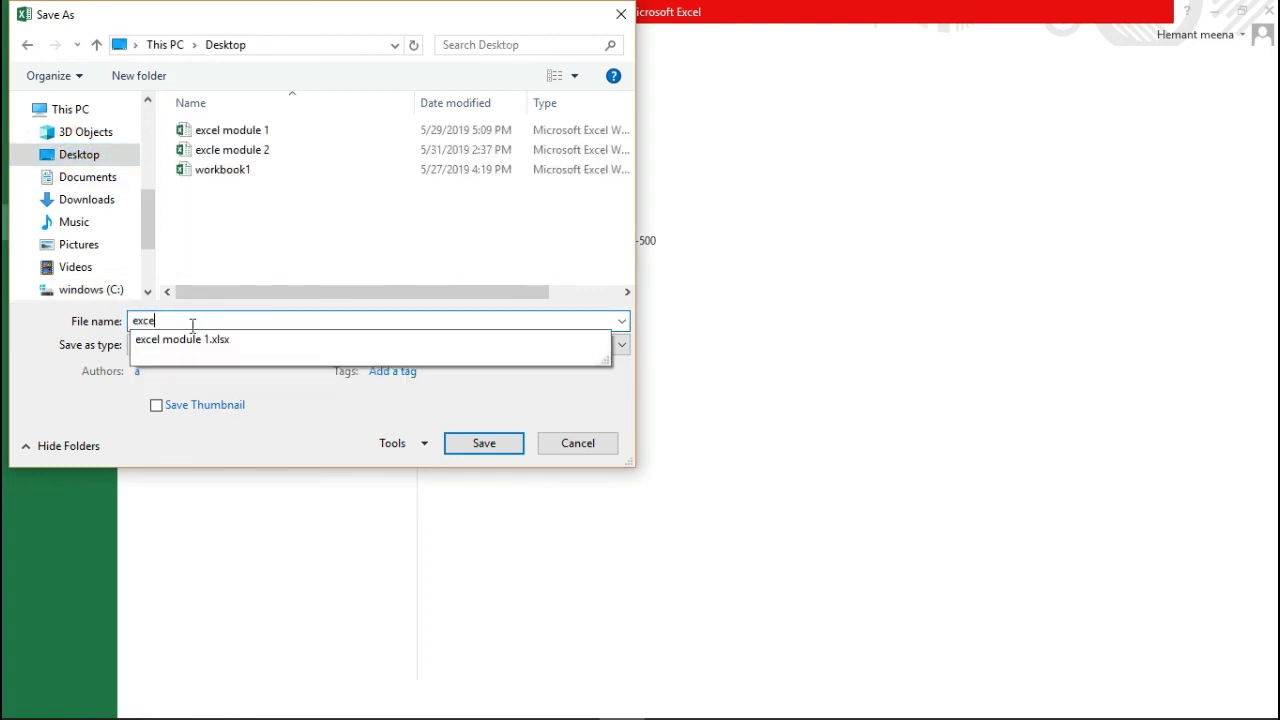
type("l mo")
type("dule 3")
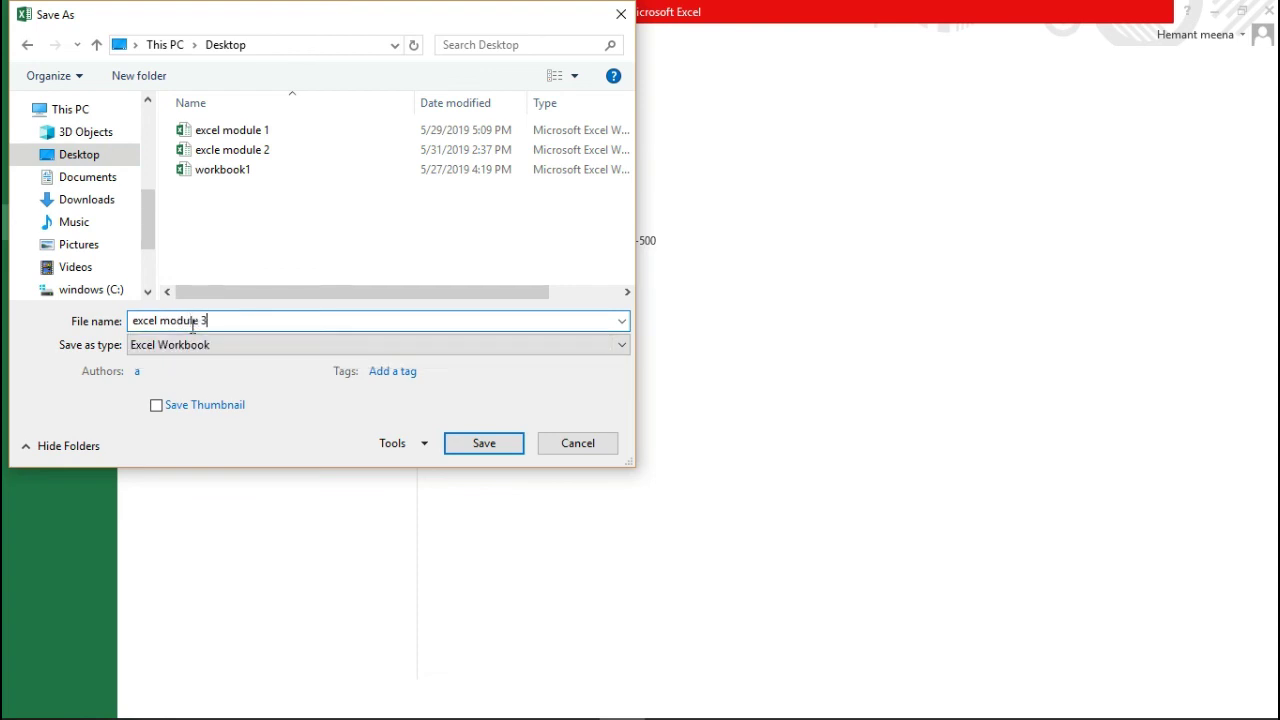
key("Return")
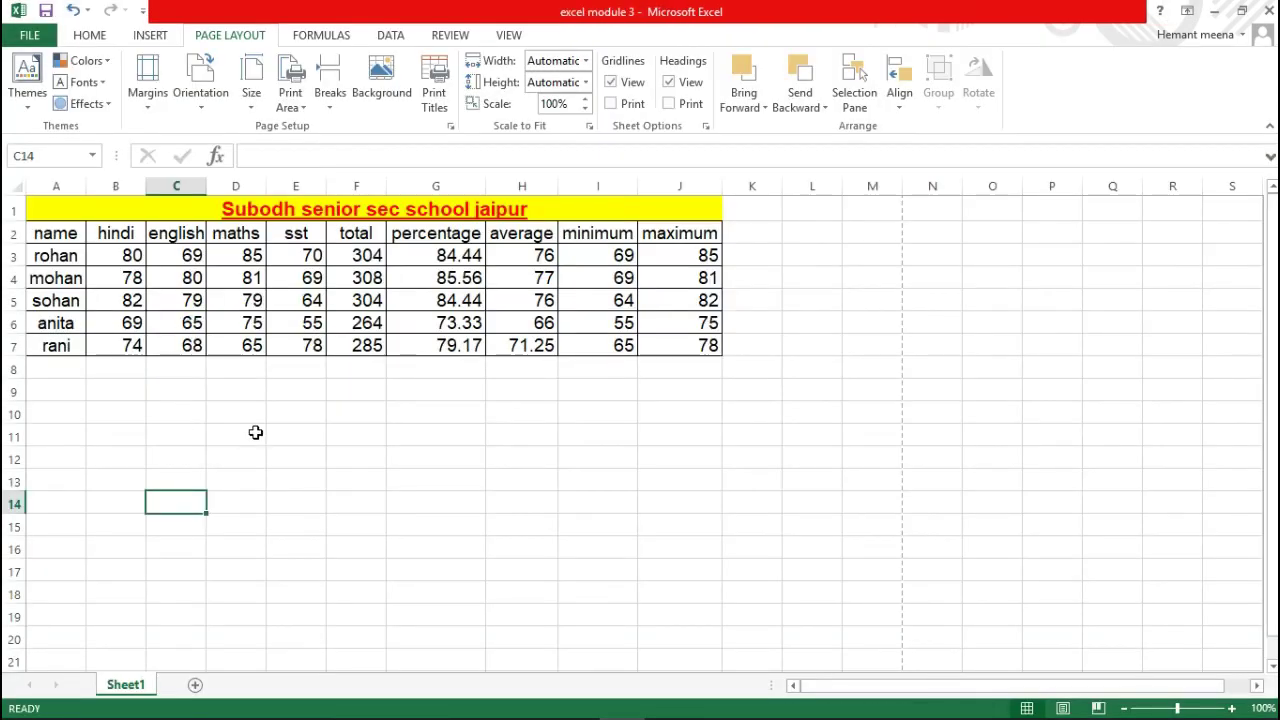